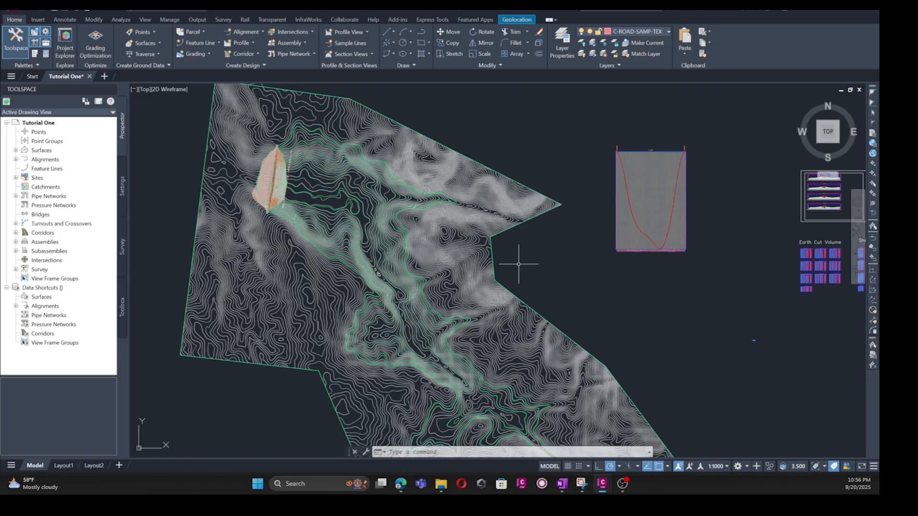
Look over the existing Tutorial One drawing, including the terrain contours, dam corridor, profile view and section sheets.
middle_drag(519, 264, 542, 277)
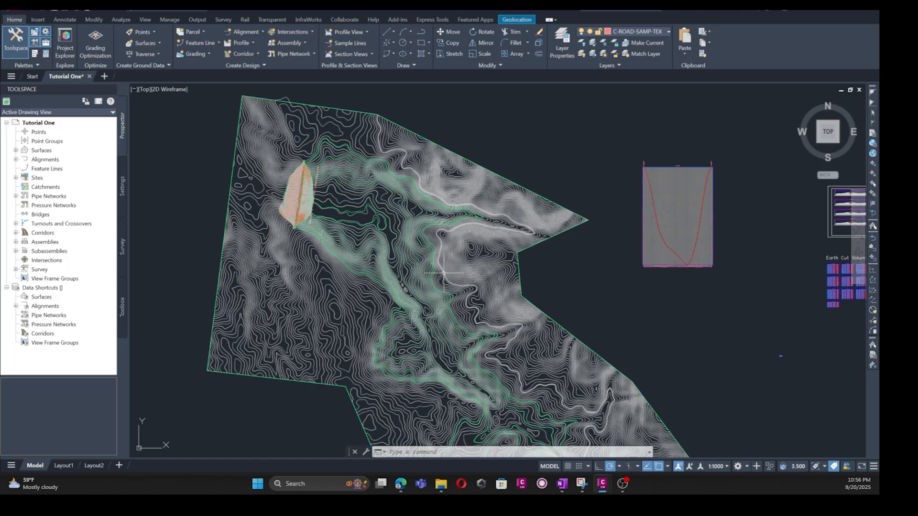
mouse_move(582, 272)
middle_down()
mouse_move(564, 268)
mouse_move(578, 271)
middle_up()
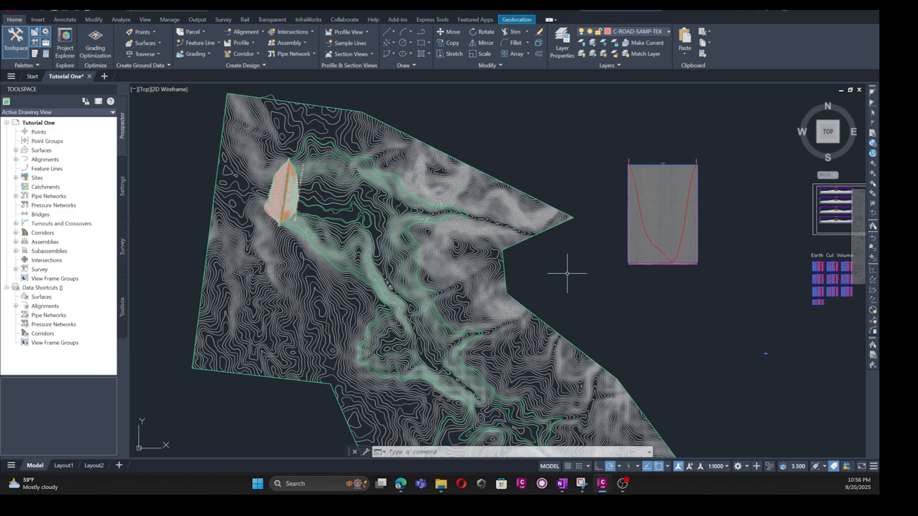
middle_drag(549, 267, 549, 245)
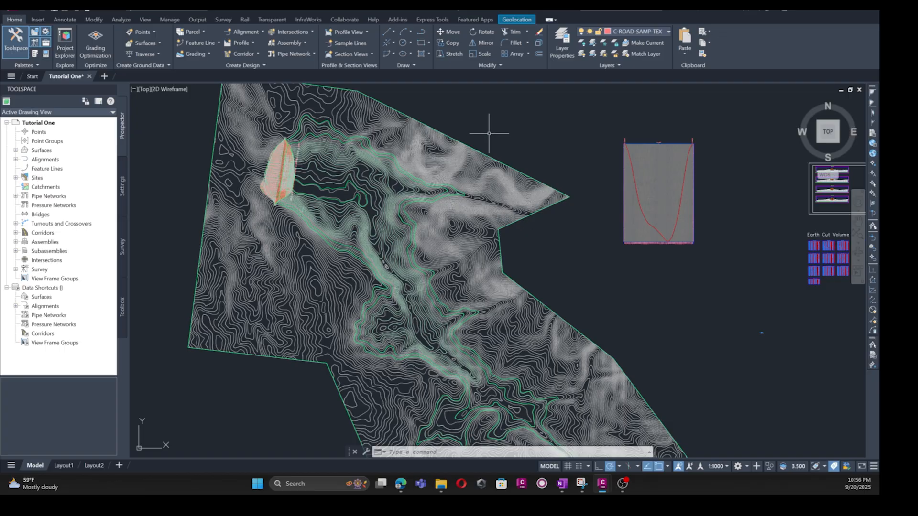
mouse_move(486, 126)
middle_down()
mouse_move(506, 188)
mouse_move(499, 132)
mouse_move(532, 148)
mouse_move(490, 141)
middle_up()
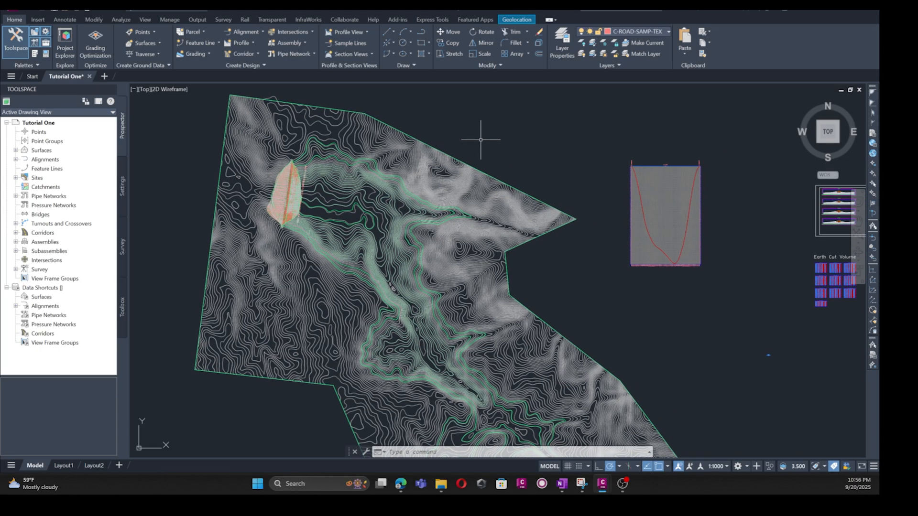
middle_drag(506, 152, 531, 154)
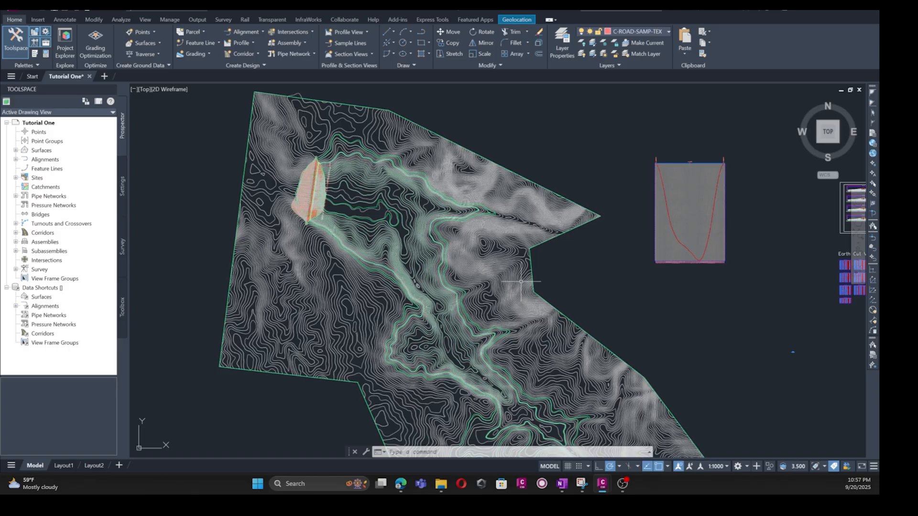
middle_drag(560, 272, 478, 232)
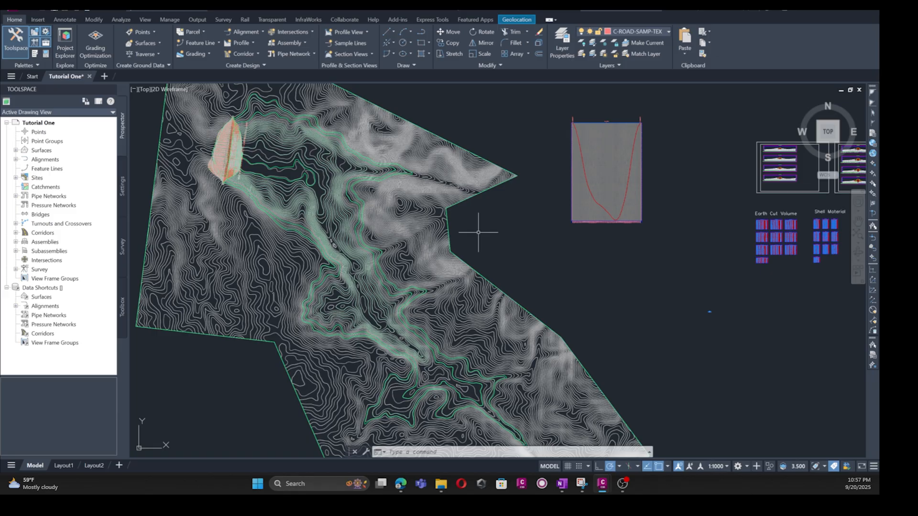
mouse_move(478, 233)
middle_down()
mouse_move(526, 266)
mouse_move(504, 267)
mouse_move(548, 256)
middle_up()
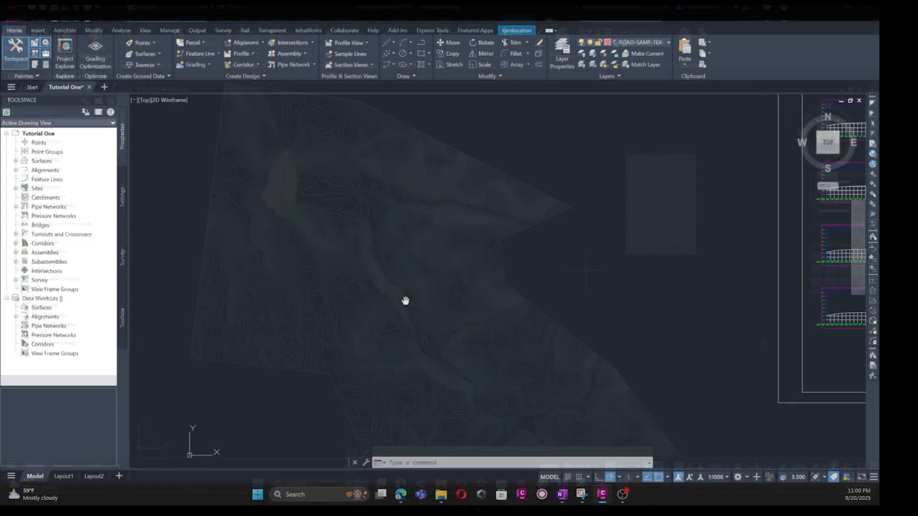
scroll(639, 286, down, 2)
middle_drag(295, 324, 564, 282)
middle_drag(400, 336, 610, 290)
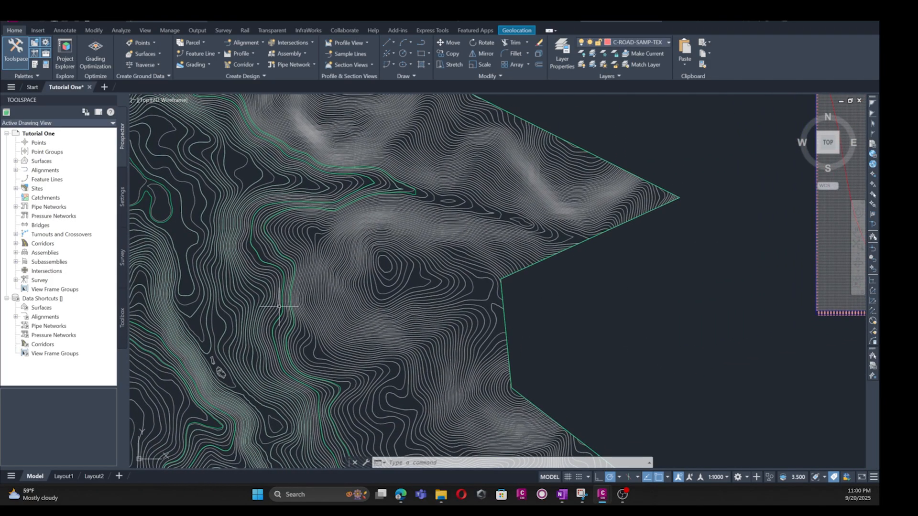
middle_drag(258, 301, 603, 308)
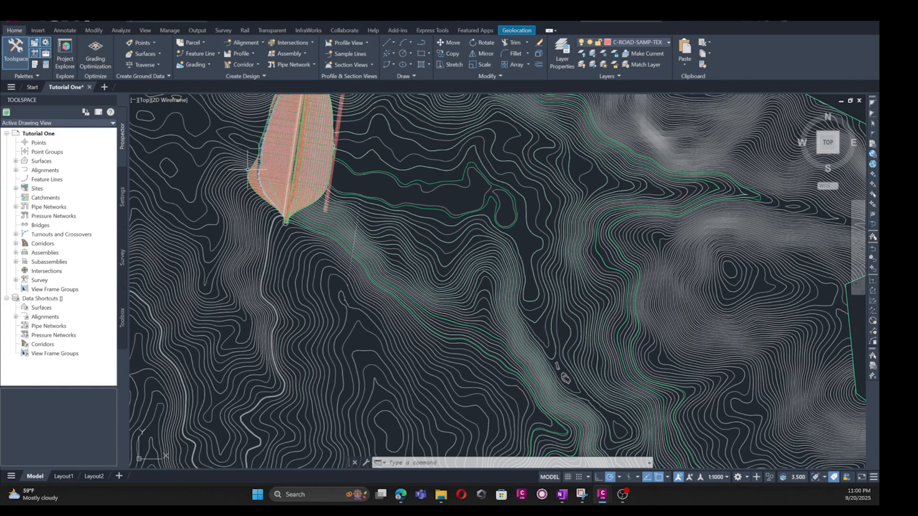
Create a new blank drawing and open its drawing settings for units and zone.
click(35, 21)
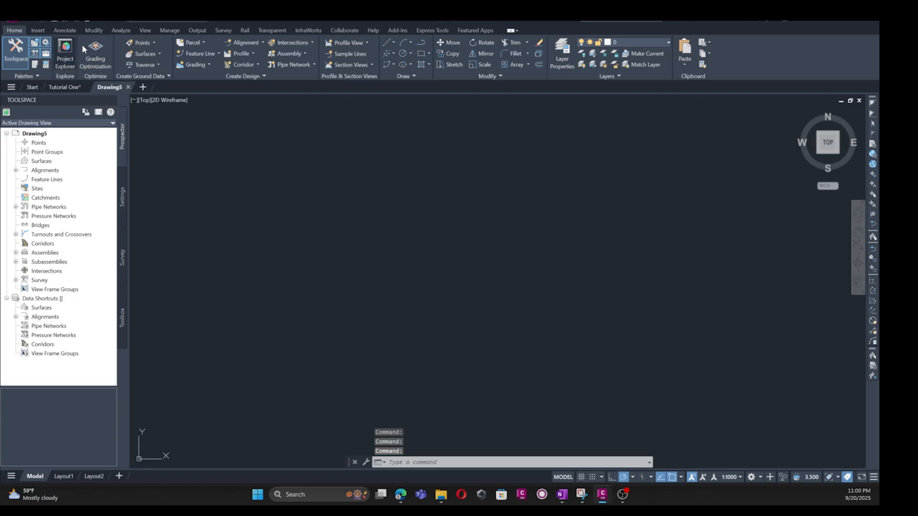
click(125, 197)
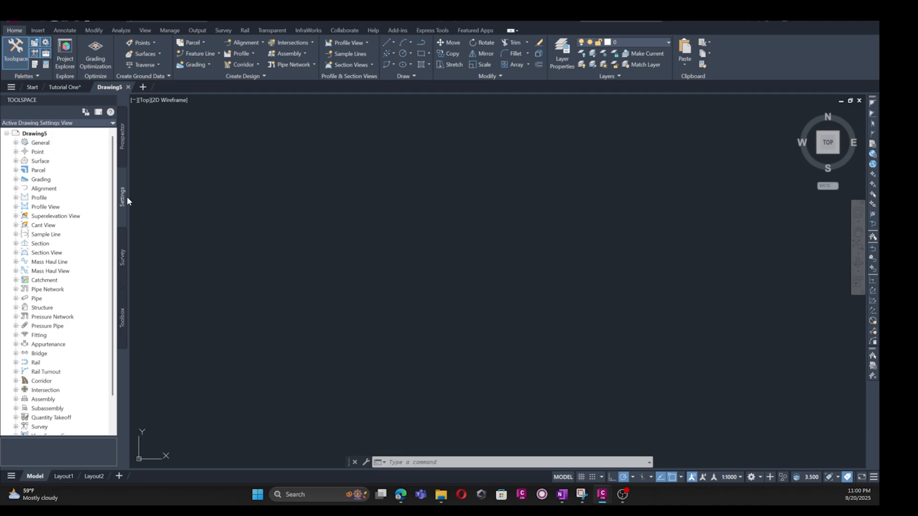
right_click(41, 138)
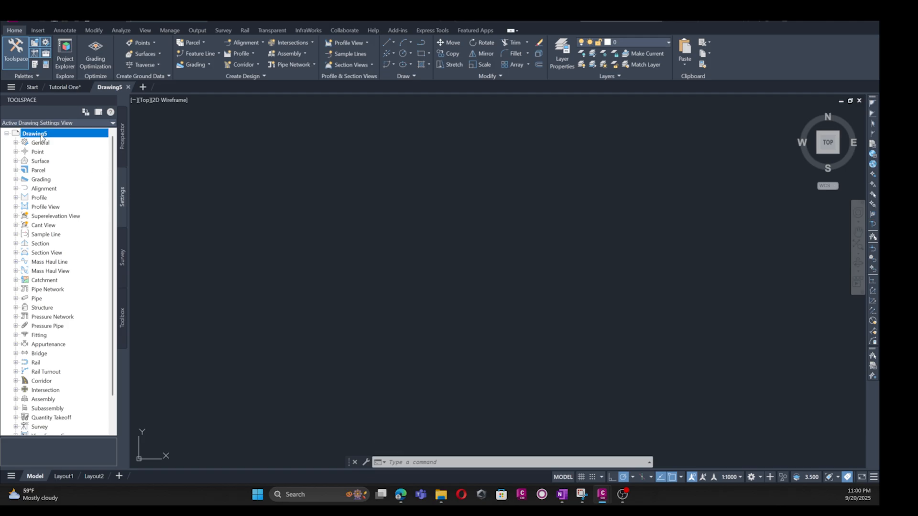
click(86, 139)
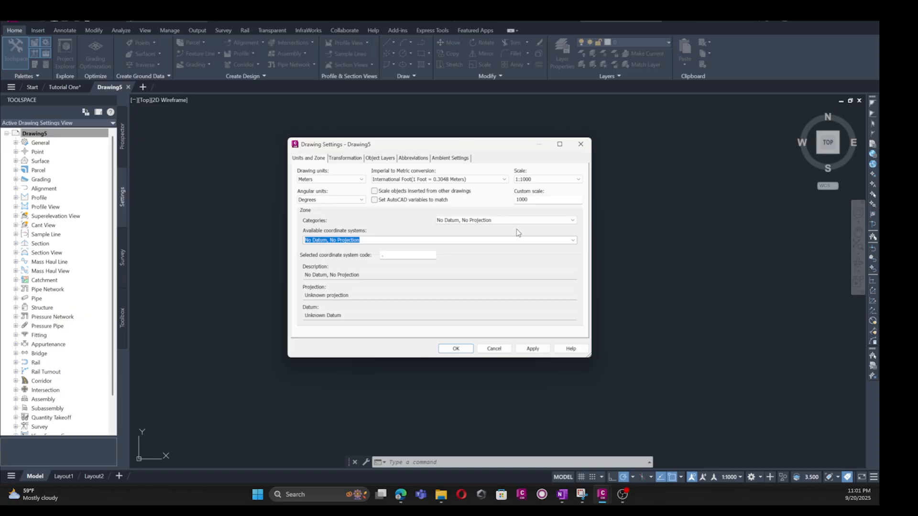
Set the drawing's coordinate zone category to UTM, WGS84 Datum.
click(573, 221)
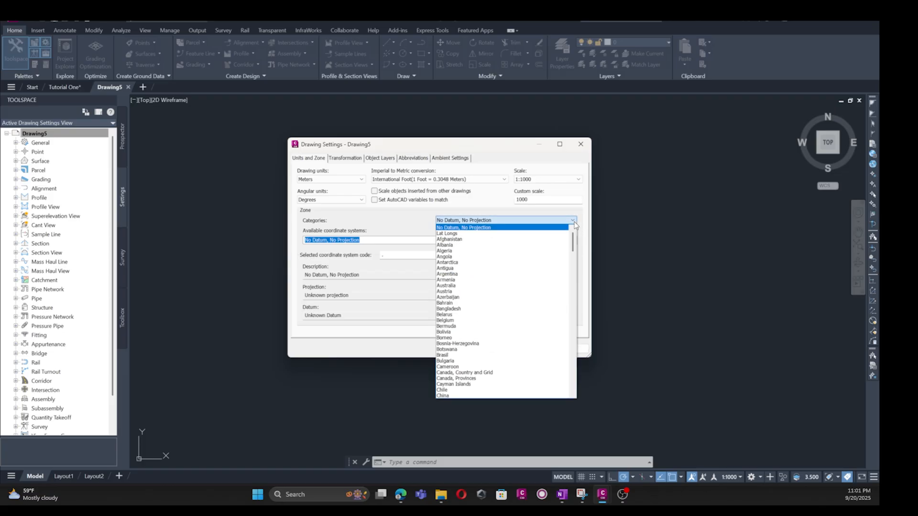
key(w)
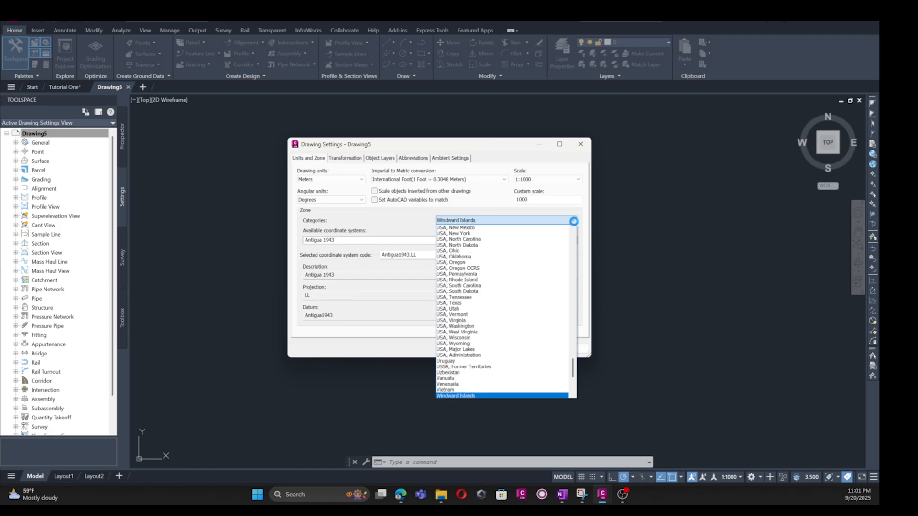
scroll(470, 361, down, 2)
scroll(470, 361, down, 5)
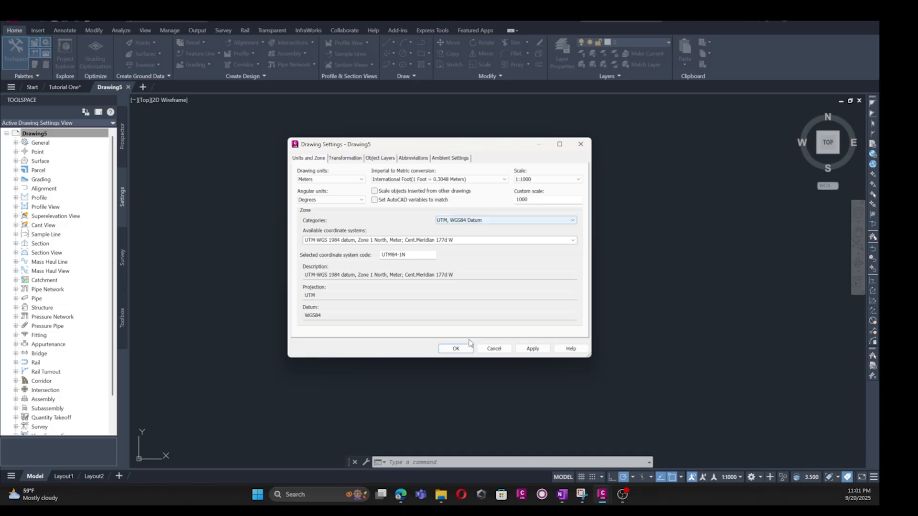
click(468, 338)
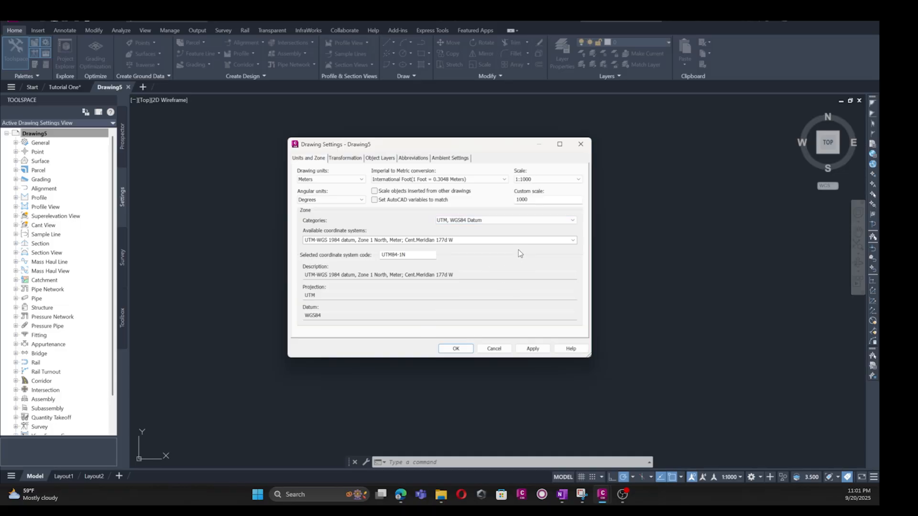
Assign the UTM-WGS 1984 datum, Zone 37 North, Meter coordinate system (UTM84-37N) and apply the drawing settings.
click(573, 241)
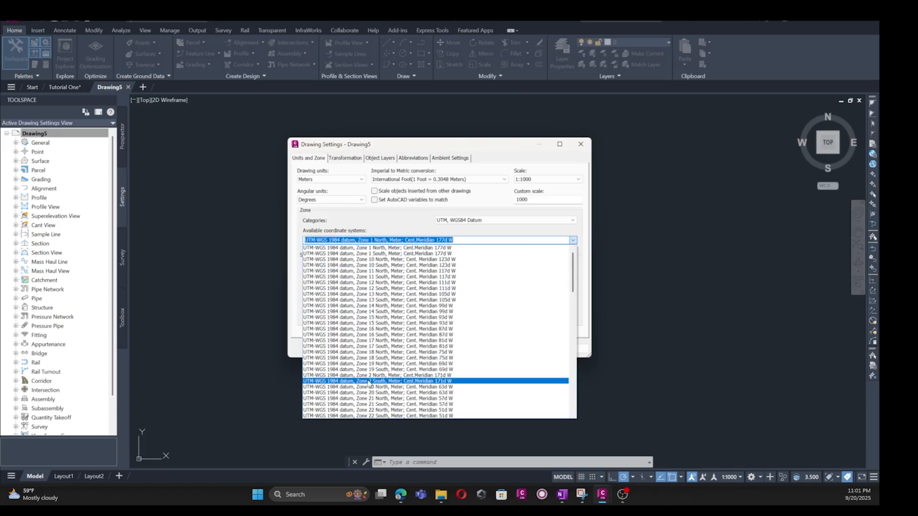
scroll(371, 394, down, 3)
scroll(370, 395, down, 5)
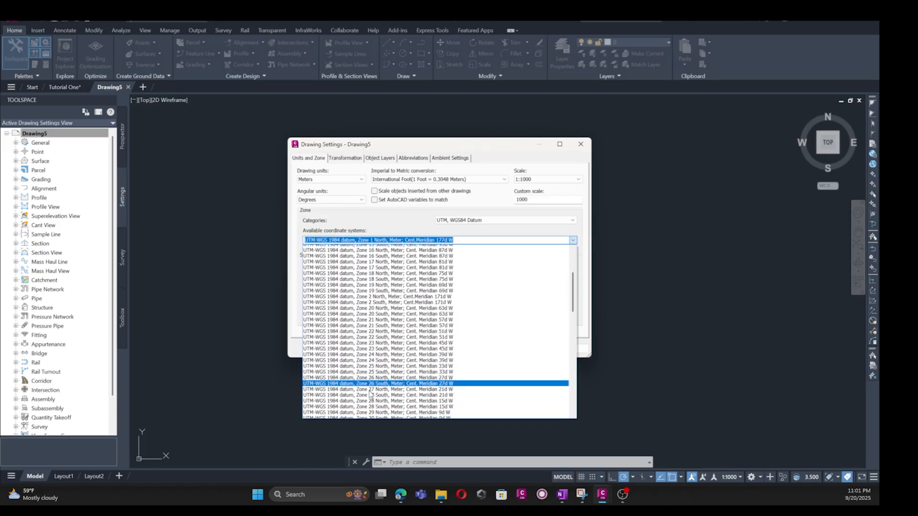
scroll(373, 354, down, 4)
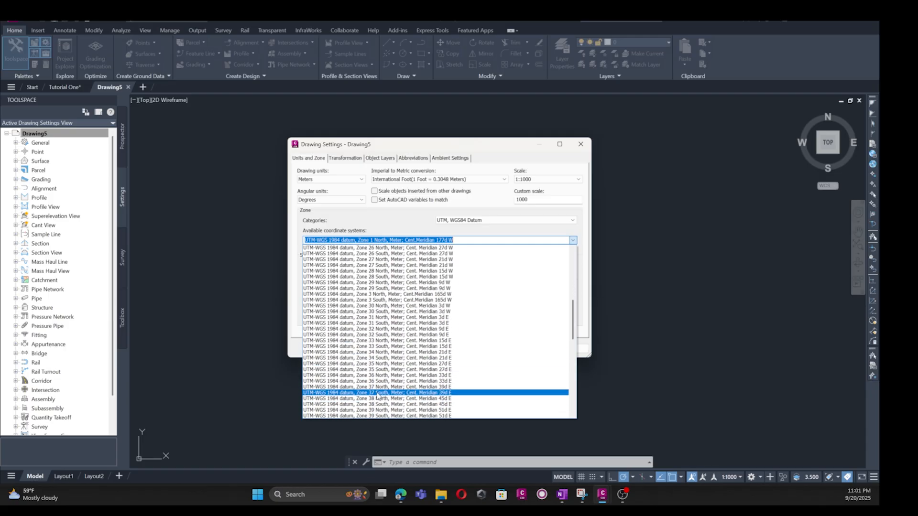
click(372, 387)
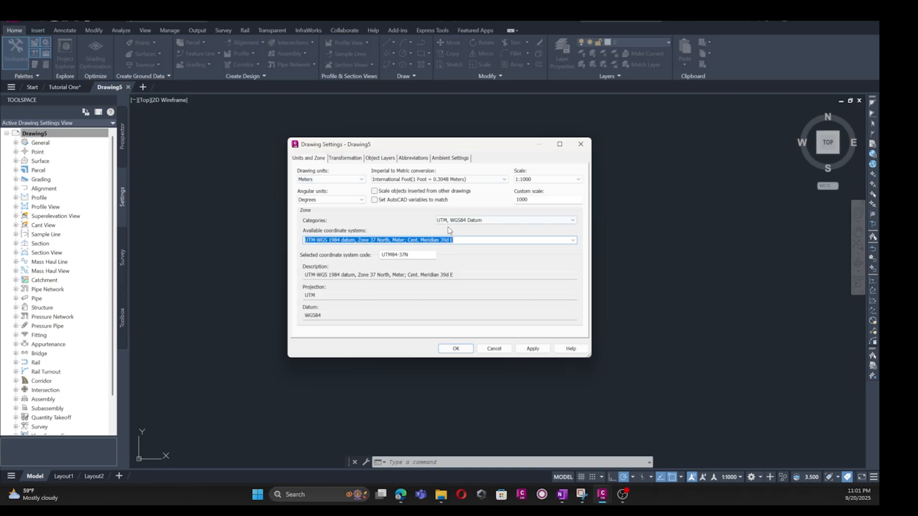
click(533, 349)
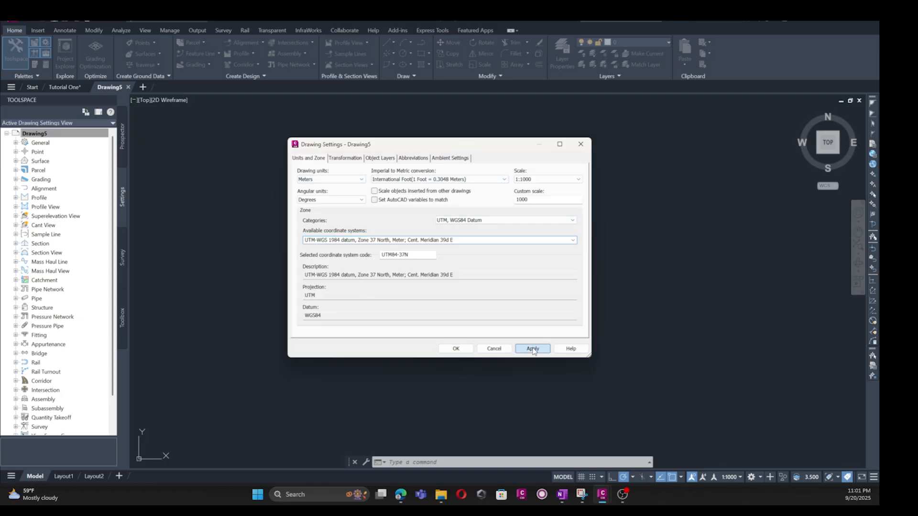
click(454, 348)
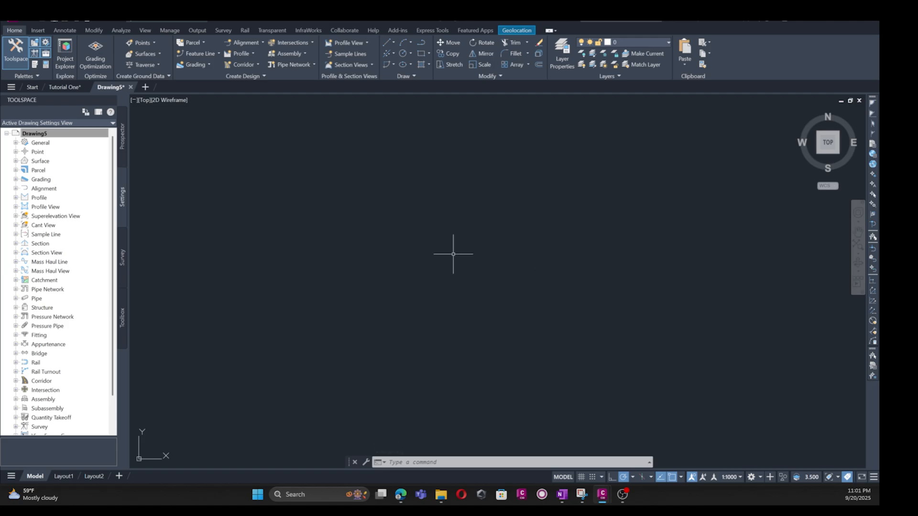
Save the new drawing as Tutorial I.dwg in the Tutorial I folder, replacing the existing file.
click(55, 21)
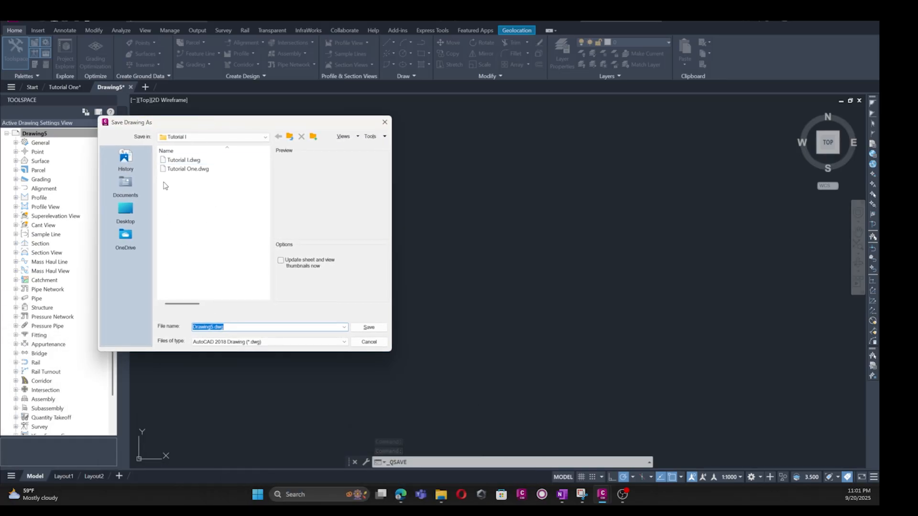
click(184, 160)
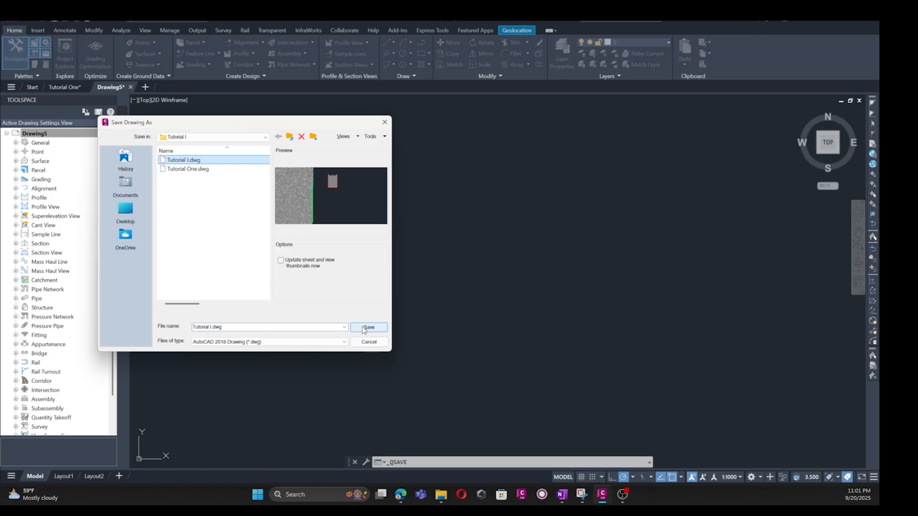
click(367, 327)
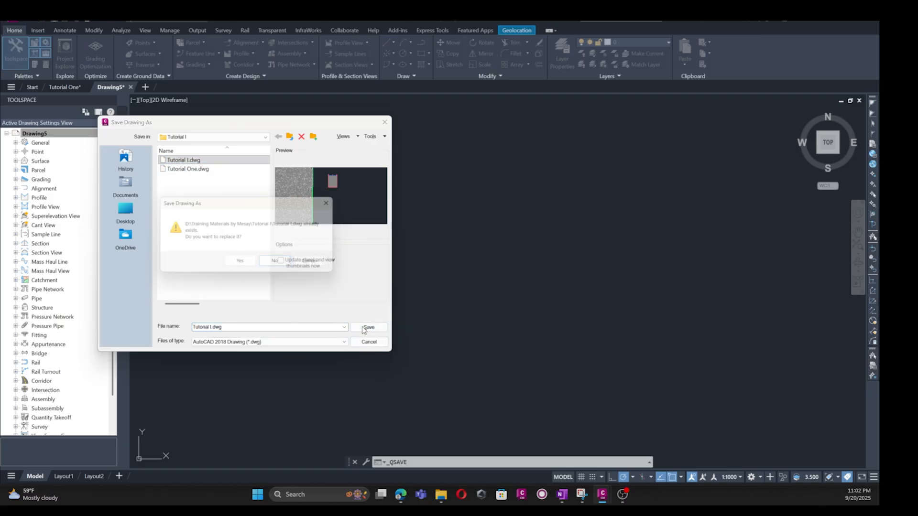
click(239, 262)
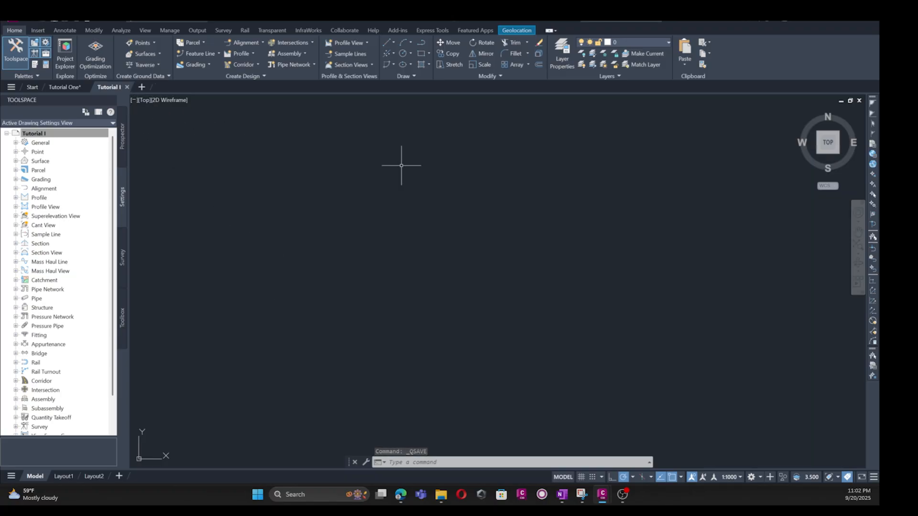
Start creating a surface from GIS data and name the surface EG.
middle_drag(450, 326, 441, 305)
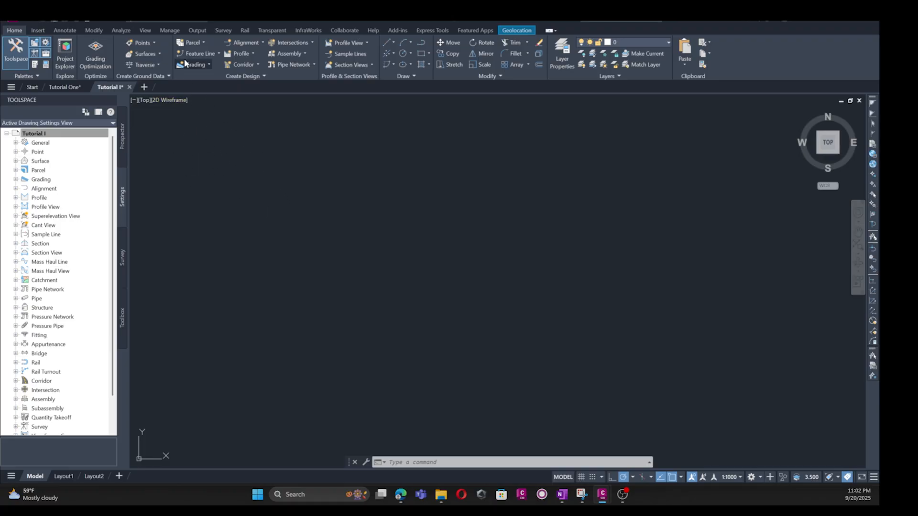
click(160, 54)
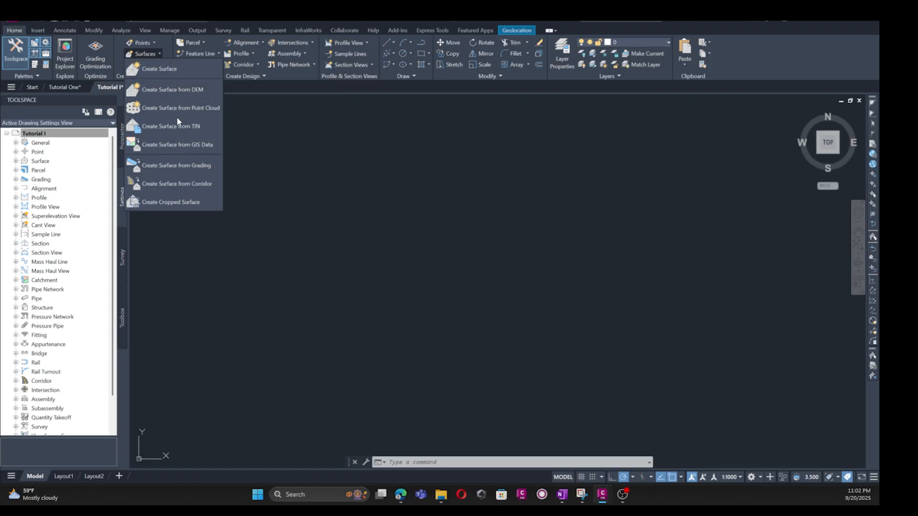
click(183, 145)
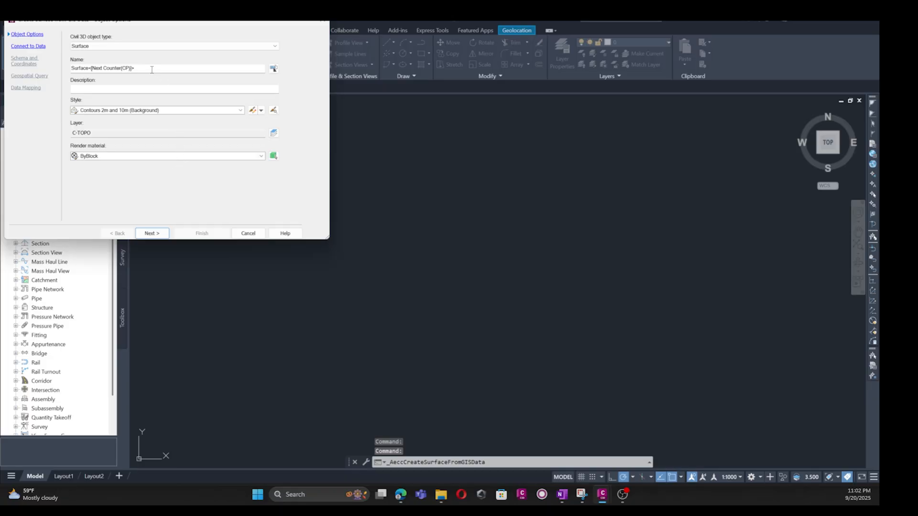
click(95, 47)
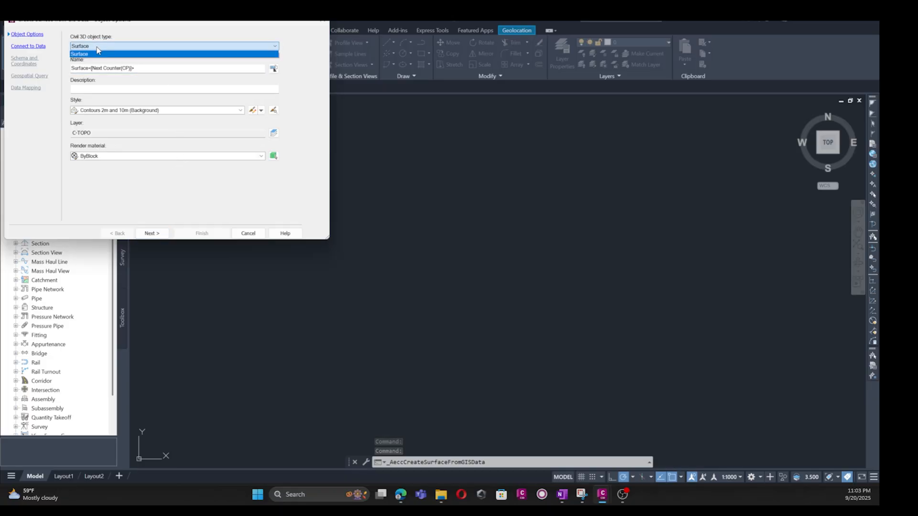
click(144, 68)
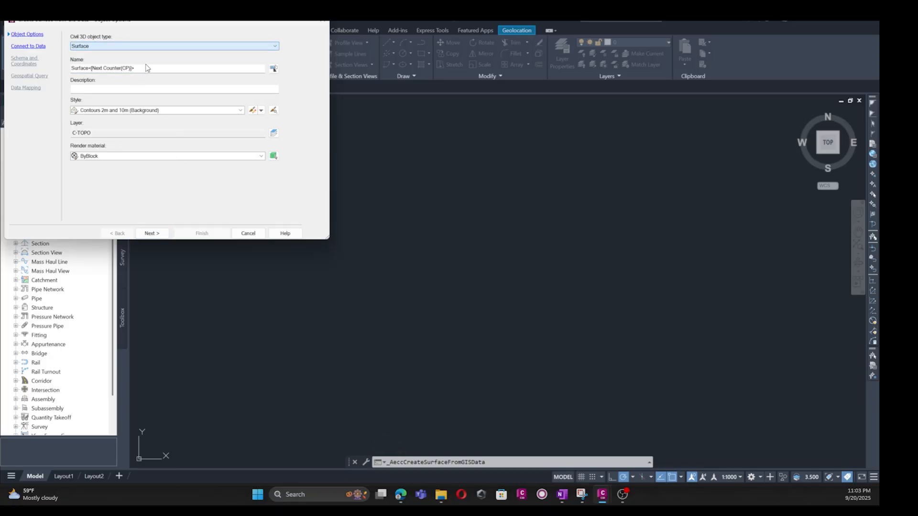
drag(158, 68, 6, 66)
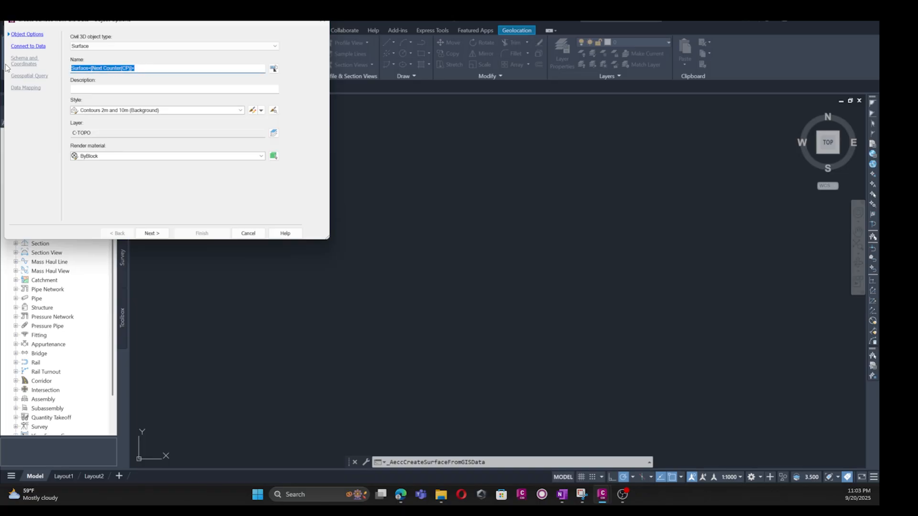
text(E)
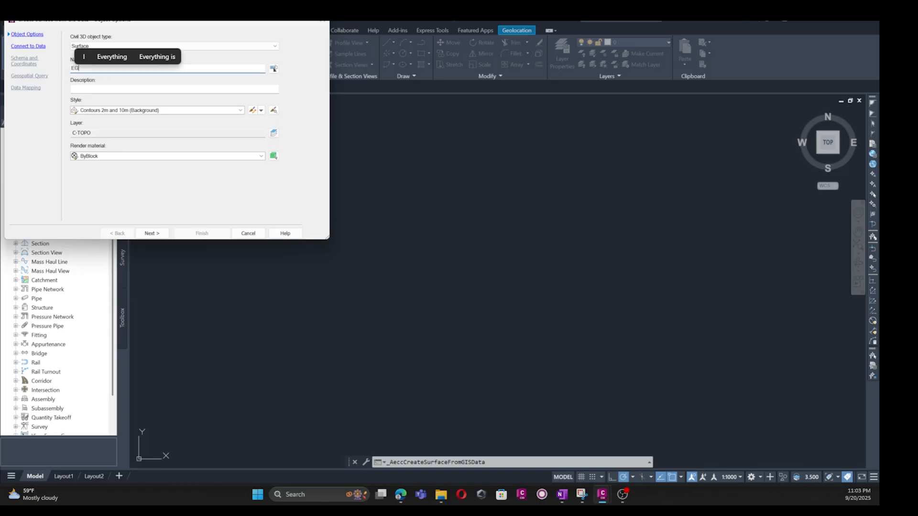
text(G)
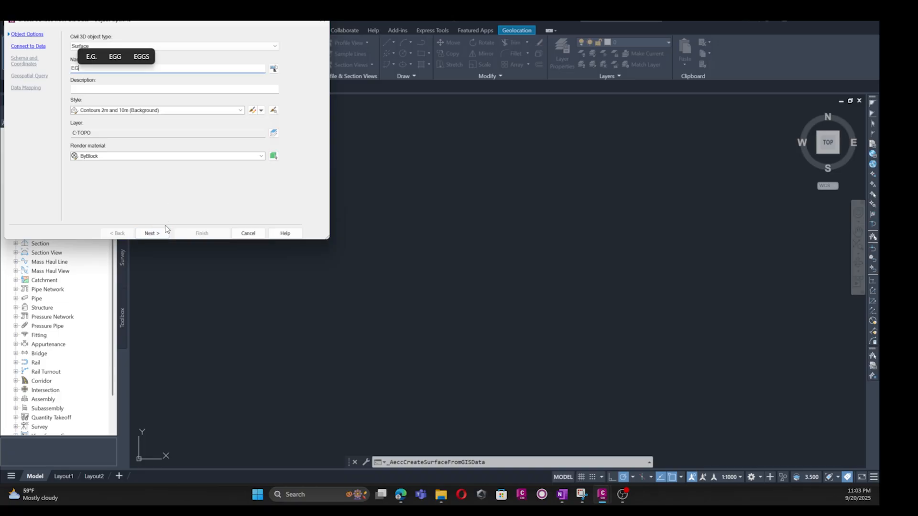
Connect the EG surface import to an SHP data source using DamLocation1.shp from the Tutorial I folder.
click(146, 234)
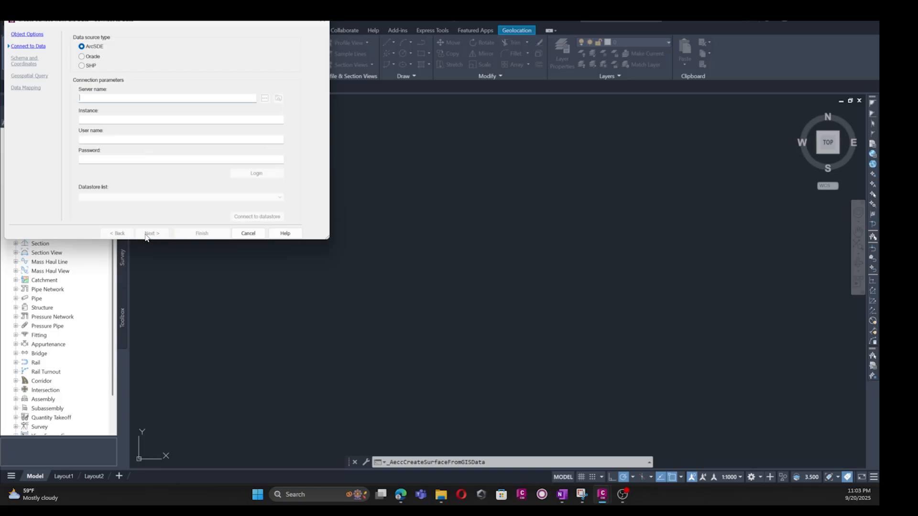
click(87, 66)
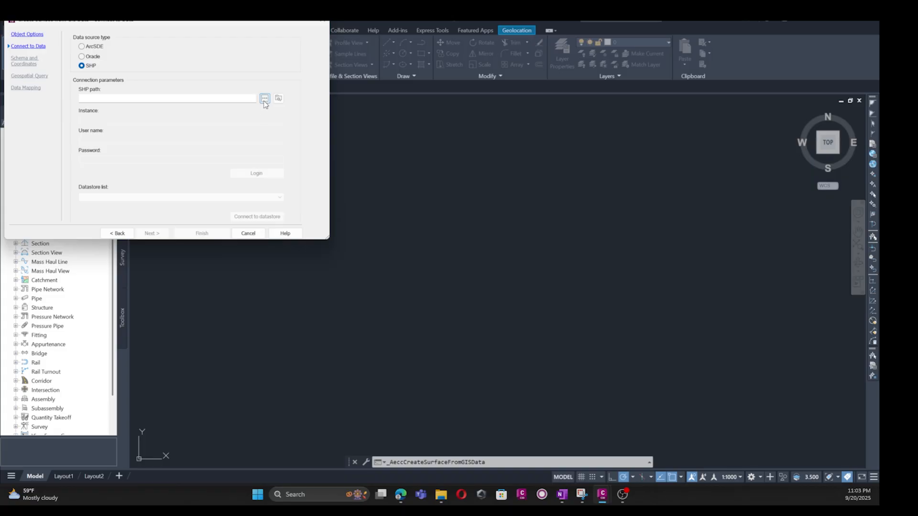
click(265, 99)
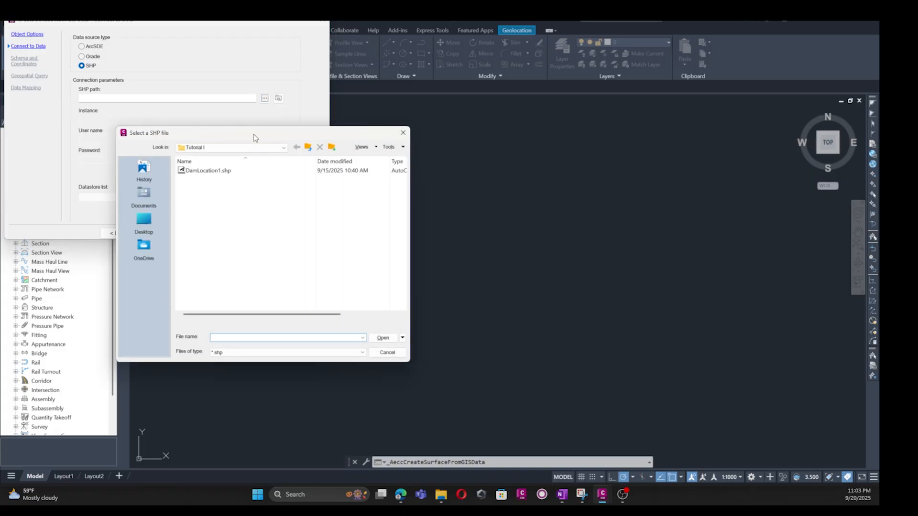
click(208, 171)
click(383, 338)
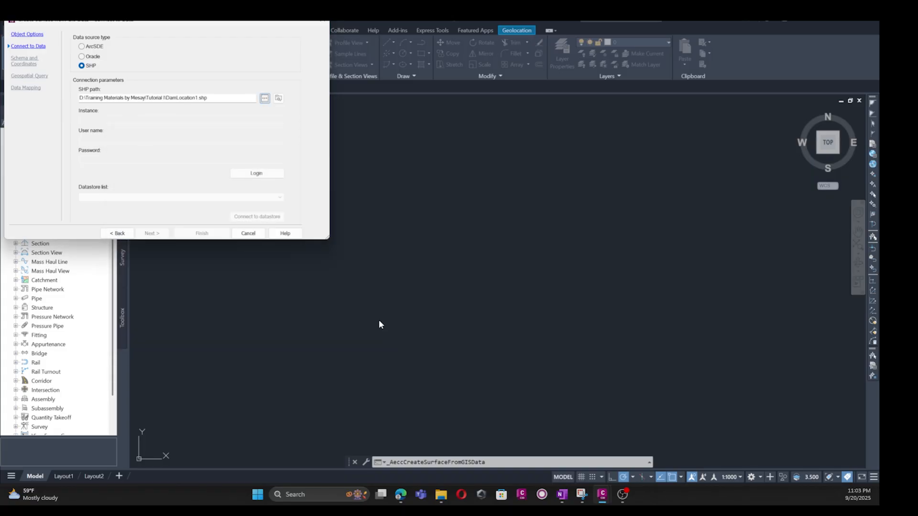
click(259, 175)
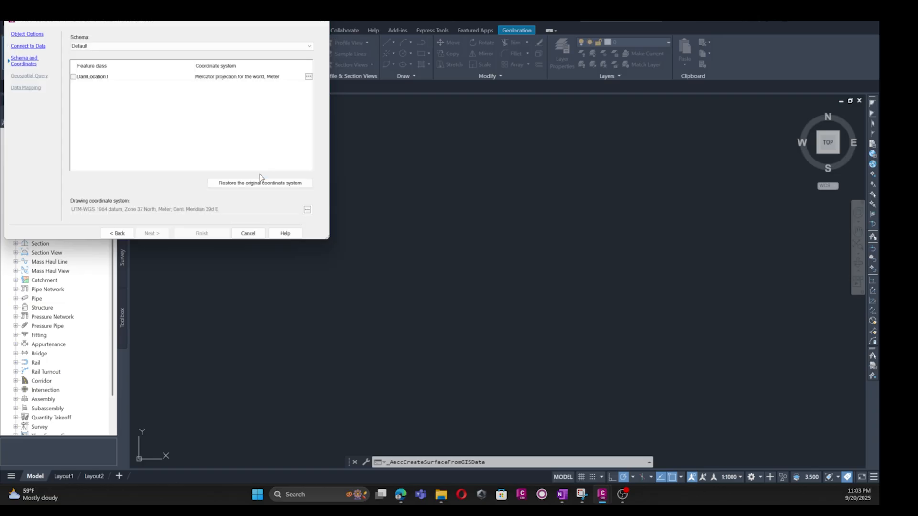
Include the DamLocation1 feature class and accept the default geospatial query with polygon area and Inside query type.
click(74, 77)
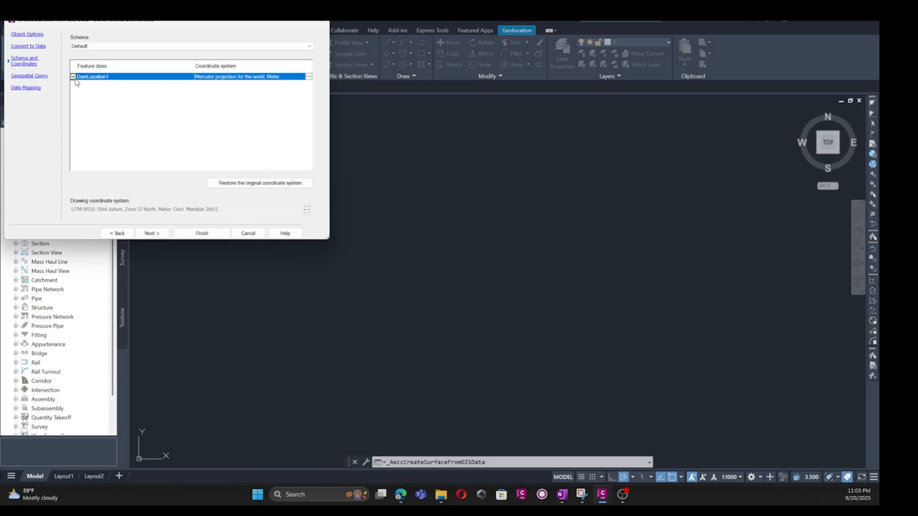
click(152, 233)
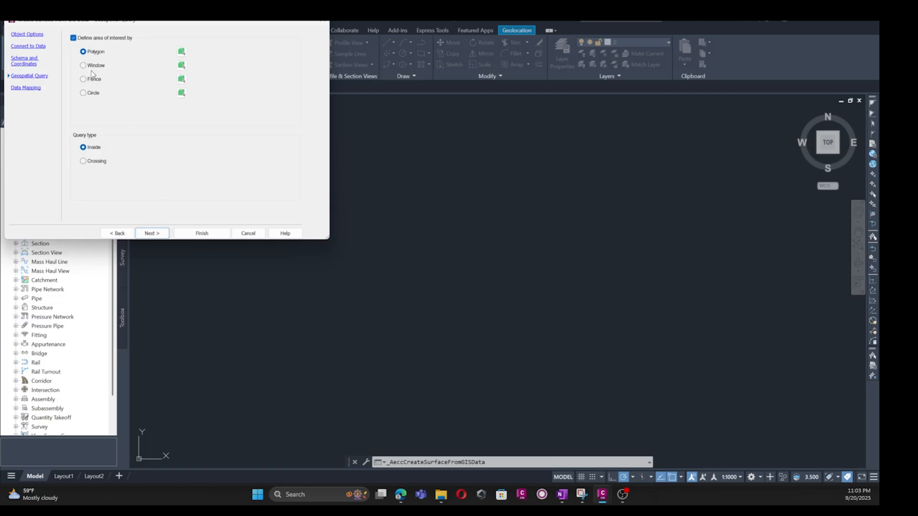
click(152, 234)
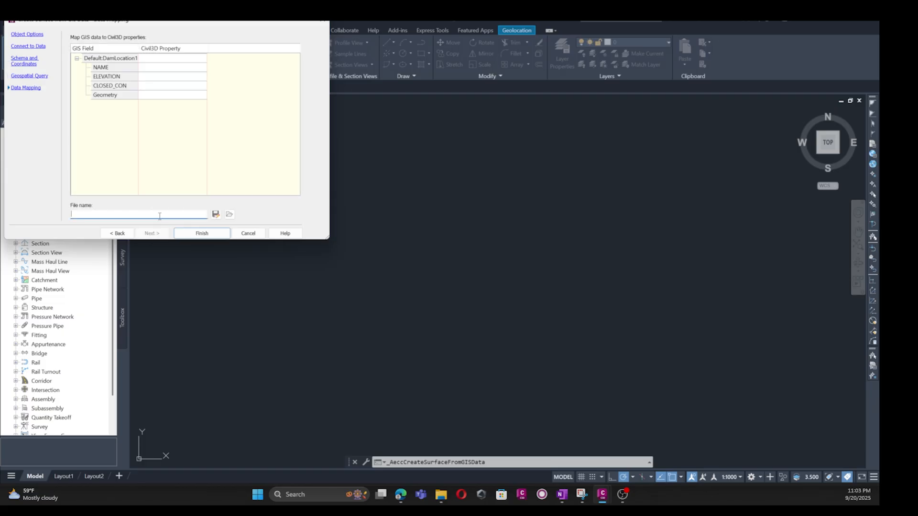
Map the ELEVATION GIS field to the Elevation property and finish creating the EG surface.
click(160, 79)
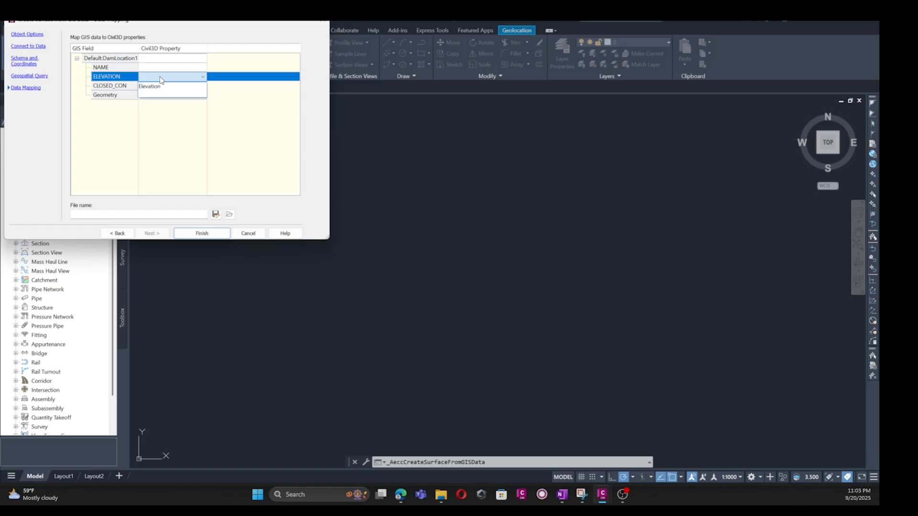
click(159, 84)
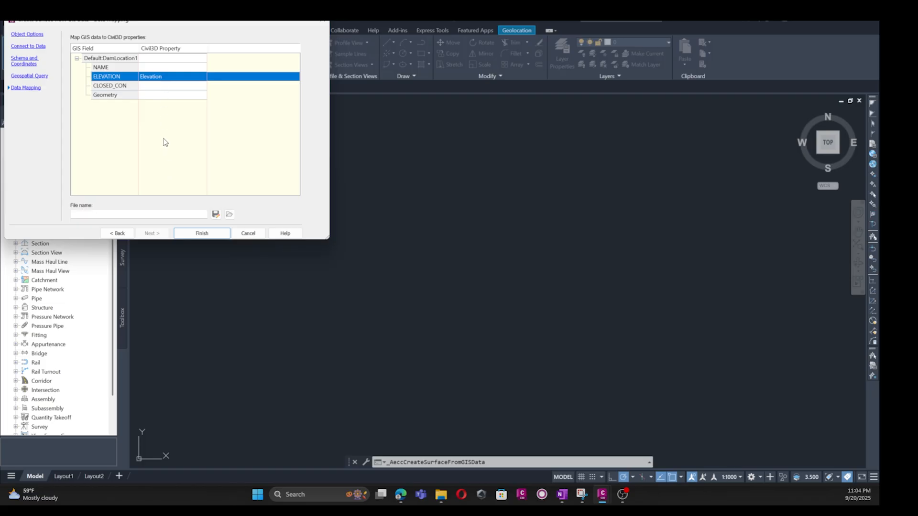
click(195, 234)
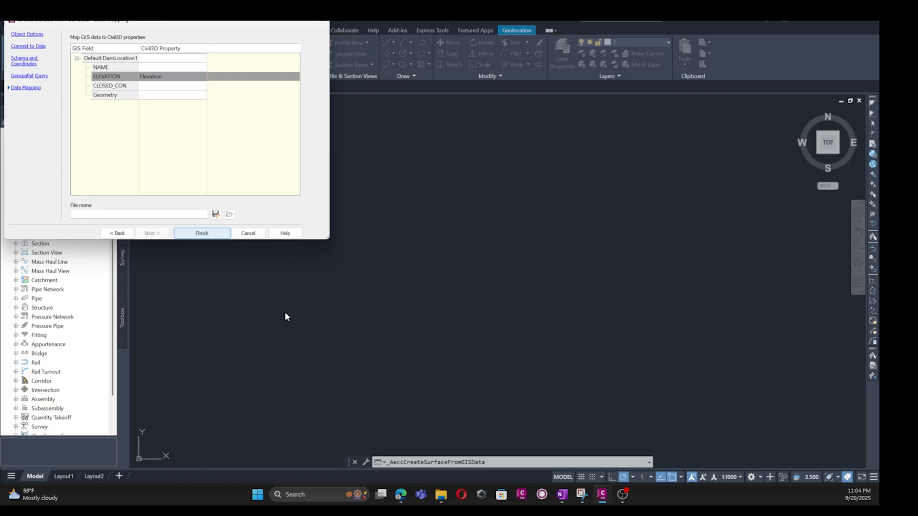
key(Return)
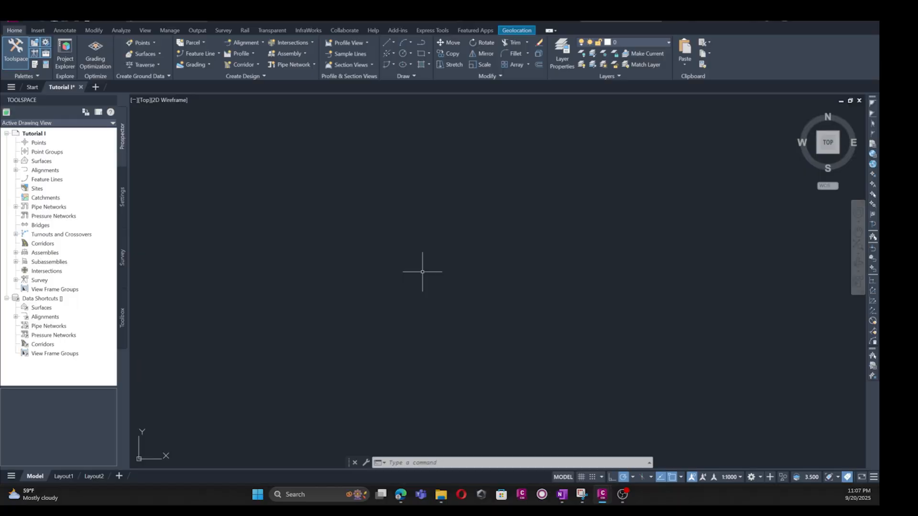
Show the full extents of the drawing and examine the EG surface's contours, including the valley near its upper edge.
click(859, 247)
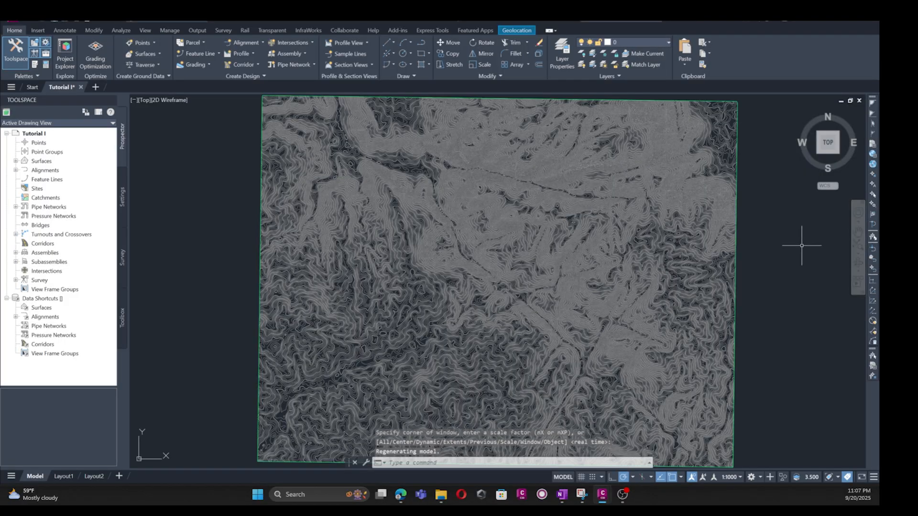
scroll(385, 137, up, 3)
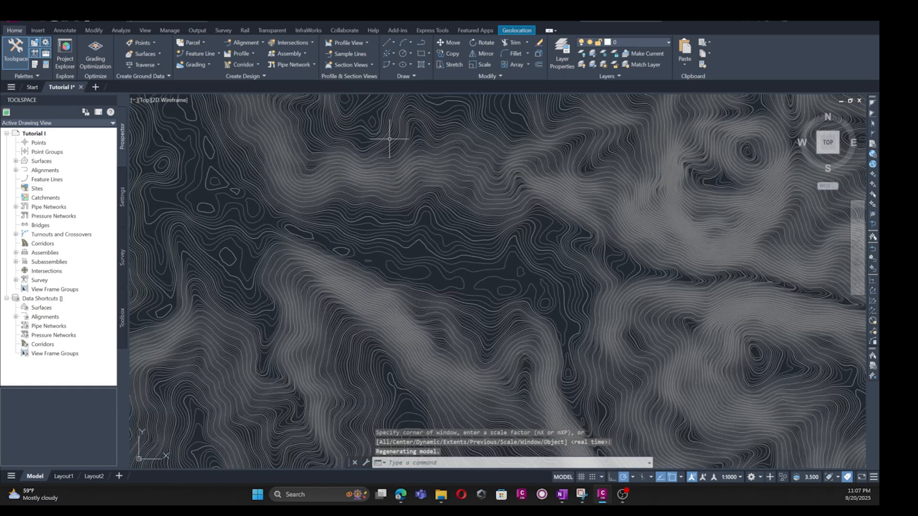
scroll(312, 235, up, 4)
scroll(313, 238, down, 8)
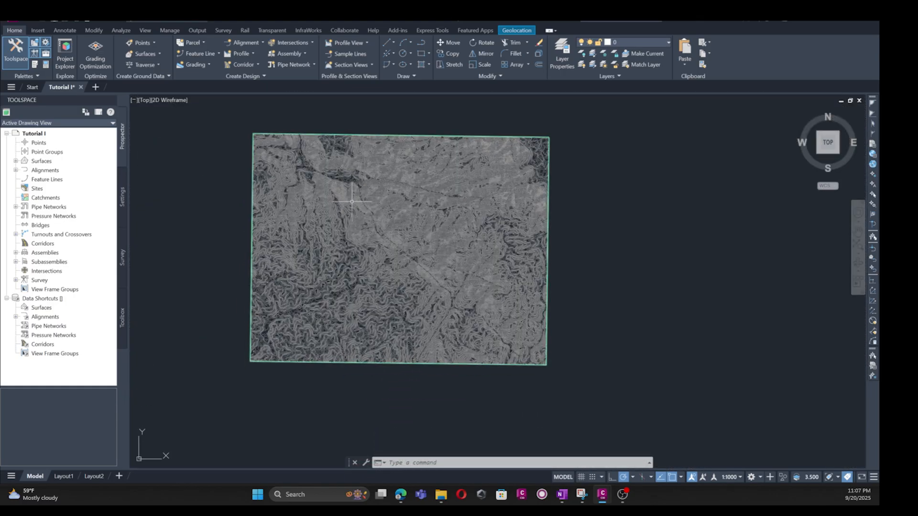
scroll(352, 187, up, 2)
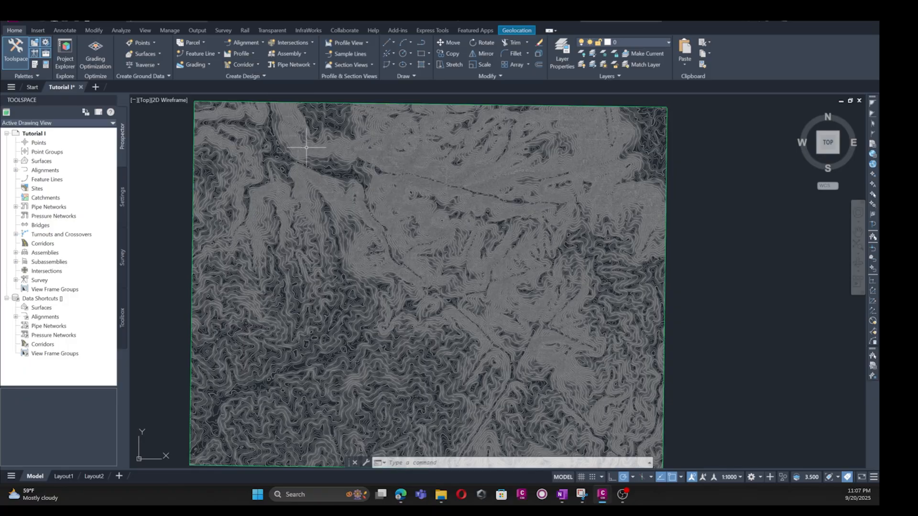
scroll(303, 137, up, 3)
scroll(303, 179, down, 3)
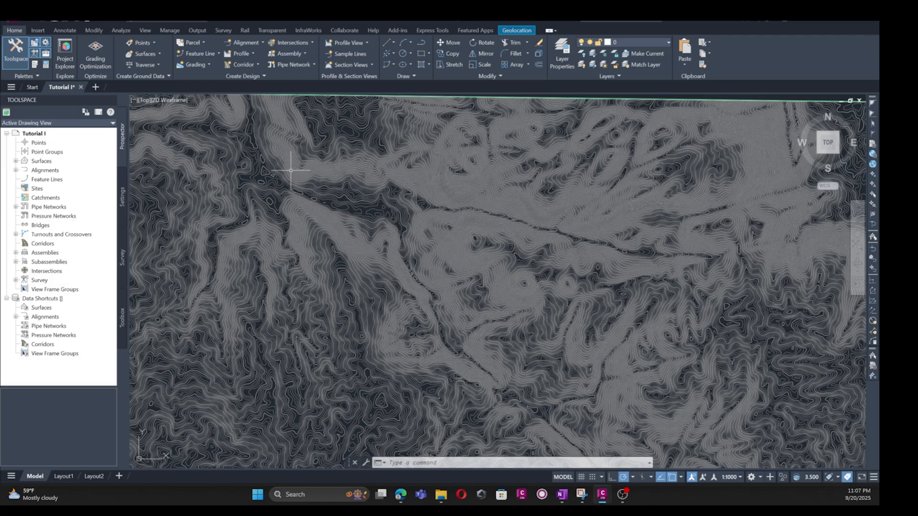
scroll(294, 175, up, 3)
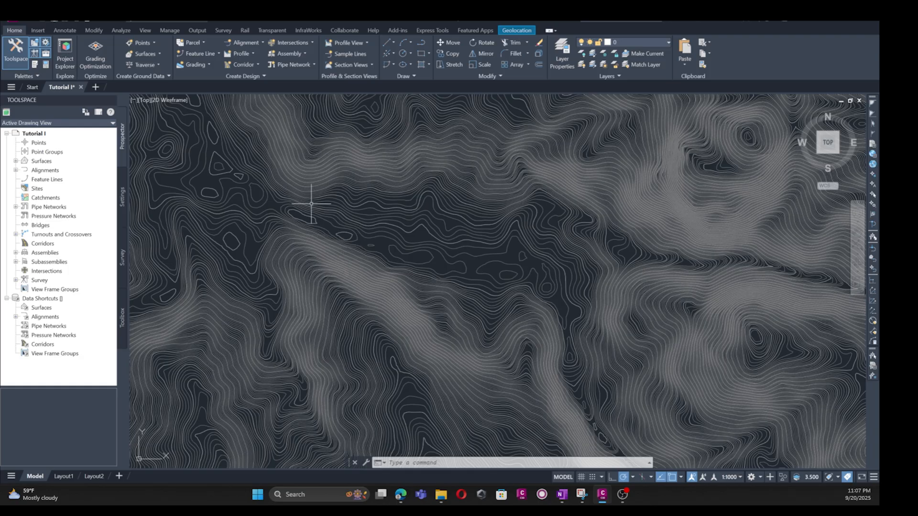
Show the EG surface in the Object Viewer from the SW Isometric direction.
click(310, 188)
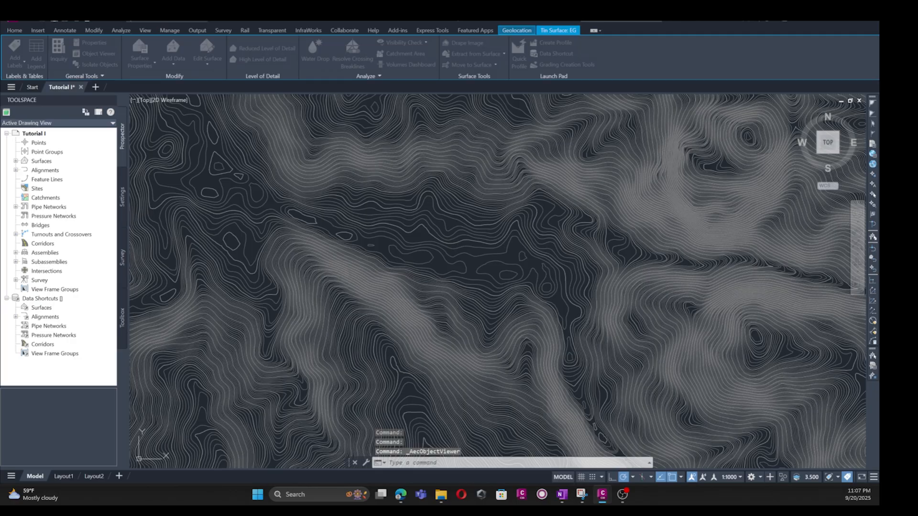
drag(0, 325, 311, 22)
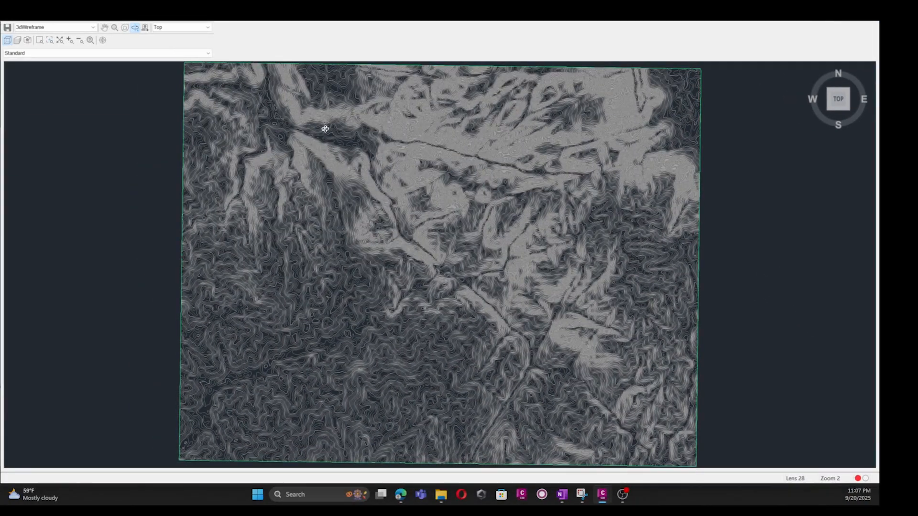
click(180, 27)
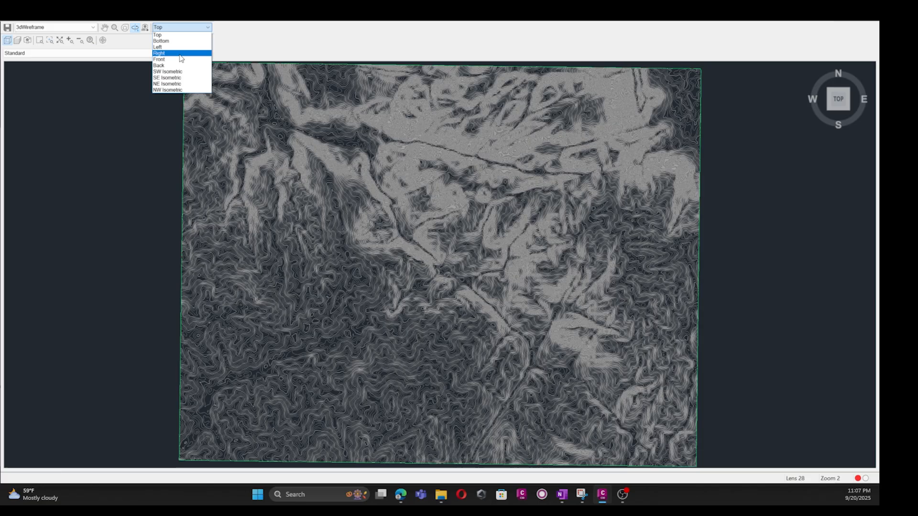
click(176, 75)
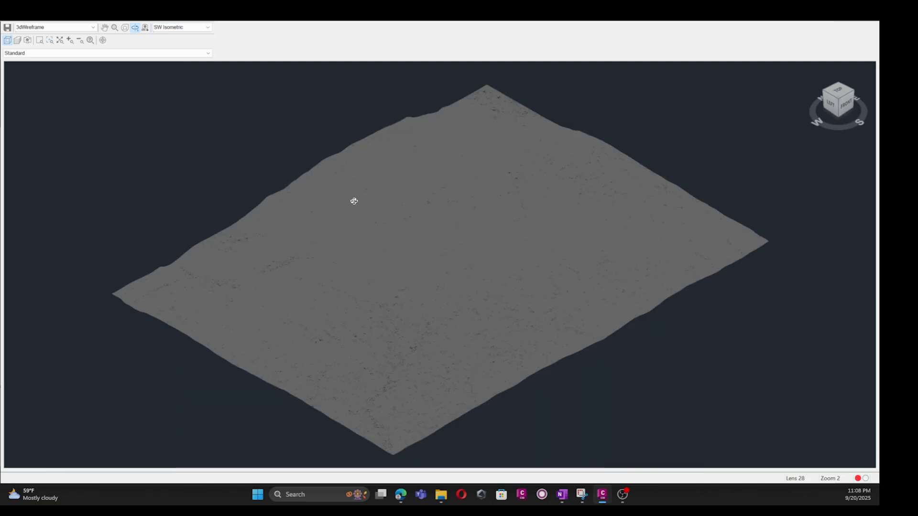
Examine the surface's 3D wireframe terrain up close from different angles, then close the viewer and deselect the surface.
scroll(386, 333, up, 5)
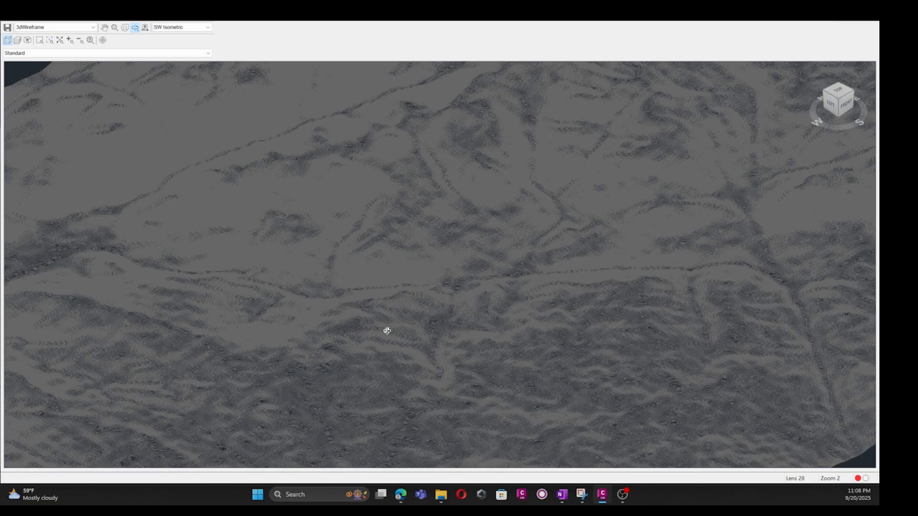
scroll(387, 331, down, 2)
middle_drag(358, 294, 612, 201)
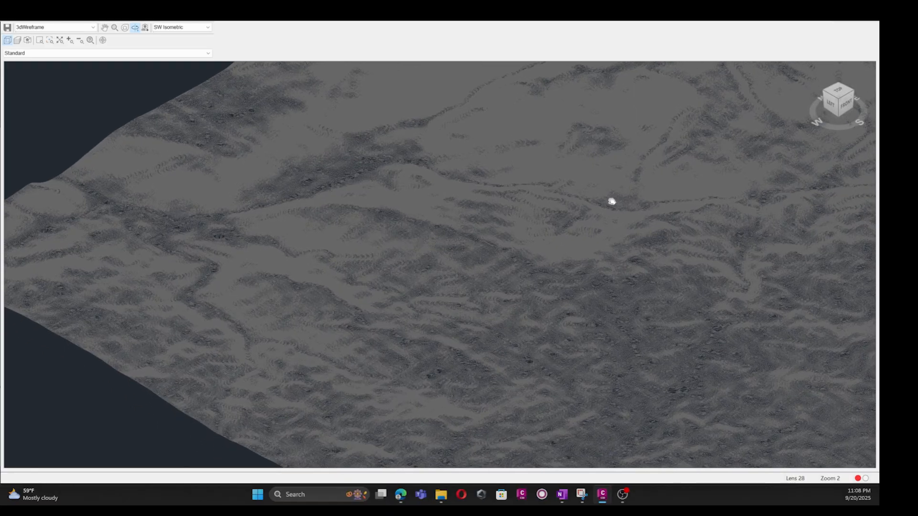
scroll(258, 192, up, 5)
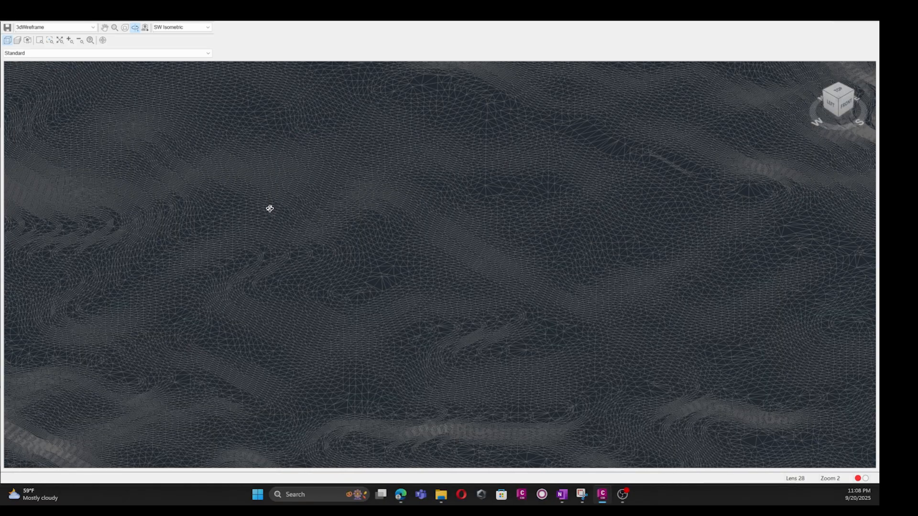
middle_drag(282, 272, 306, 219)
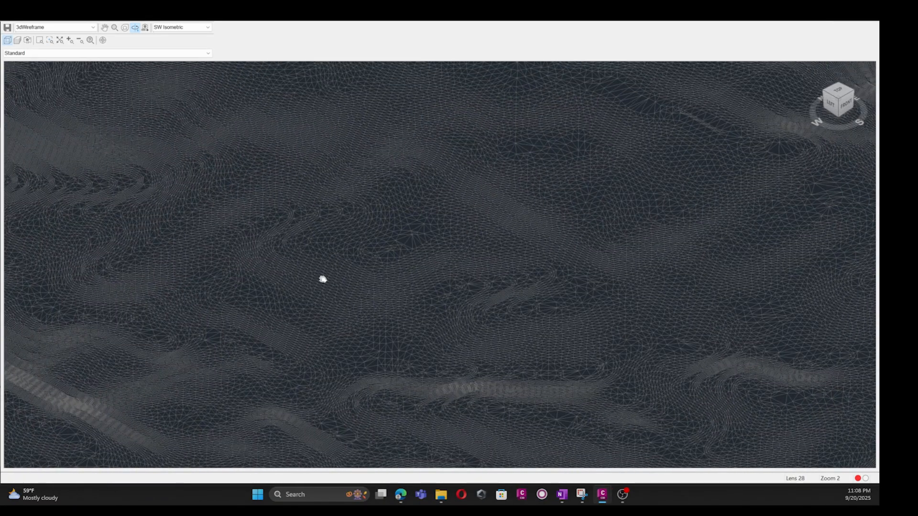
shift+middle_drag(323, 279, 278, 412)
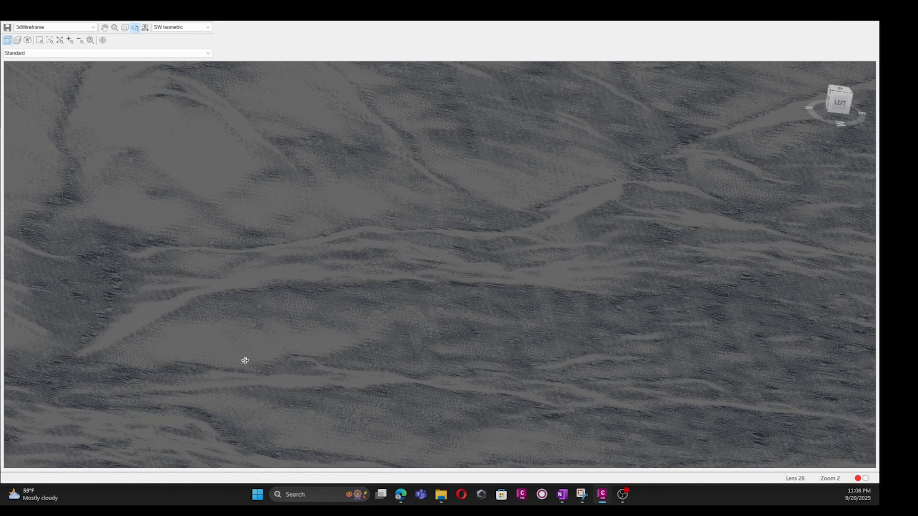
shift+middle_drag(245, 361, 127, 404)
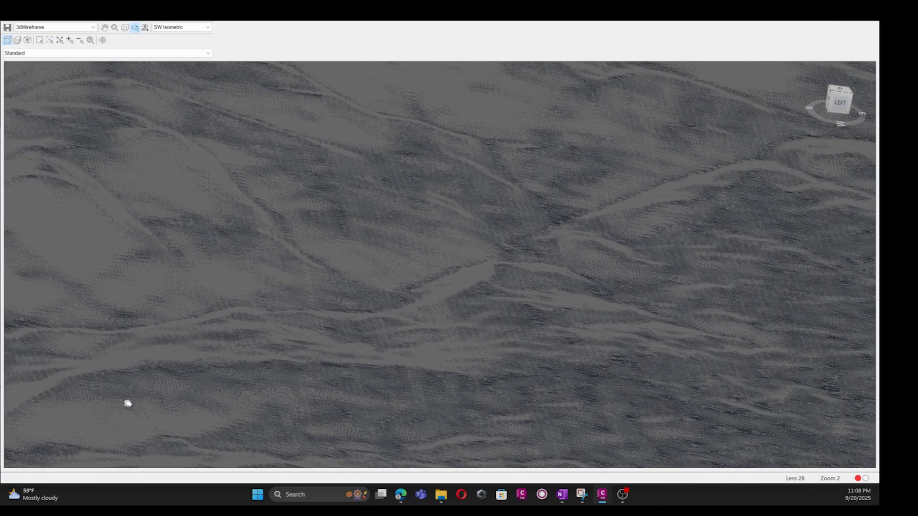
click(871, 23)
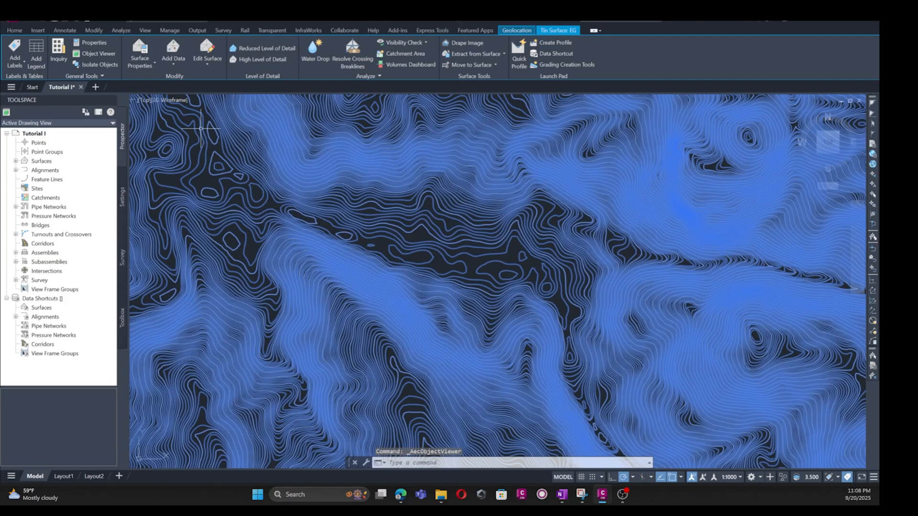
click(273, 207)
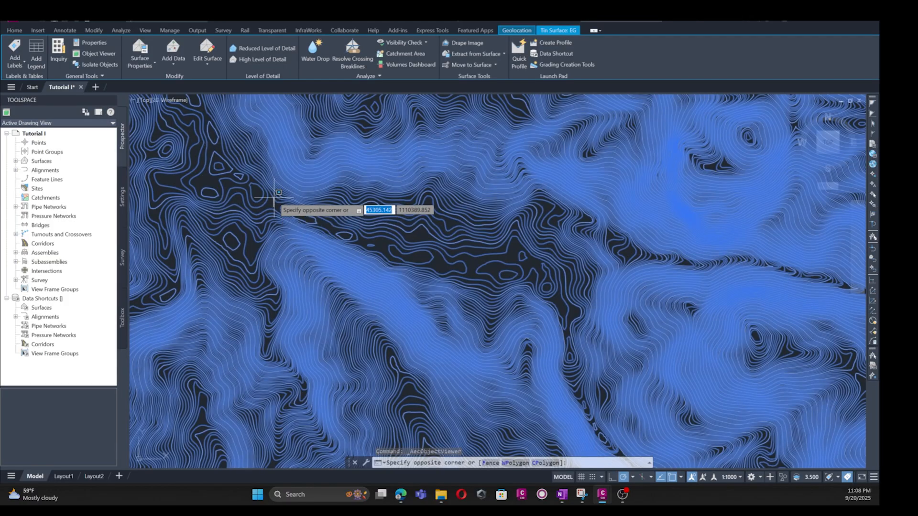
key(Escape)
key(Escape)
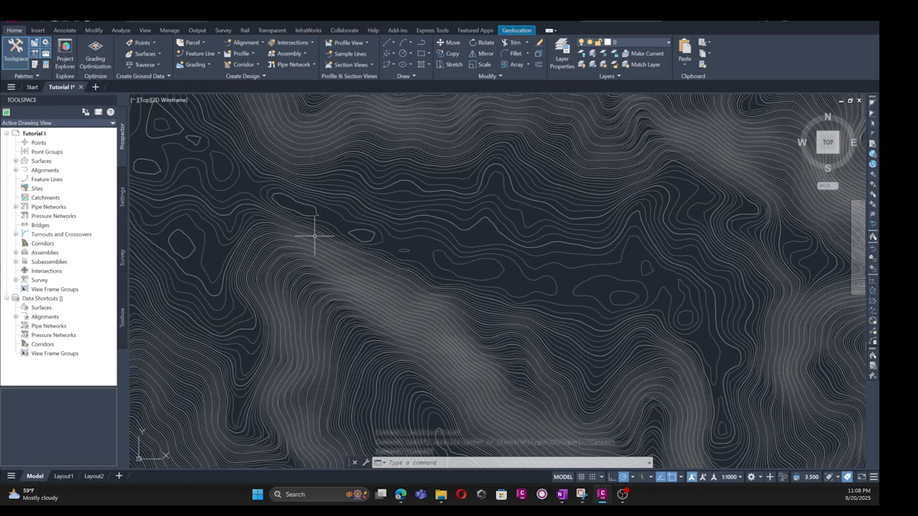
Label multiple contours of the EG surface along one roughly north-south line crossing the valley and both of its slopes.
scroll(321, 210, up, 2)
middle_drag(339, 144, 335, 260)
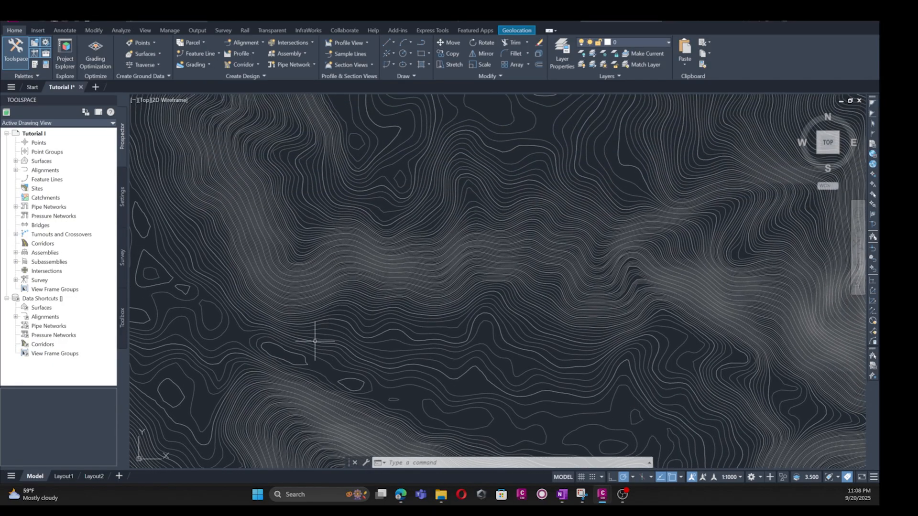
middle_drag(315, 341, 342, 167)
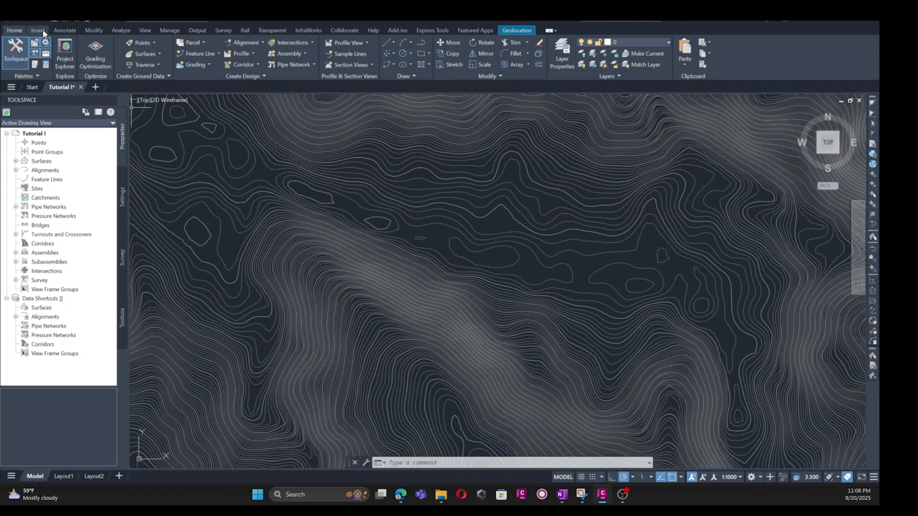
click(63, 29)
click(24, 63)
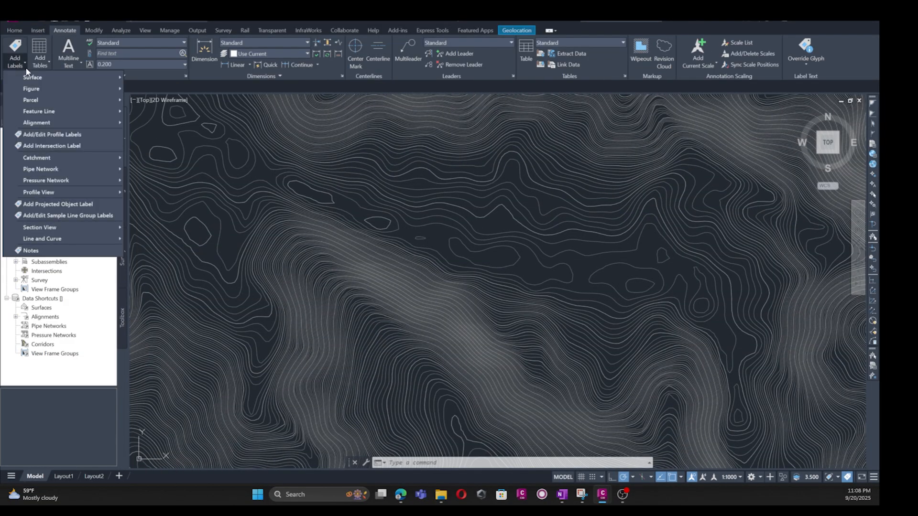
mouse_move(55, 78)
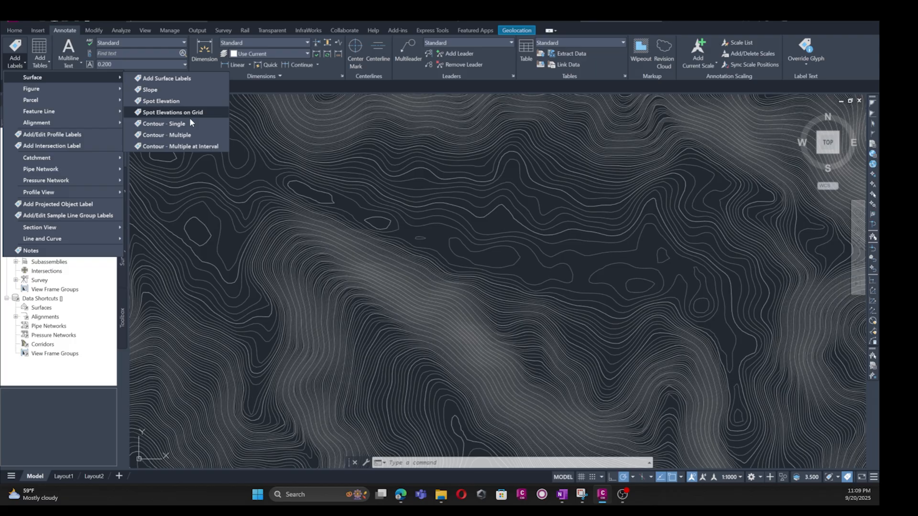
click(166, 134)
scroll(349, 235, down, 2)
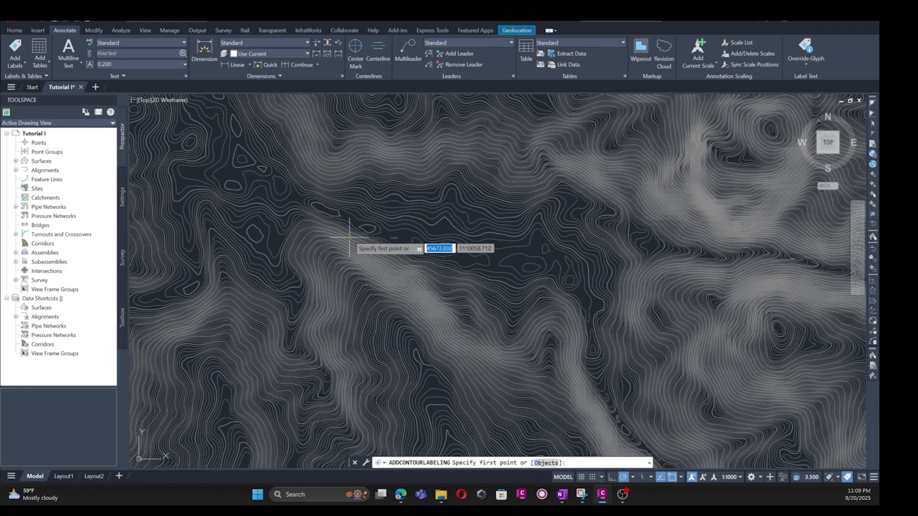
scroll(349, 182, down, 2)
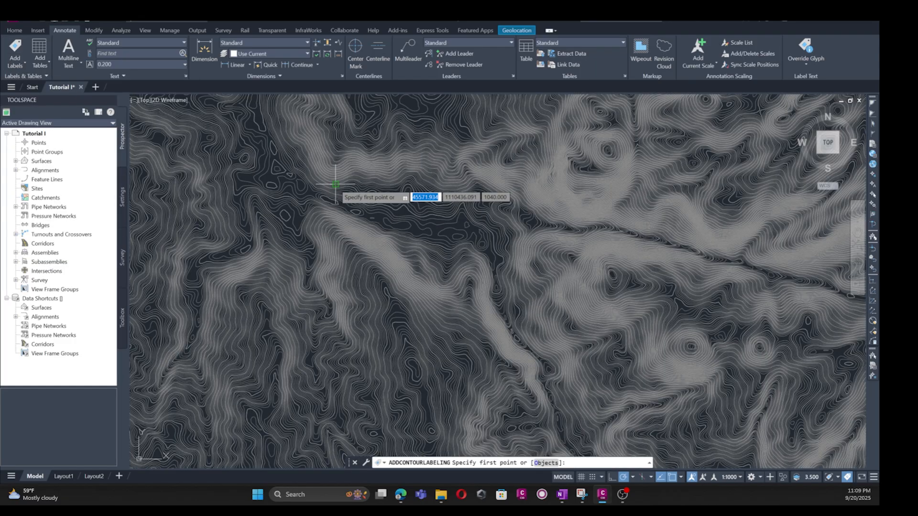
click(354, 117)
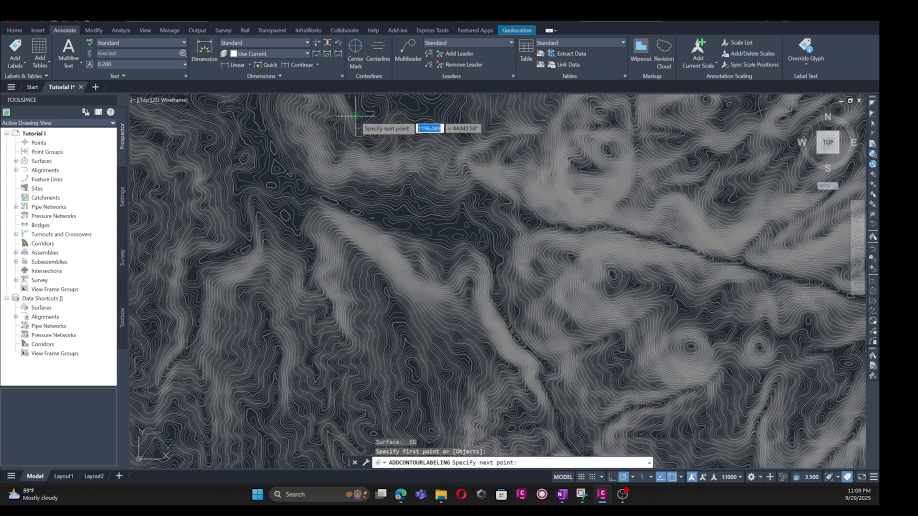
click(346, 264)
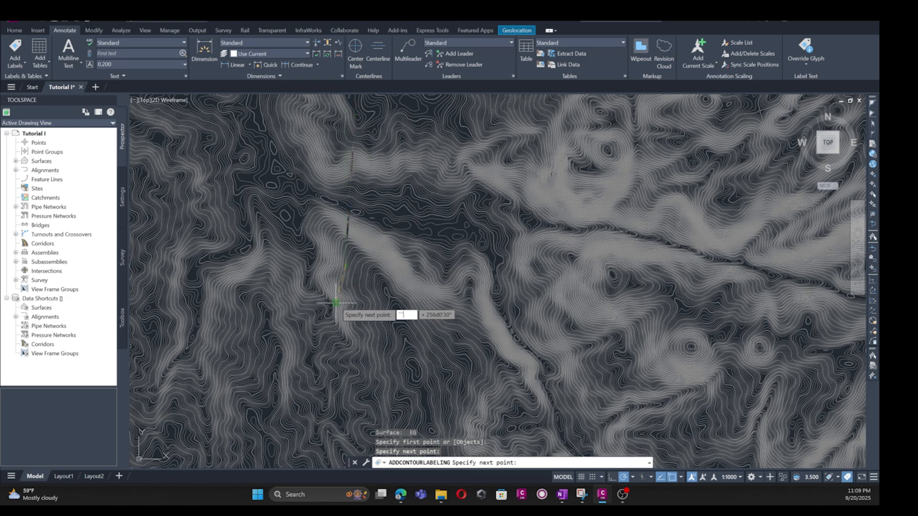
key(Escape)
Stretch the southern end of the contour label line eastward so that the line crosses the small closed contour in the valley.
scroll(342, 188, up, 3)
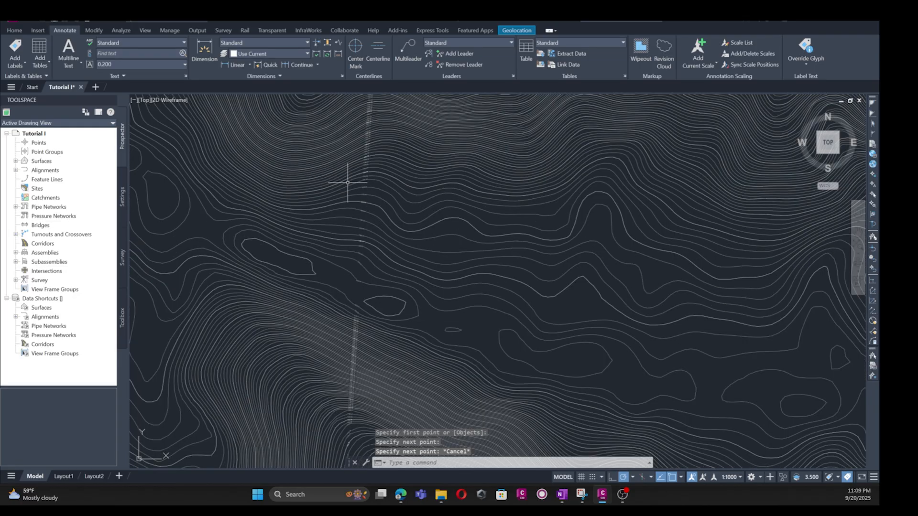
middle_drag(352, 180, 374, 233)
scroll(348, 205, up, 6)
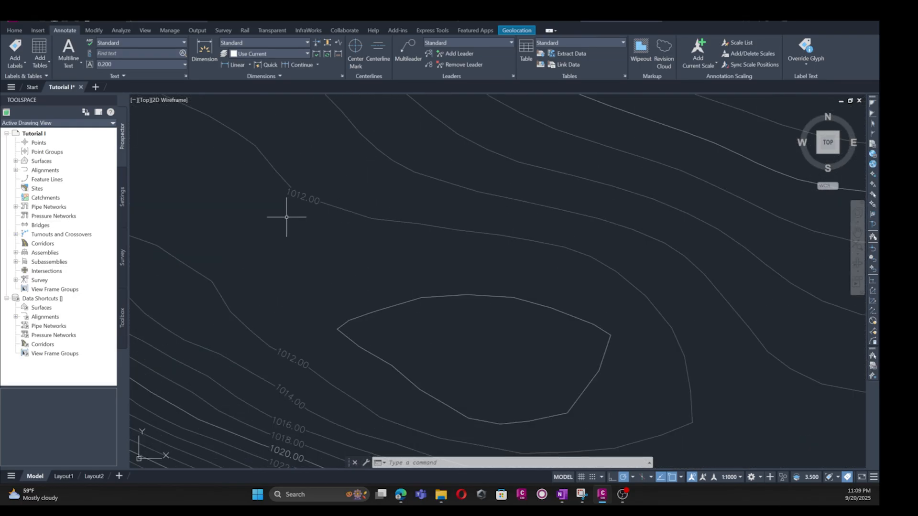
middle_drag(336, 259, 316, 162)
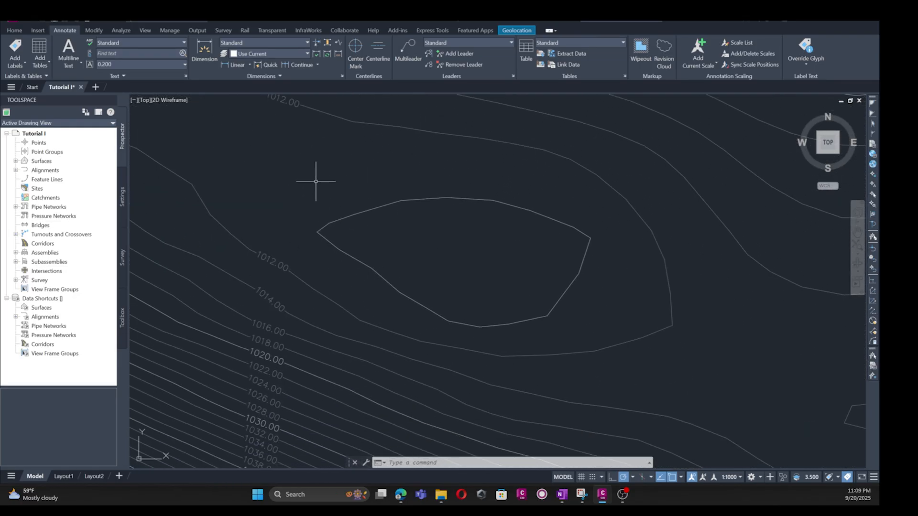
click(287, 269)
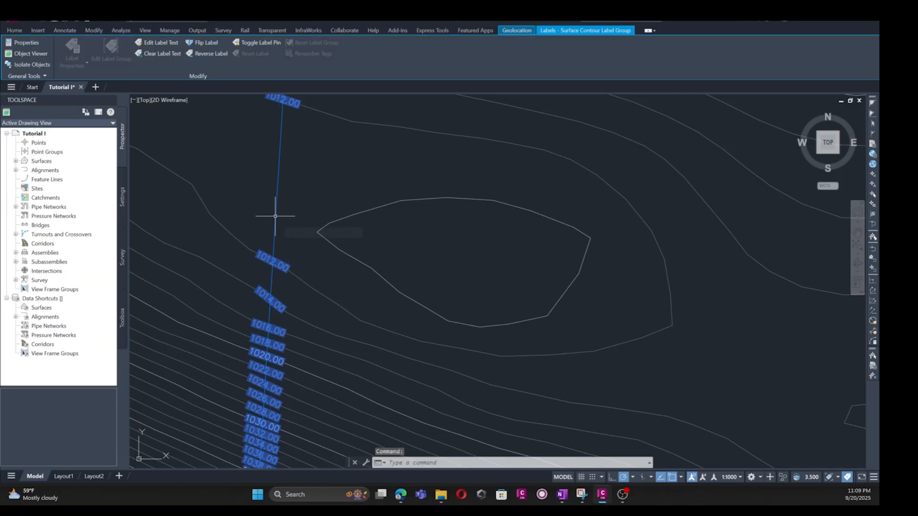
drag(276, 216, 289, 220)
scroll(294, 222, down, 10)
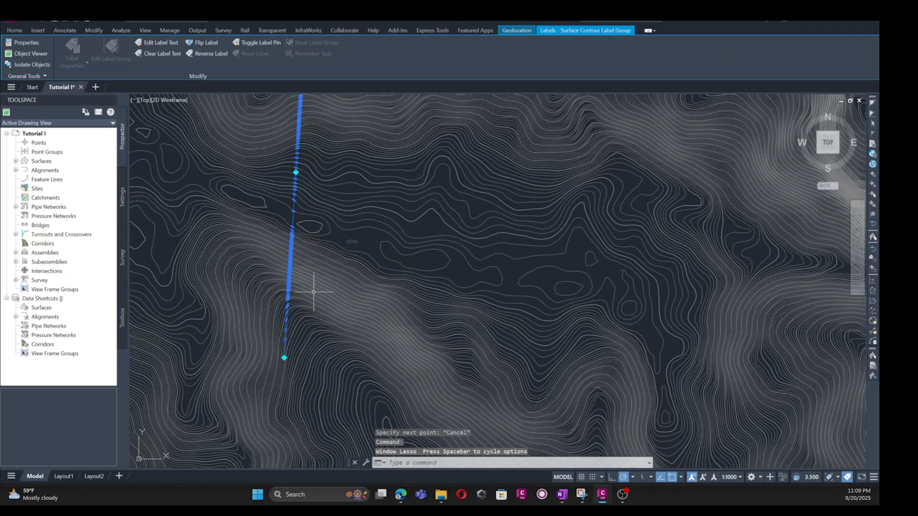
middle_drag(313, 293, 300, 241)
click(272, 306)
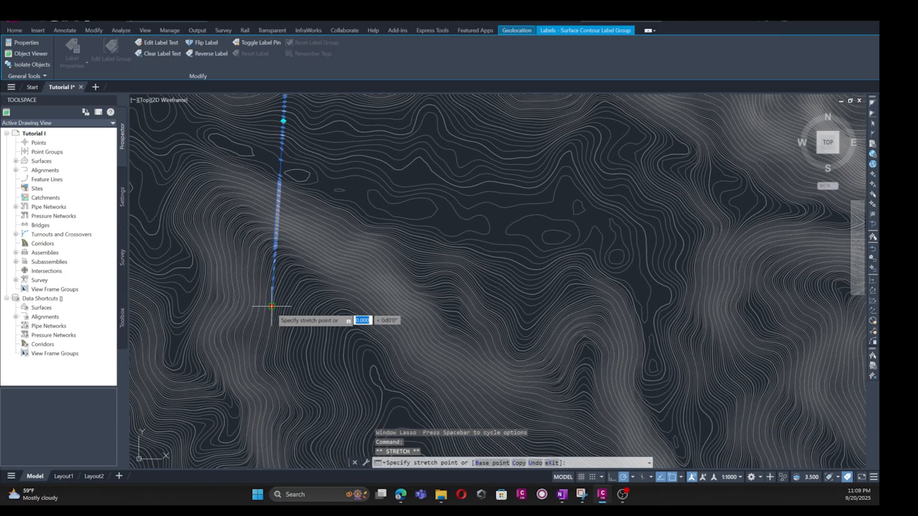
click(301, 318)
Examine the elevation labels around the small closed contour on the valley floor, then deselect the label line.
middle_drag(289, 202, 287, 247)
scroll(297, 297, up, 10)
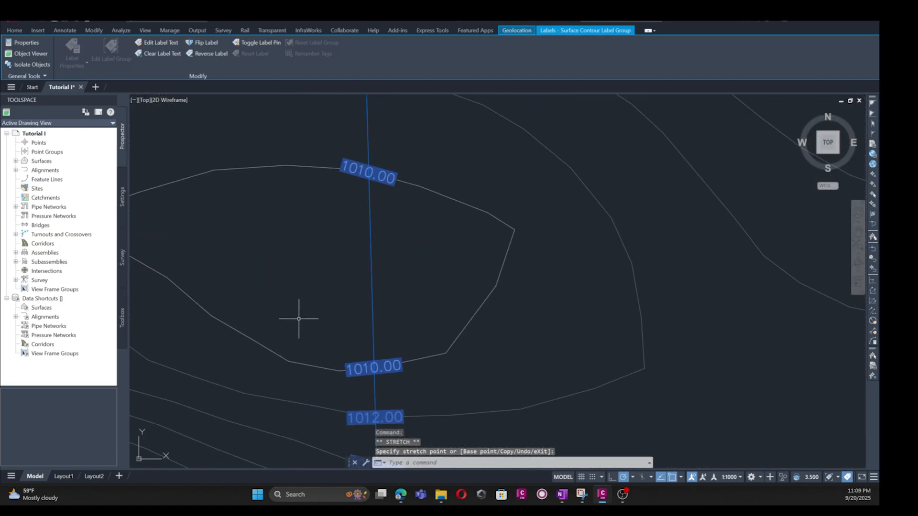
middle_drag(331, 278, 326, 314)
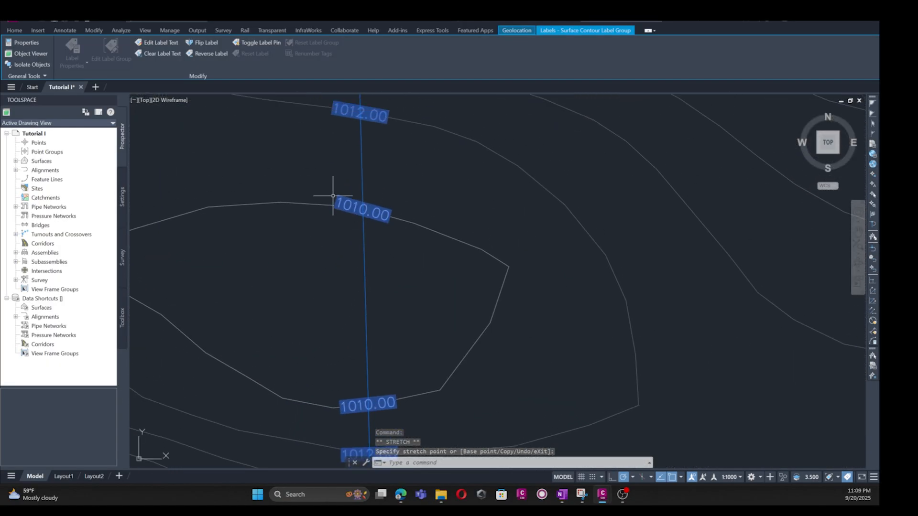
scroll(363, 195, down, 4)
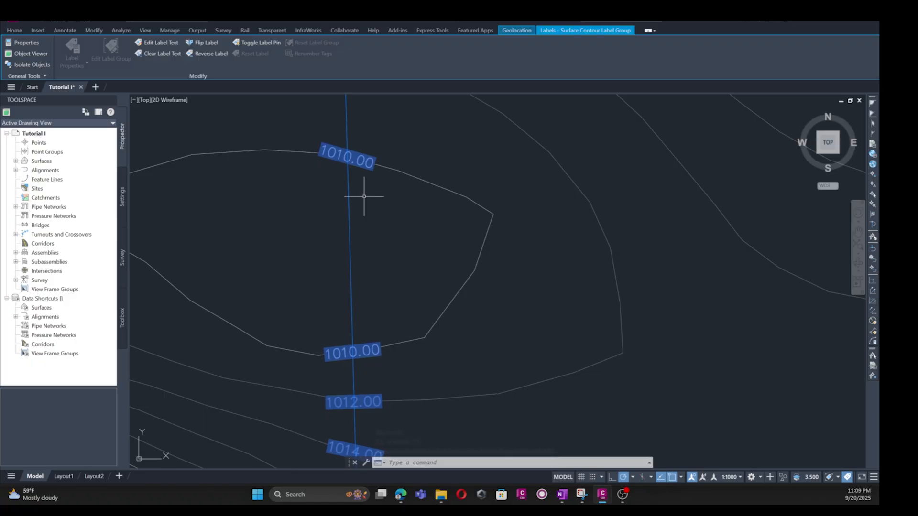
scroll(365, 184, down, 4)
scroll(347, 191, up, 2)
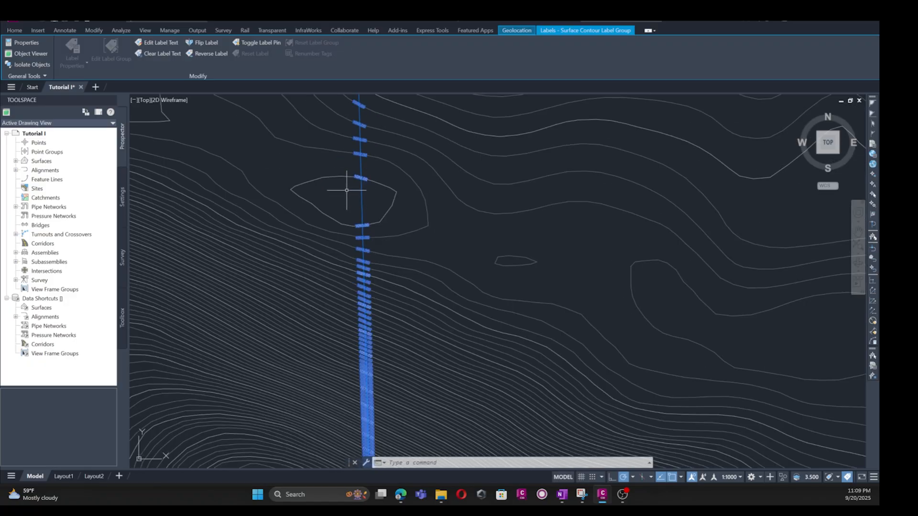
middle_drag(380, 199, 384, 295)
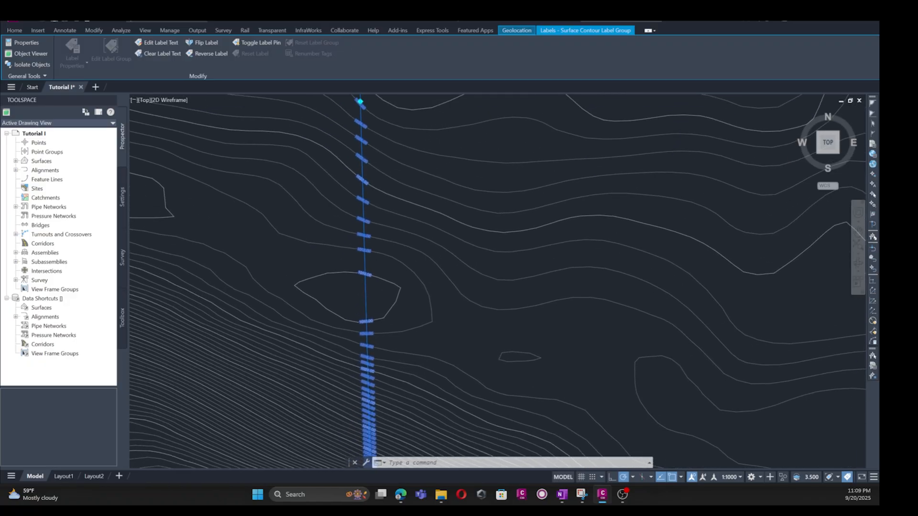
key(Escape)
Examine the contour elevation labels along the northern slope, from the valley floor up to the high ground.
scroll(390, 220, down, 3)
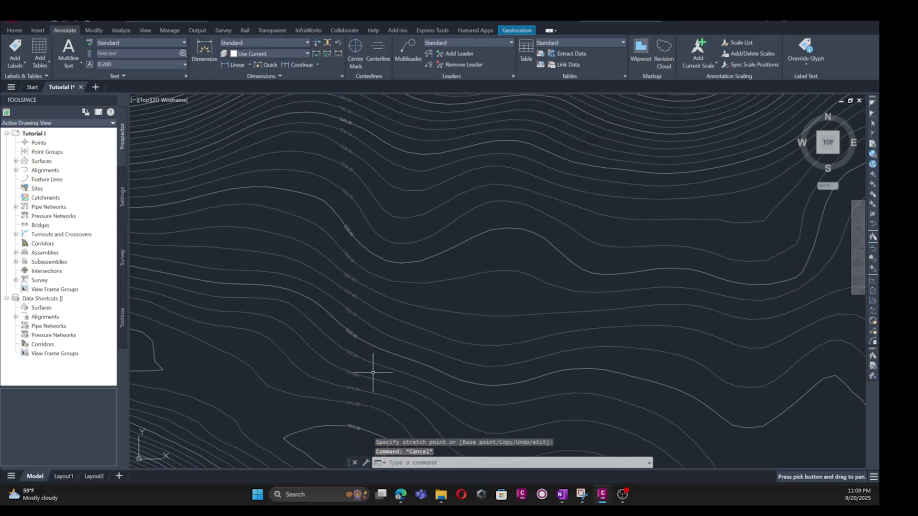
scroll(338, 326, up, 2)
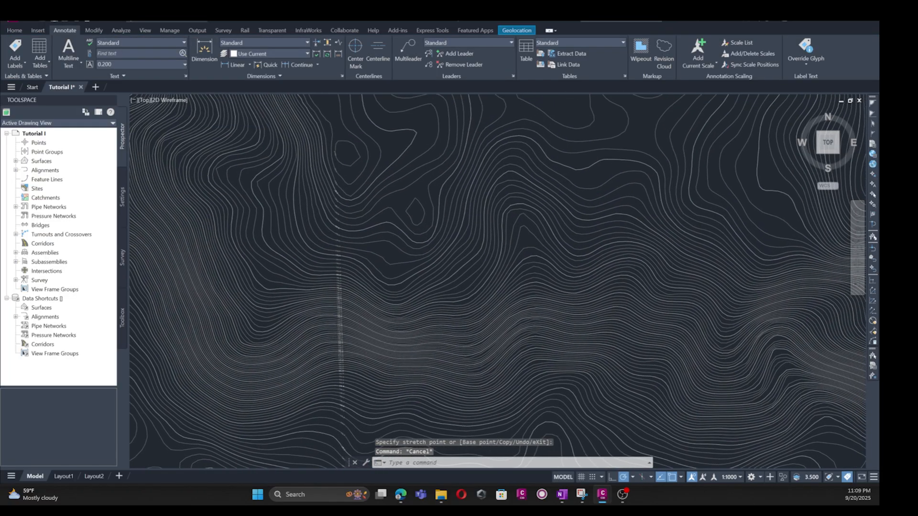
scroll(333, 180, up, 2)
scroll(333, 180, up, 2)
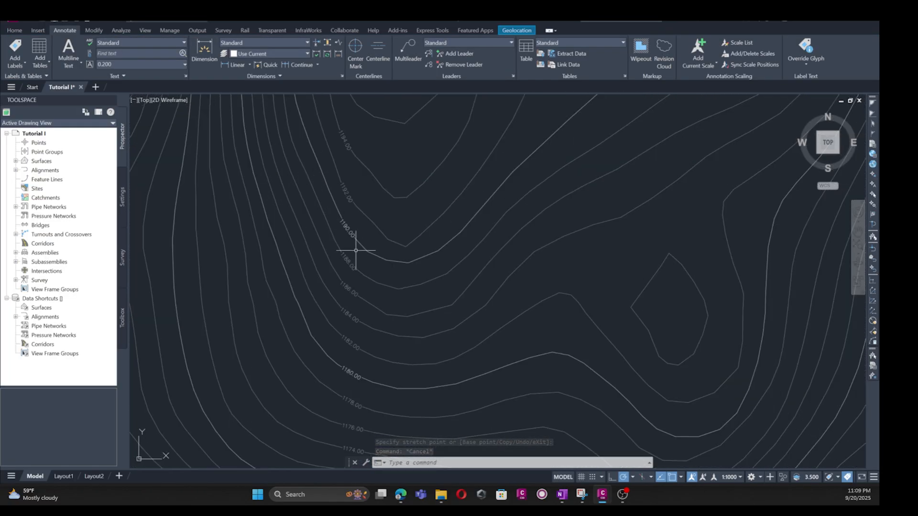
middle_drag(357, 244, 325, 184)
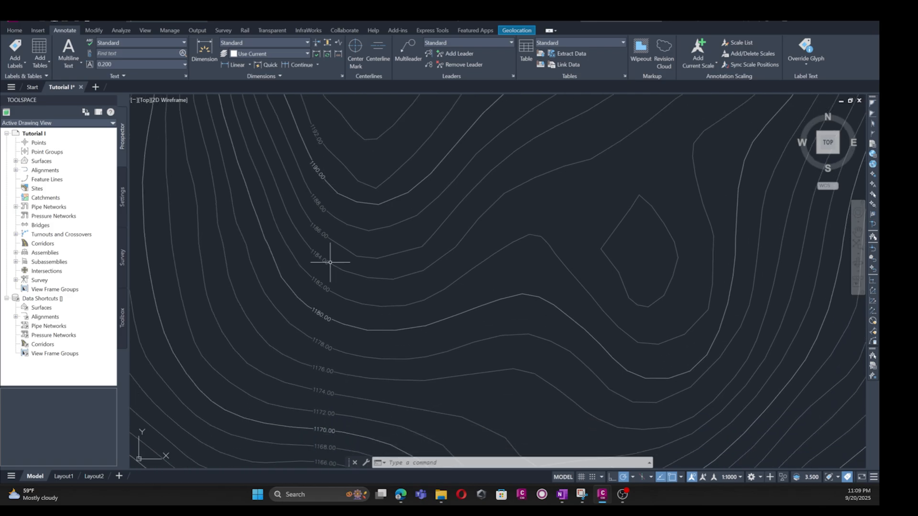
mouse_move(328, 263)
middle_down()
mouse_move(290, 161)
mouse_move(328, 249)
middle_up()
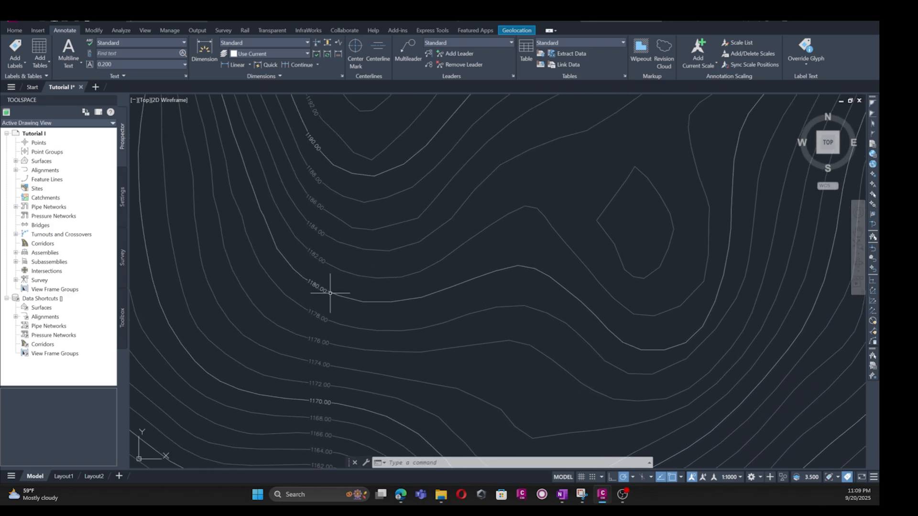
mouse_move(334, 305)
middle_down()
mouse_move(343, 252)
mouse_move(316, 142)
middle_up()
middle_drag(330, 266, 318, 167)
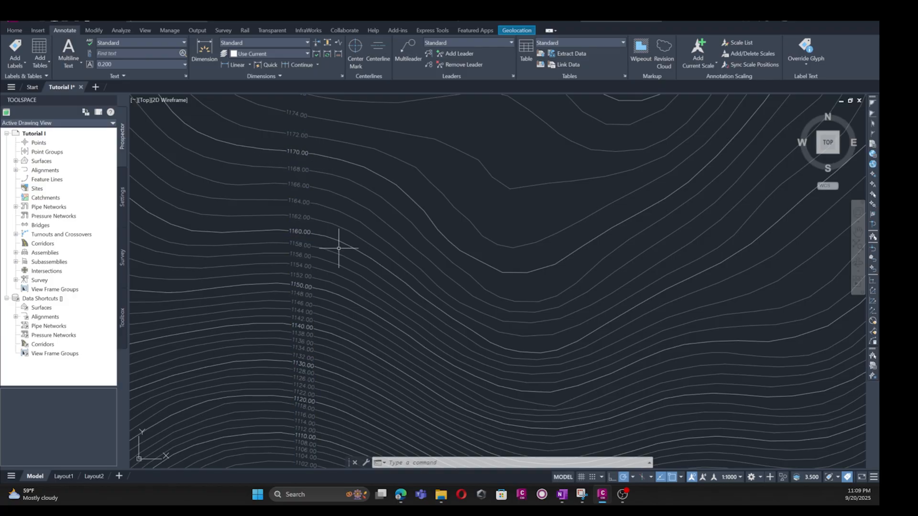
mouse_move(338, 245)
middle_down()
mouse_move(334, 203)
mouse_move(334, 276)
middle_up()
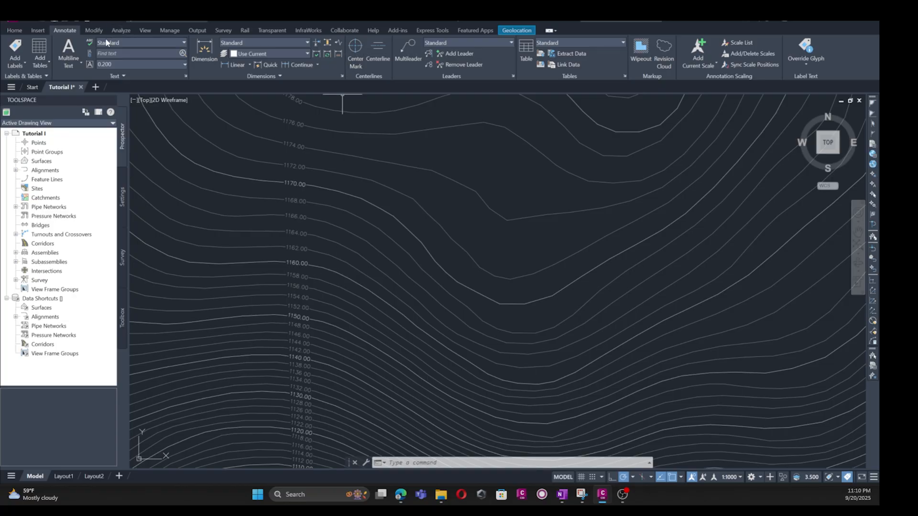
Draw a circle with a radius of about 100, centred on the 1170 contour of the northern slope, east of the contour labels.
click(14, 30)
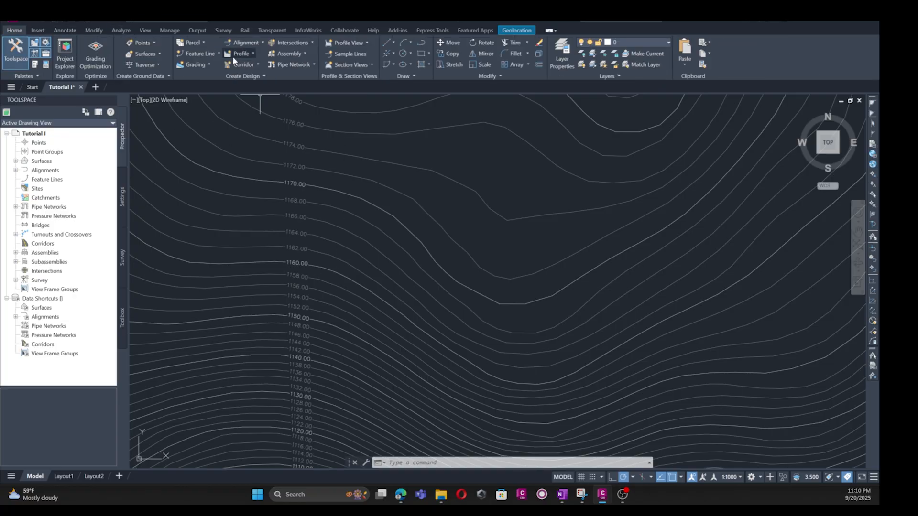
click(403, 54)
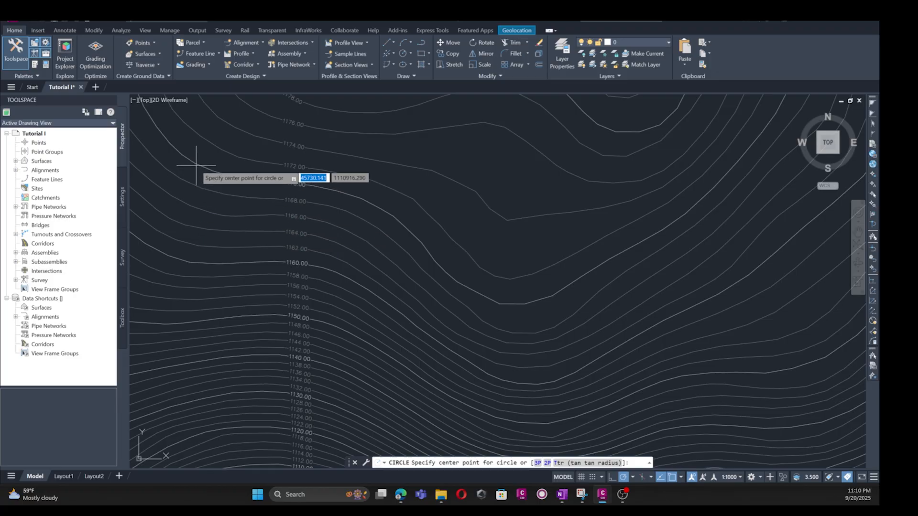
click(501, 304)
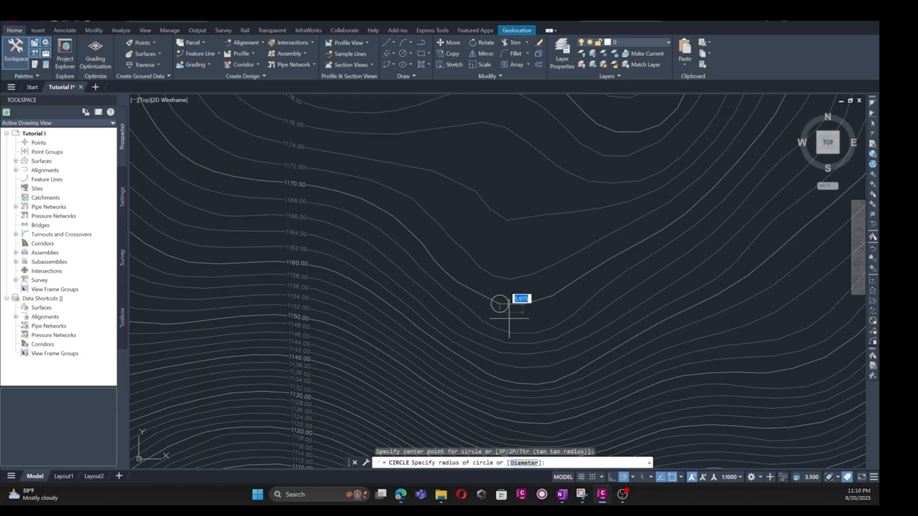
click(615, 390)
Examine the contour labels on the valley's southern slope to locate the 1170 contour opposite the circle.
scroll(436, 270, down, 6)
scroll(436, 270, down, 5)
middle_drag(443, 352, 381, 131)
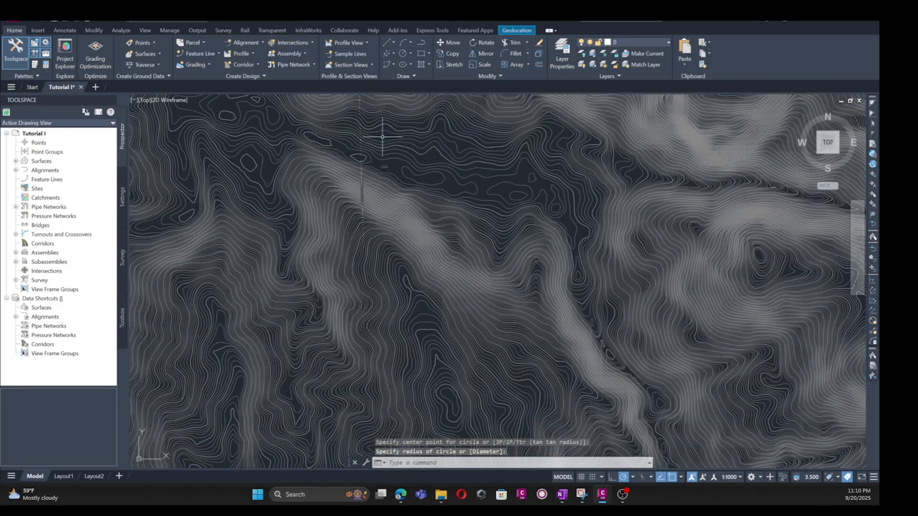
middle_drag(397, 199, 388, 260)
scroll(375, 293, up, 8)
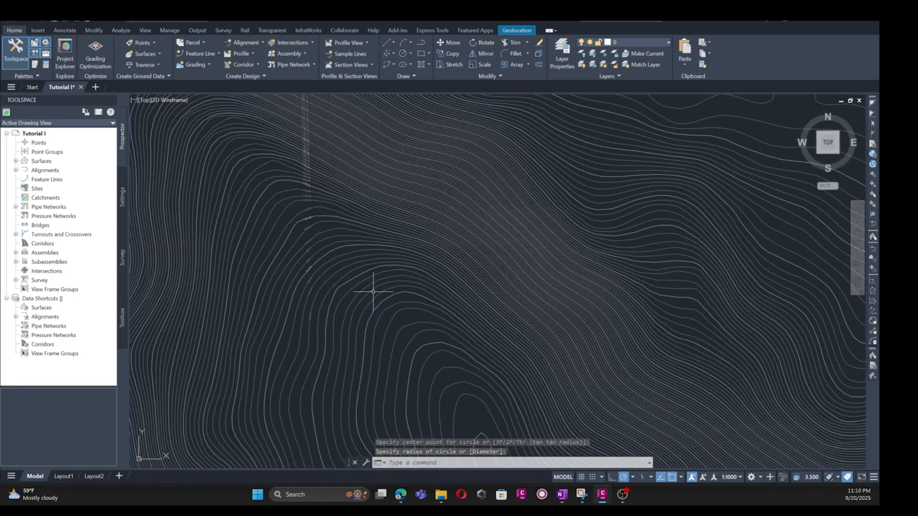
mouse_move(313, 256)
middle_down()
mouse_move(308, 346)
mouse_move(311, 339)
middle_up()
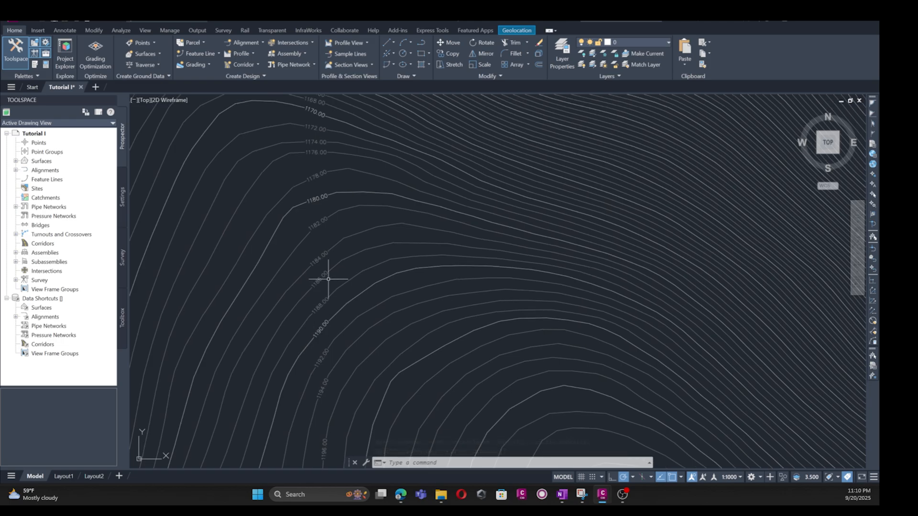
middle_drag(326, 183, 318, 296)
scroll(318, 296, up, 2)
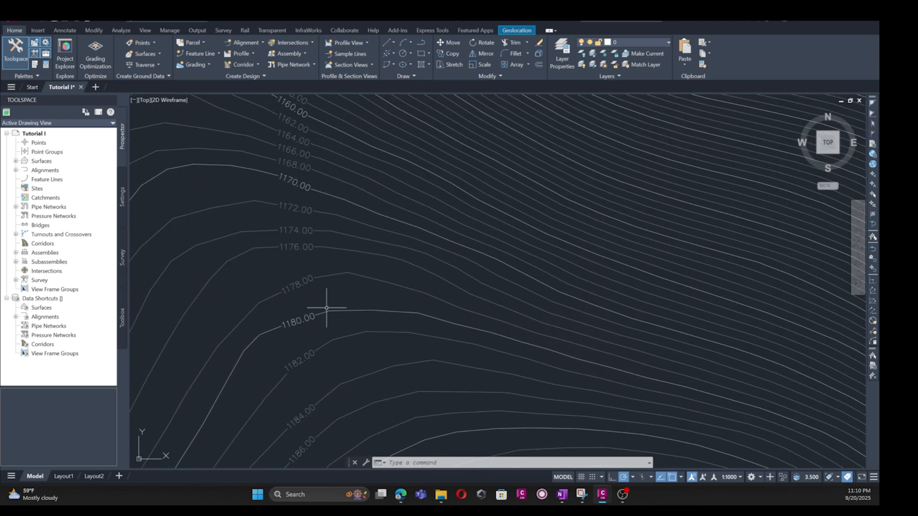
middle_drag(319, 241, 303, 352)
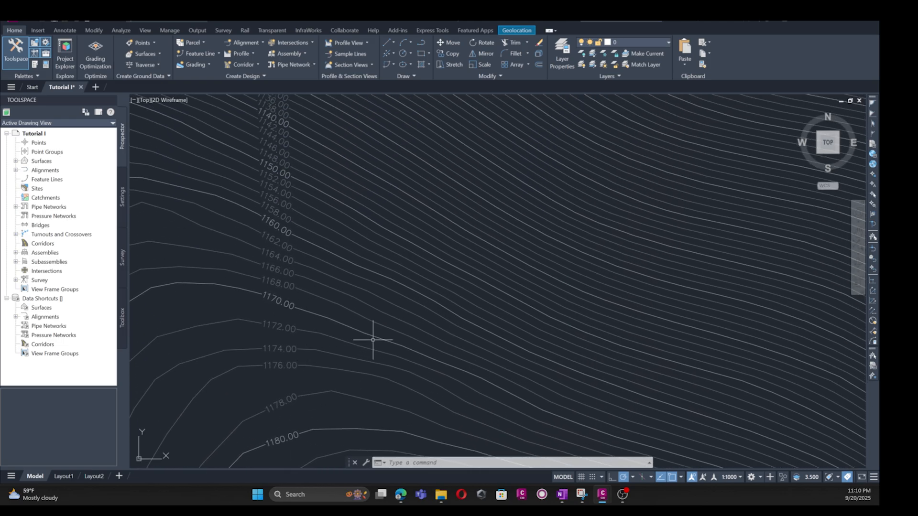
middle_drag(345, 325, 350, 287)
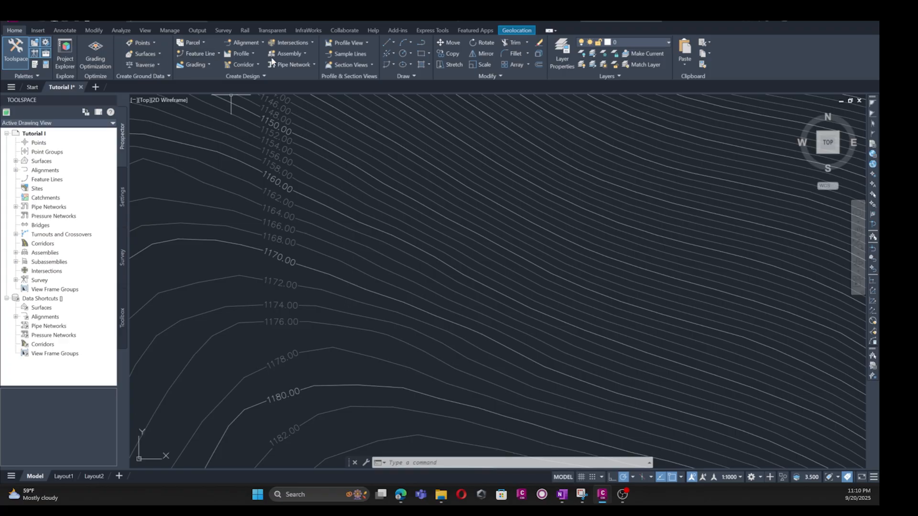
Draw a circle centred on the 1170 contour of the southern slope, just east of the contour labels.
click(403, 53)
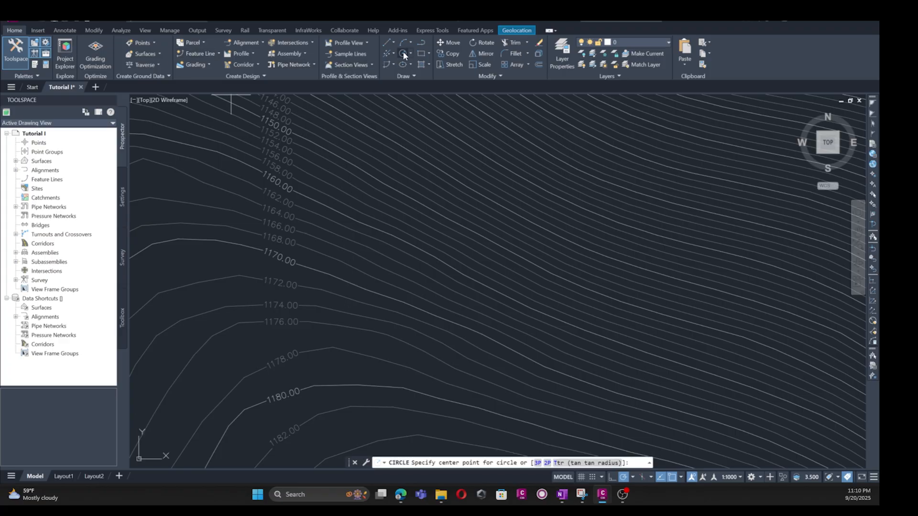
click(333, 274)
click(421, 329)
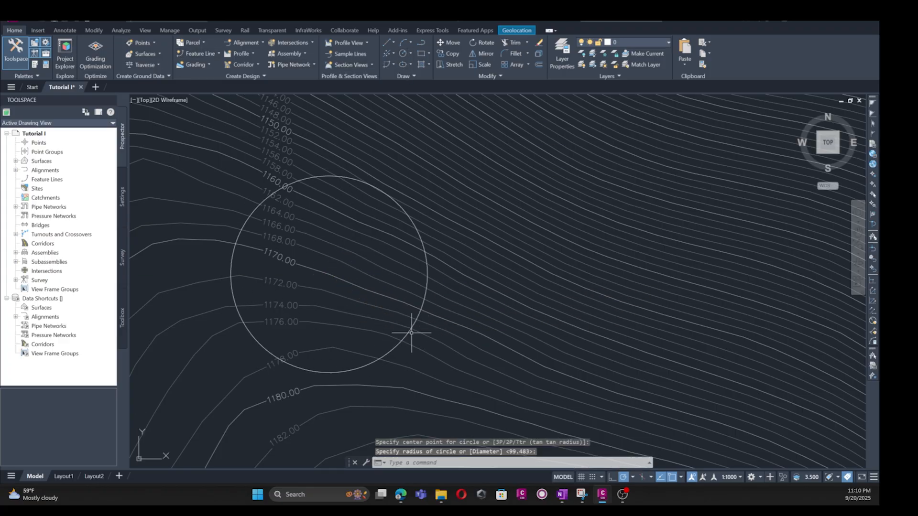
Enlarge the circle on the southern slope to about twice the size of the northern circle, keeping its centre in place.
scroll(388, 276, down, 5)
scroll(387, 276, down, 5)
middle_drag(401, 218, 274, 219)
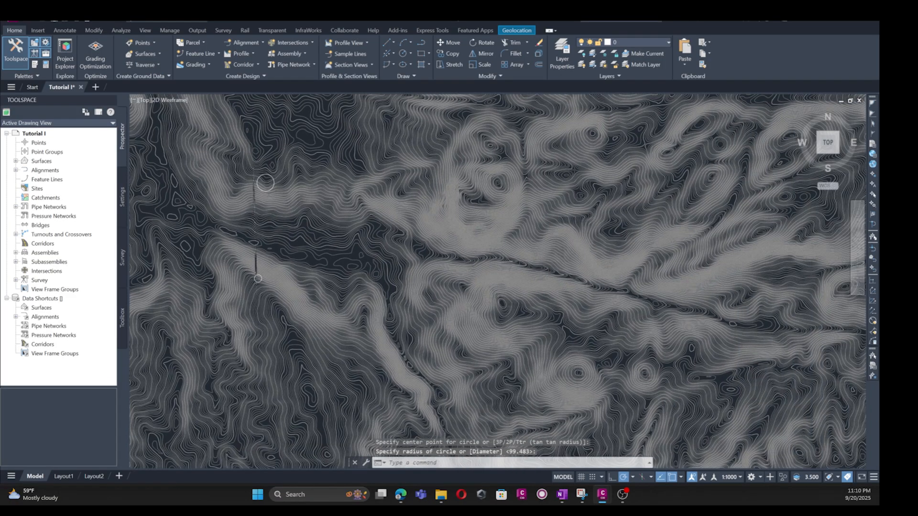
scroll(256, 252, up, 2)
scroll(256, 252, up, 3)
click(271, 349)
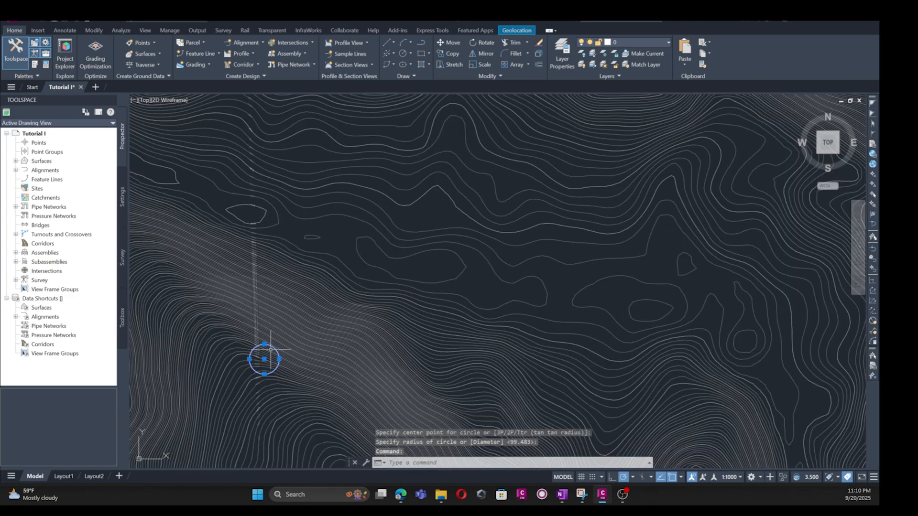
click(279, 359)
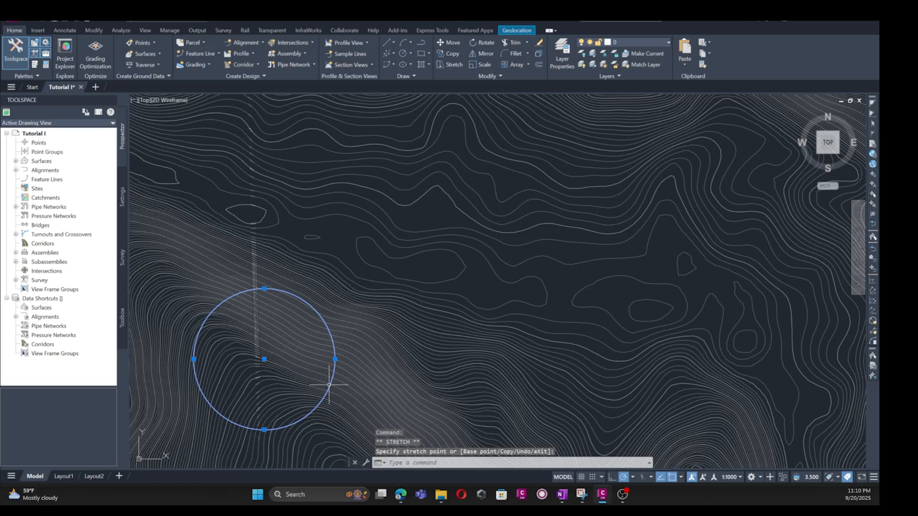
Stretch the southern end of the contour label line westward, clear of the circle on the southern slope.
scroll(386, 248, down, 5)
scroll(387, 251, up, 4)
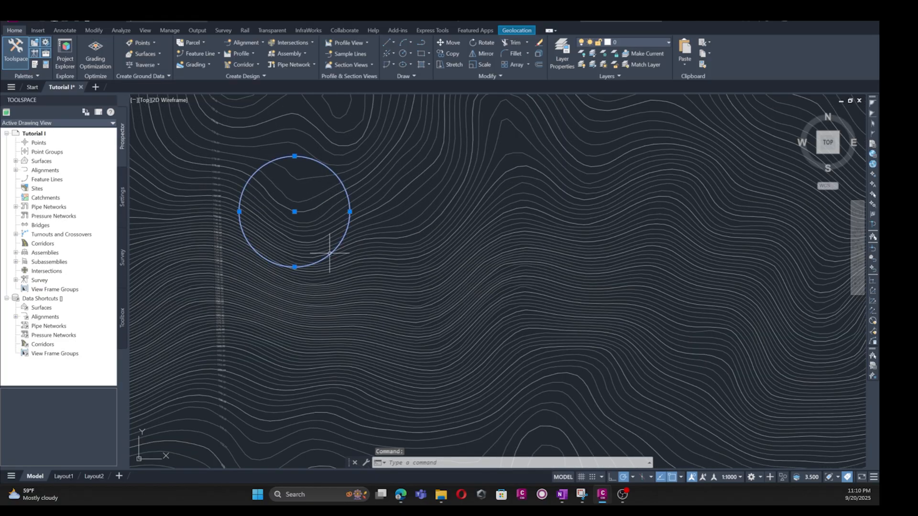
scroll(329, 254, down, 7)
middle_drag(332, 307, 319, 210)
scroll(295, 303, up, 6)
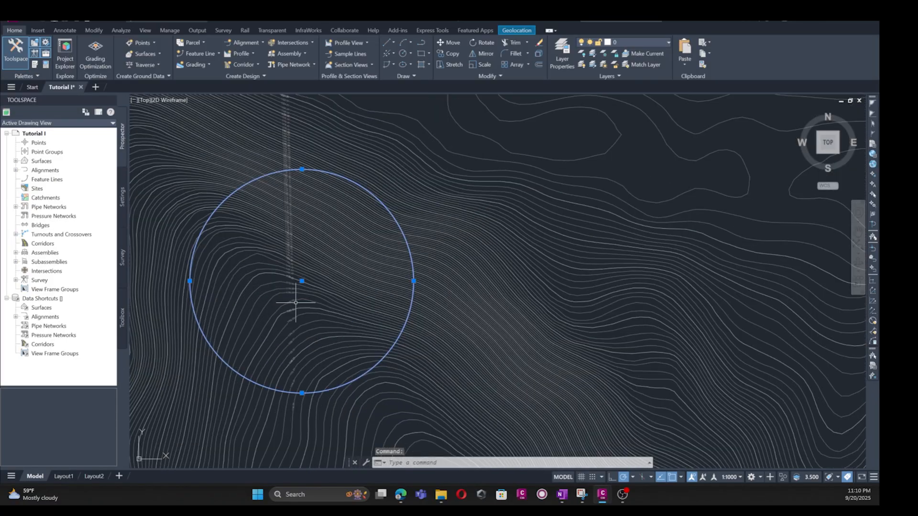
click(288, 271)
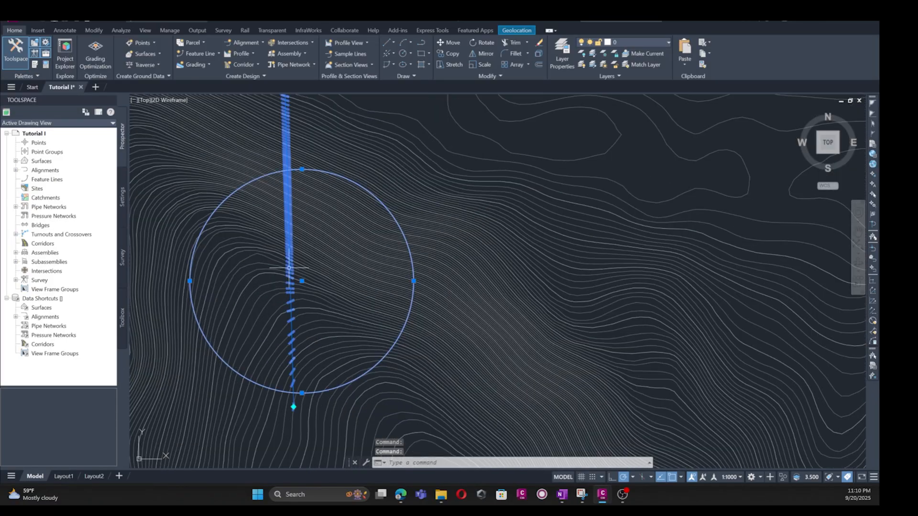
click(293, 407)
click(168, 416)
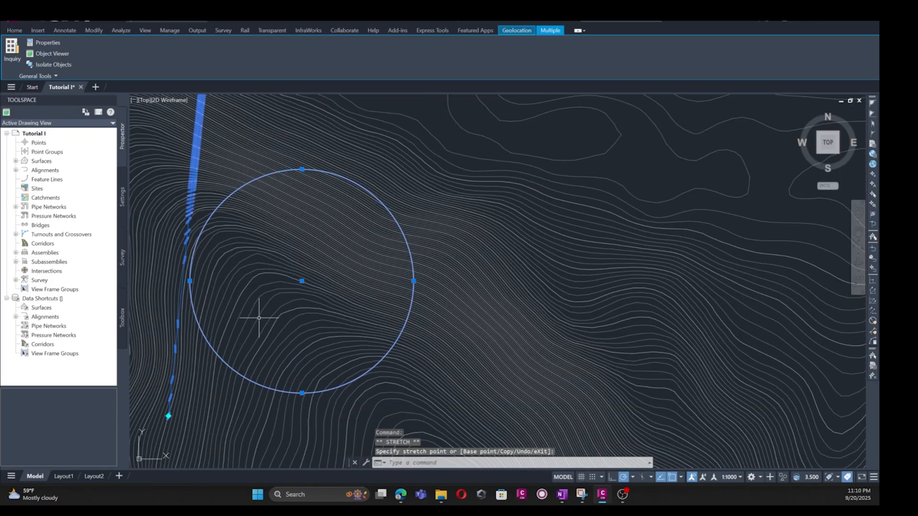
Examine the valley between the two circles and the shifted contour label line, then clear the selection.
mouse_move(259, 317)
middle_down()
mouse_move(329, 350)
mouse_move(250, 272)
middle_up()
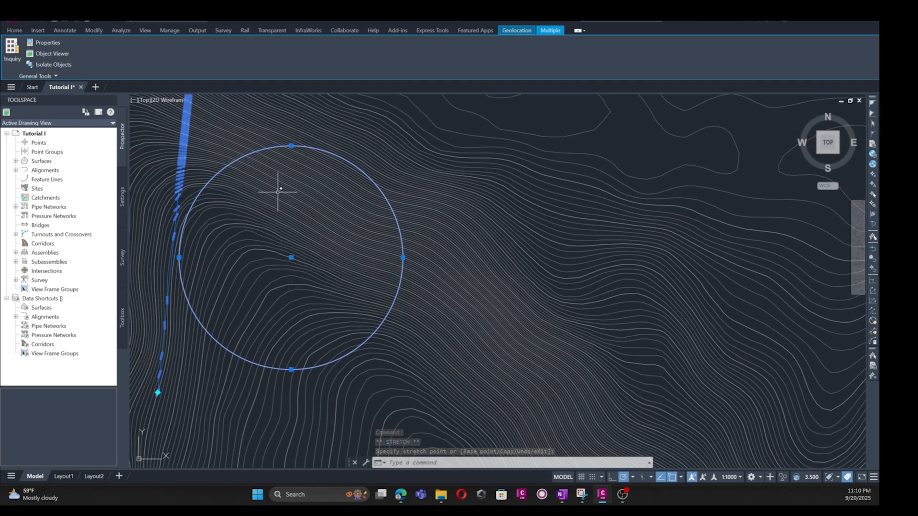
mouse_move(299, 231)
middle_down()
mouse_move(313, 274)
mouse_move(256, 282)
mouse_move(275, 336)
middle_up()
scroll(312, 273, down, 2)
scroll(263, 321, down, 2)
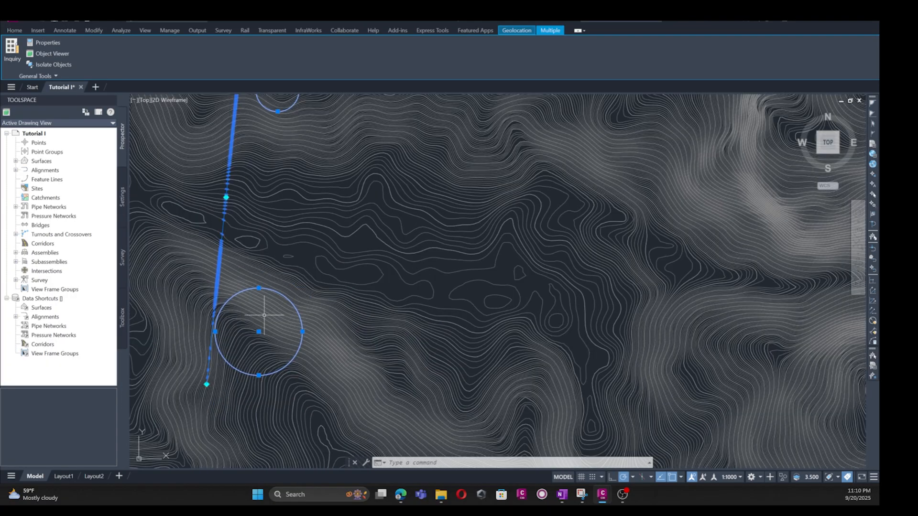
middle_drag(260, 242, 242, 264)
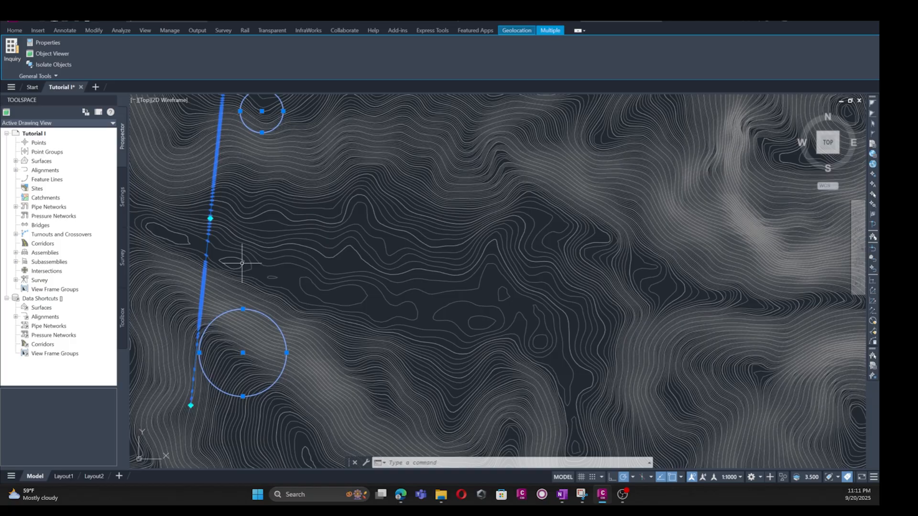
scroll(229, 346, up, 5)
mouse_move(228, 346)
middle_down()
mouse_move(349, 256)
mouse_move(340, 300)
middle_up()
scroll(341, 293, down, 5)
middle_drag(340, 262, 308, 308)
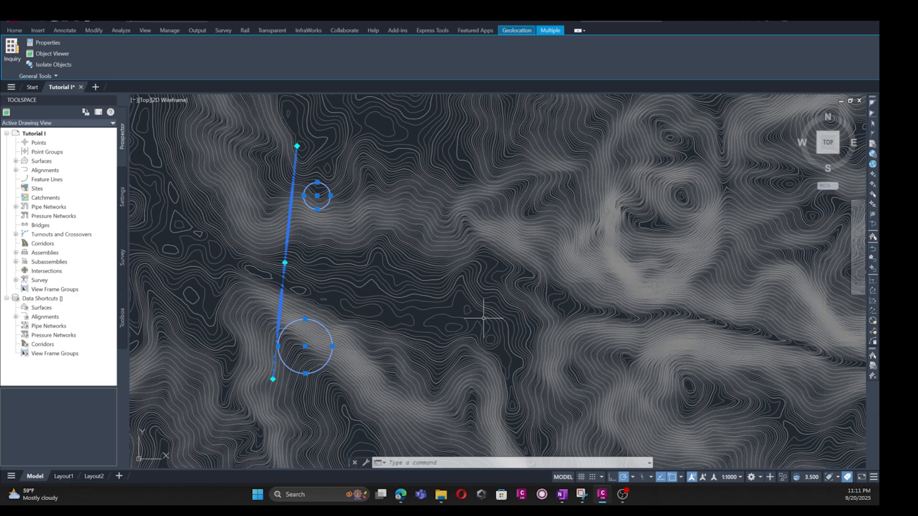
middle_drag(330, 301, 322, 249)
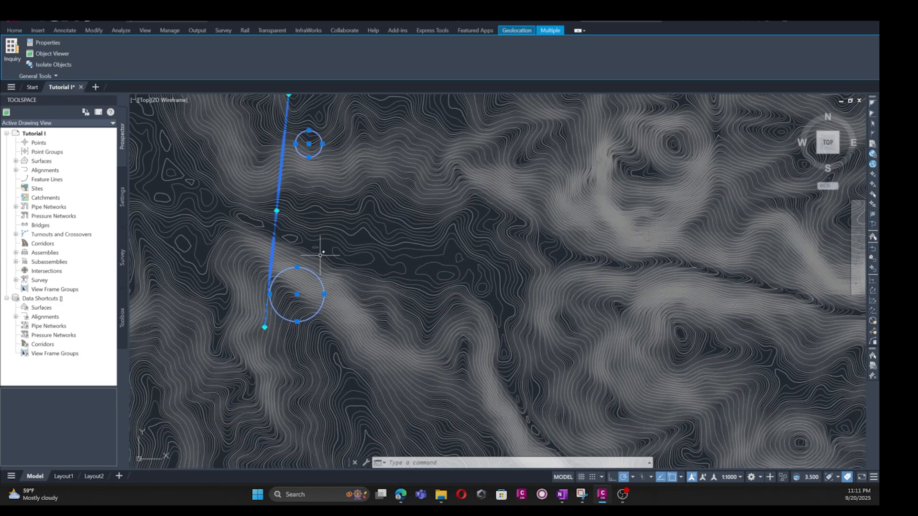
key(Escape)
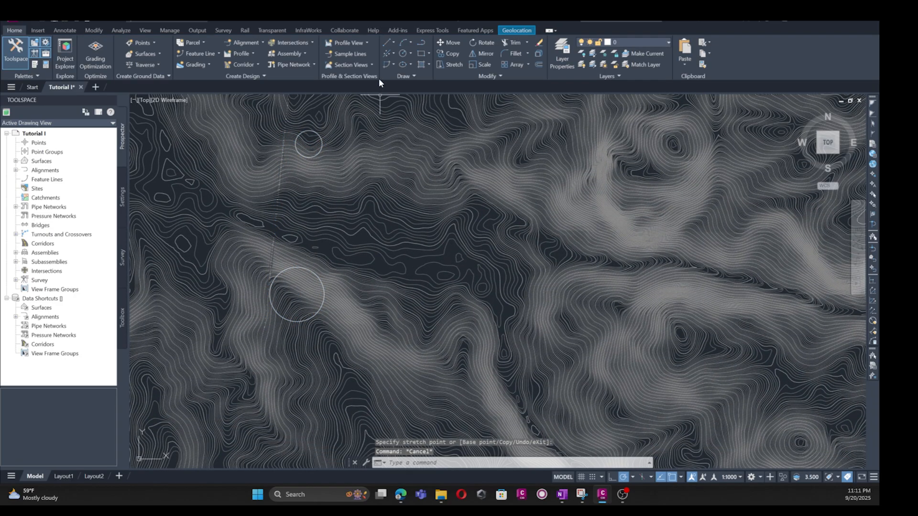
Draw a straight polyline across the valley from the southern circle's centre to the northern circle's centre.
click(423, 47)
scroll(290, 303, up, 4)
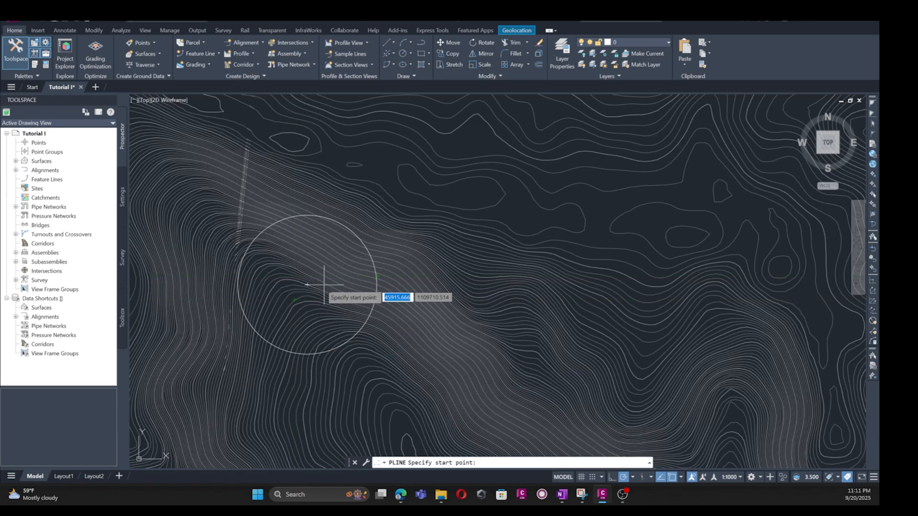
scroll(308, 286, up, 4)
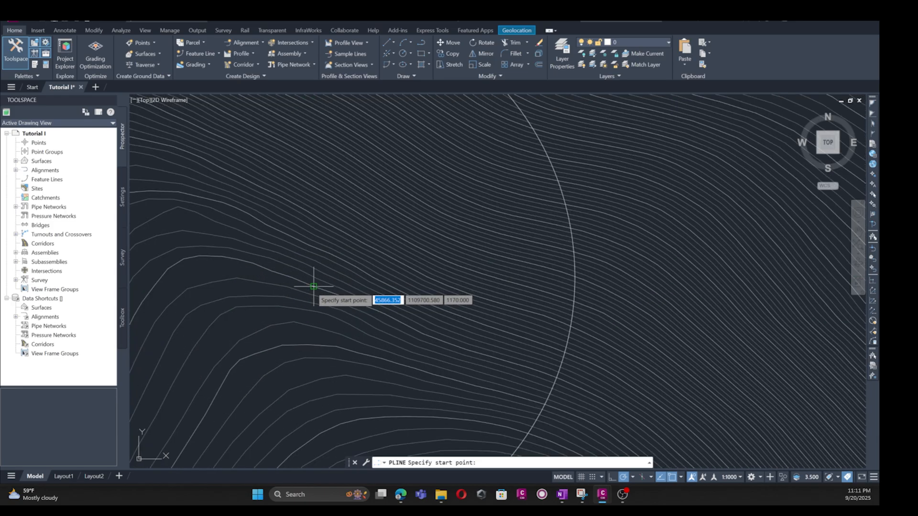
click(292, 277)
scroll(296, 286, down, 5)
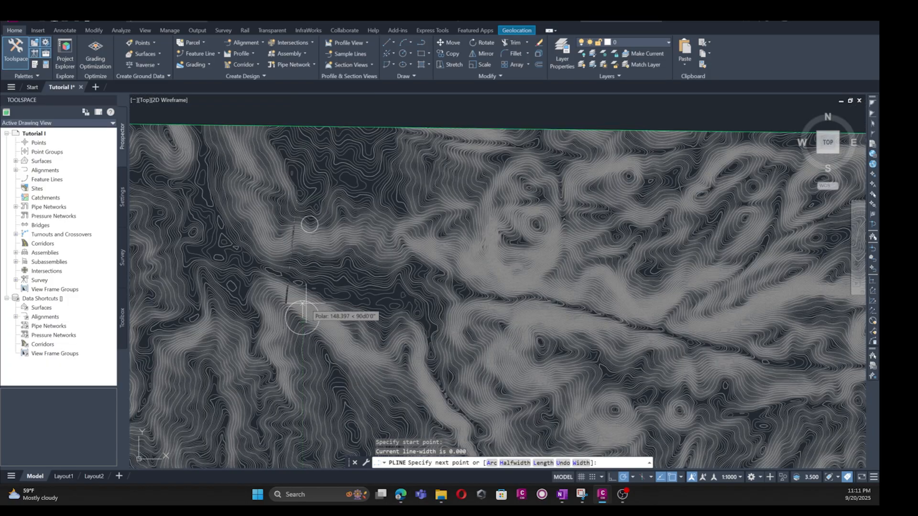
scroll(302, 306, up, 5)
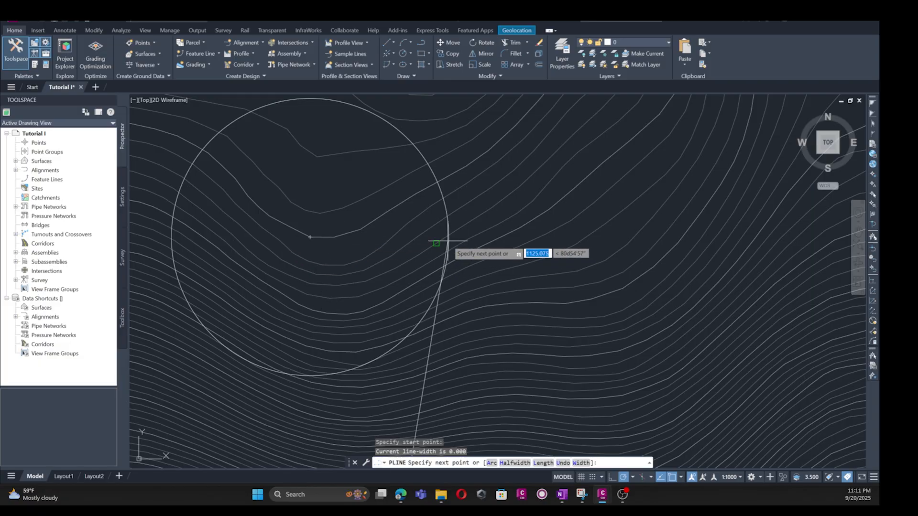
click(310, 237)
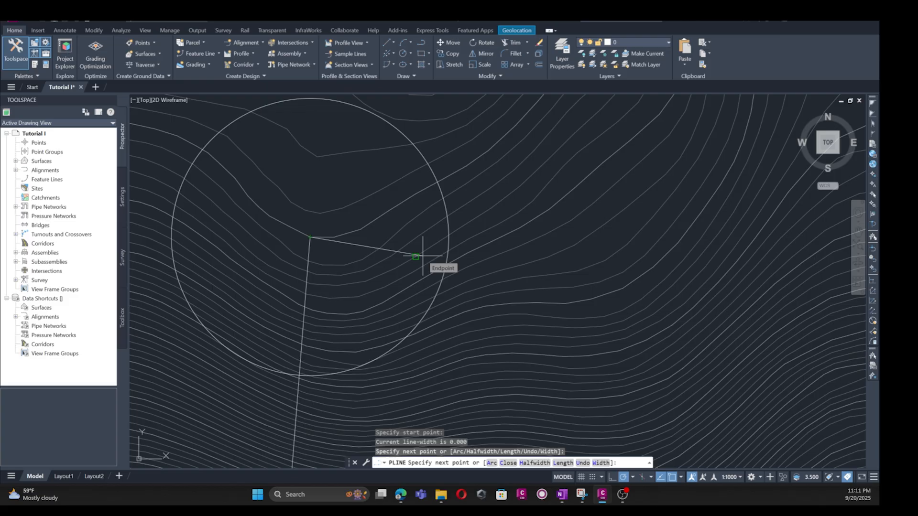
key(Return)
Start an alignment from the polyline joining the two circles and reverse its direction.
scroll(363, 228, down, 6)
scroll(362, 227, down, 5)
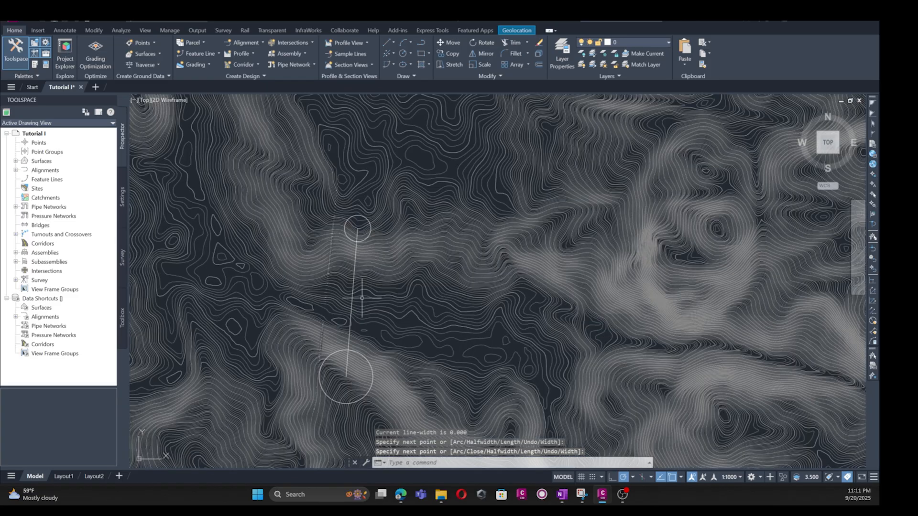
middle_drag(358, 305, 330, 211)
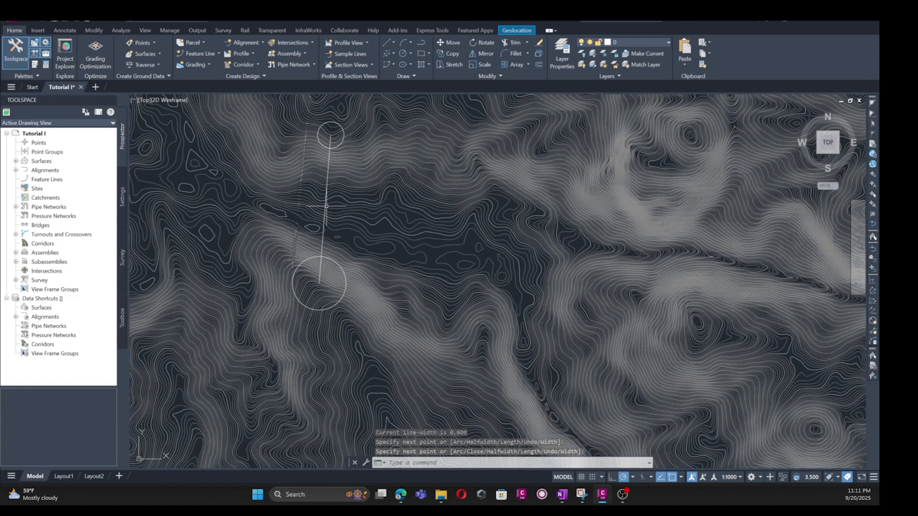
click(324, 211)
key(Escape)
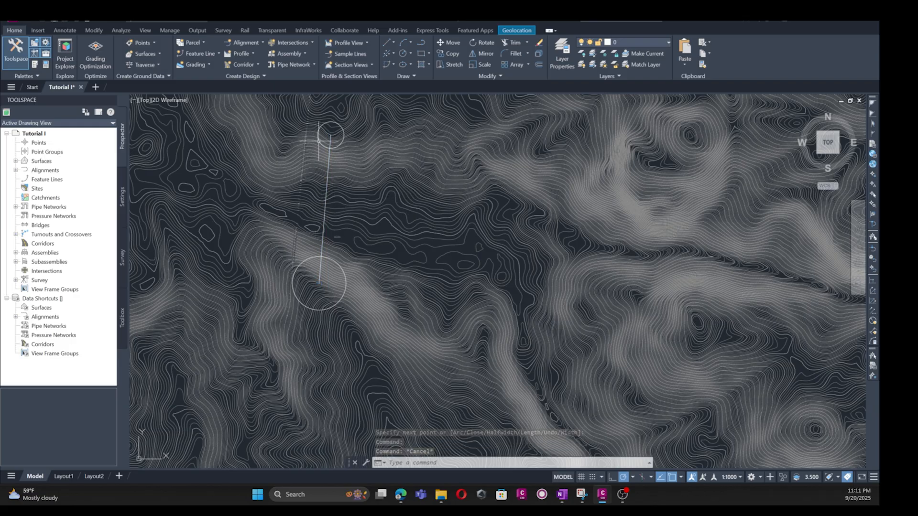
click(260, 42)
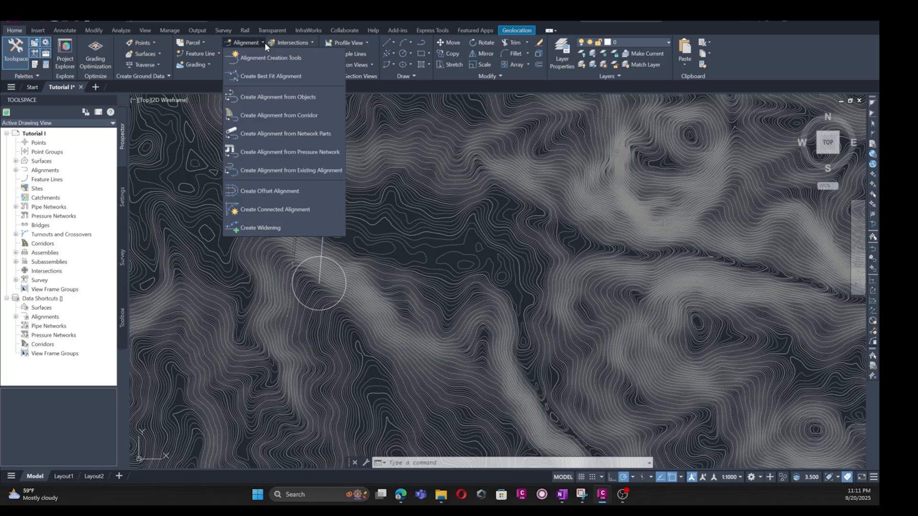
click(255, 96)
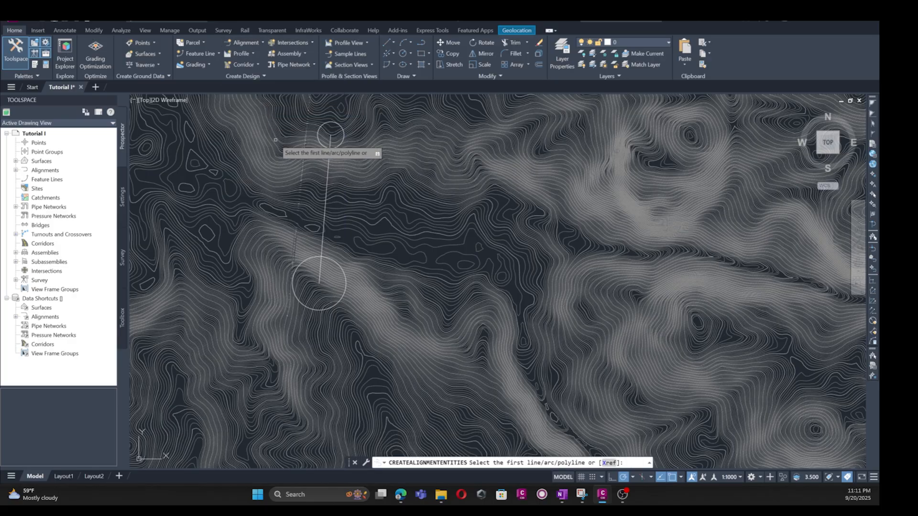
click(322, 210)
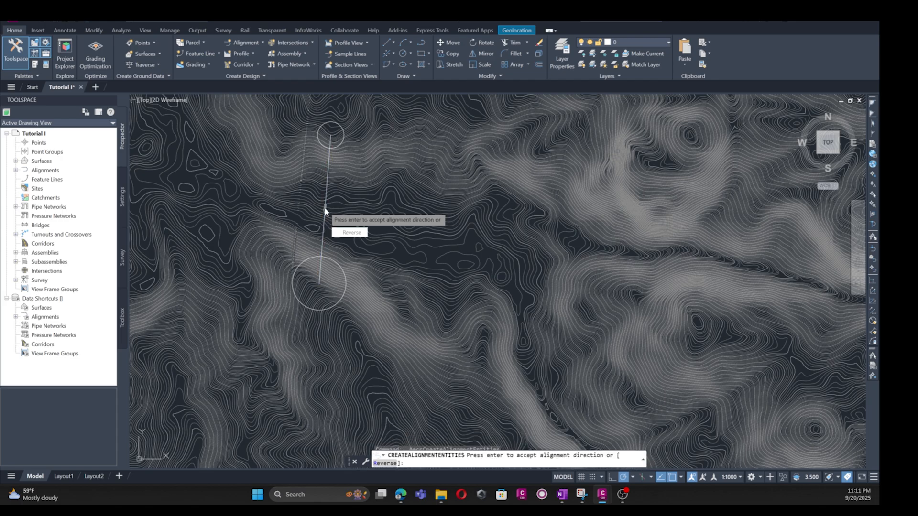
click(347, 233)
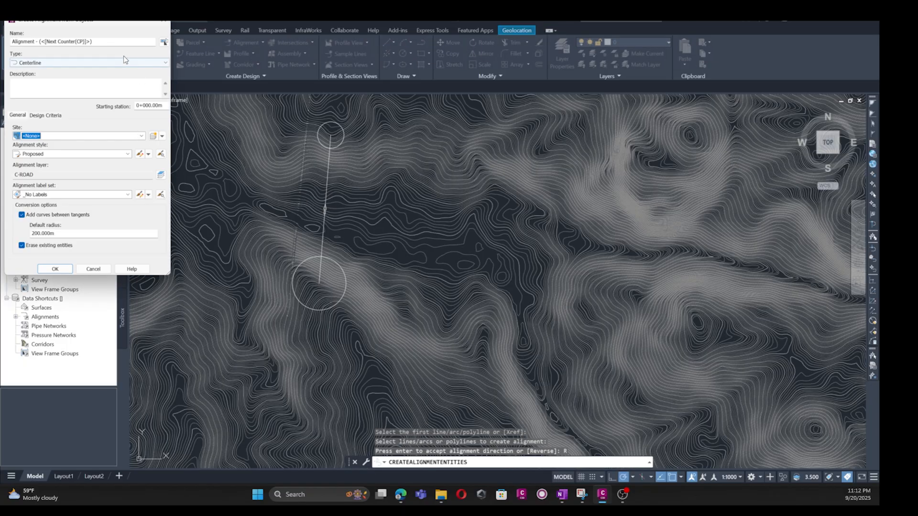
Name the alignment Dam, apply the Major and Minor only label set, and create it.
click(114, 44)
drag(109, 45, 1, 32)
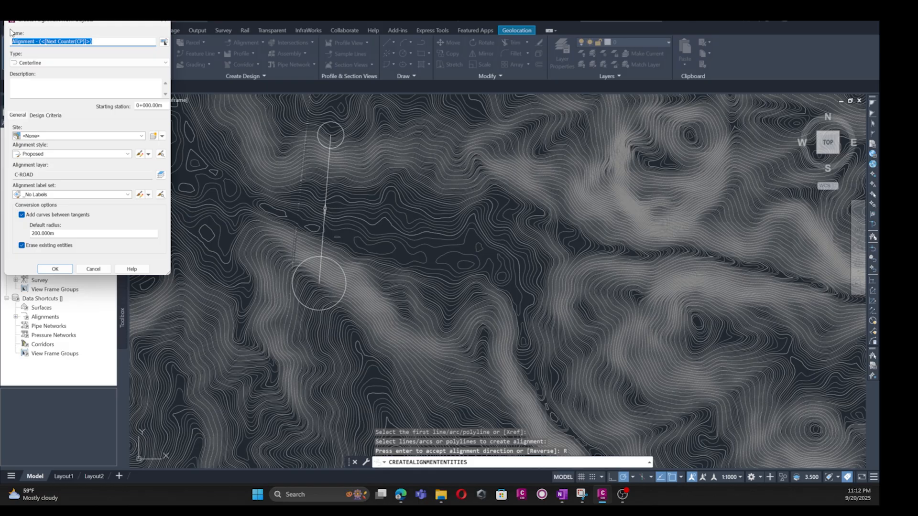
text(Da)
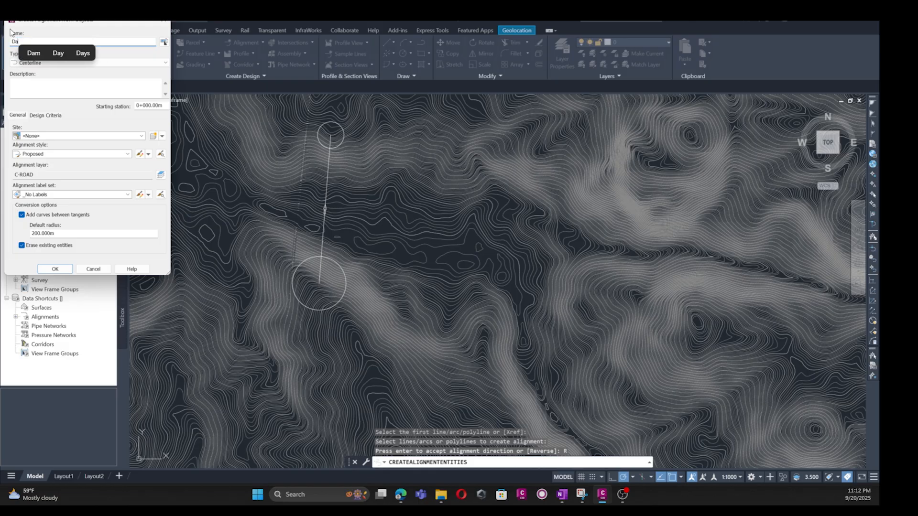
text(m)
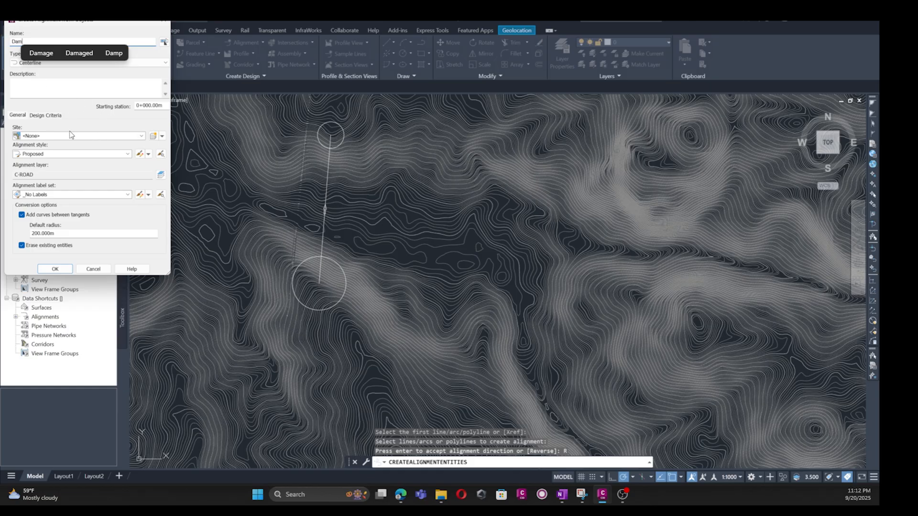
click(67, 195)
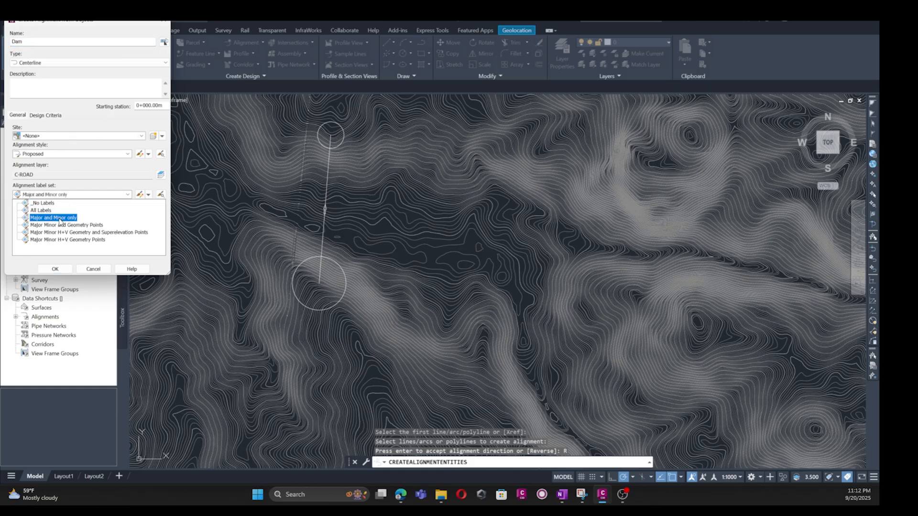
click(59, 218)
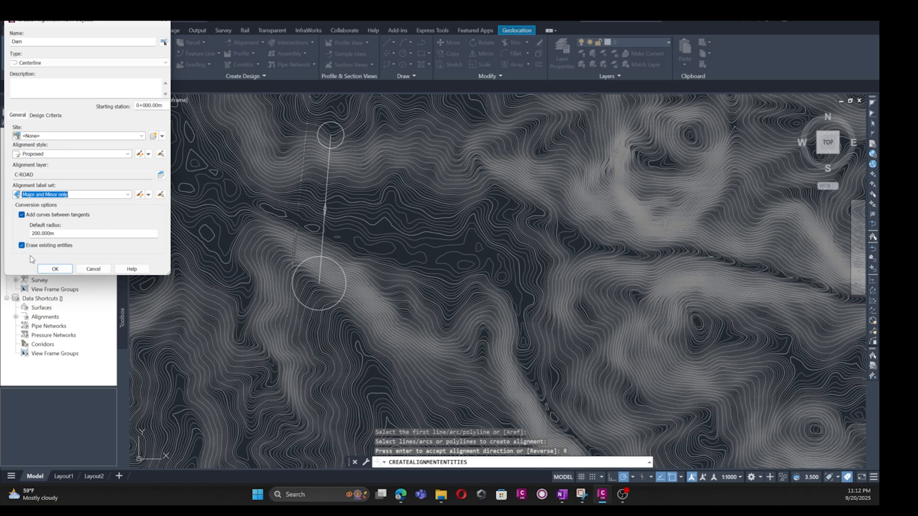
click(49, 269)
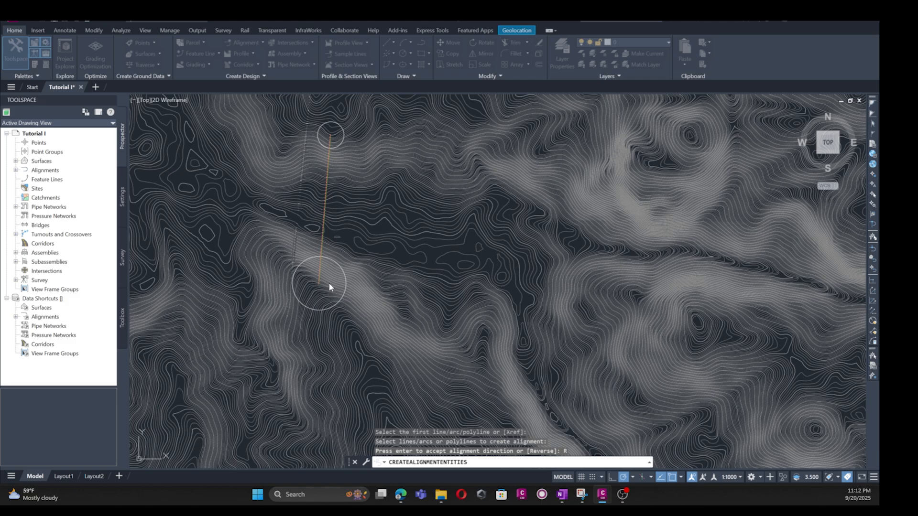
click(332, 239)
scroll(331, 237, down, 2)
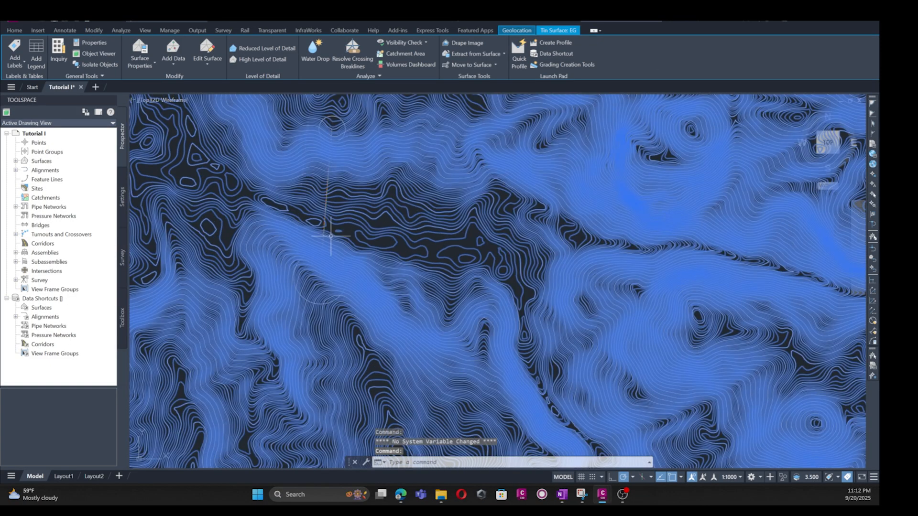
click(333, 227)
key(Escape)
key(Escape)
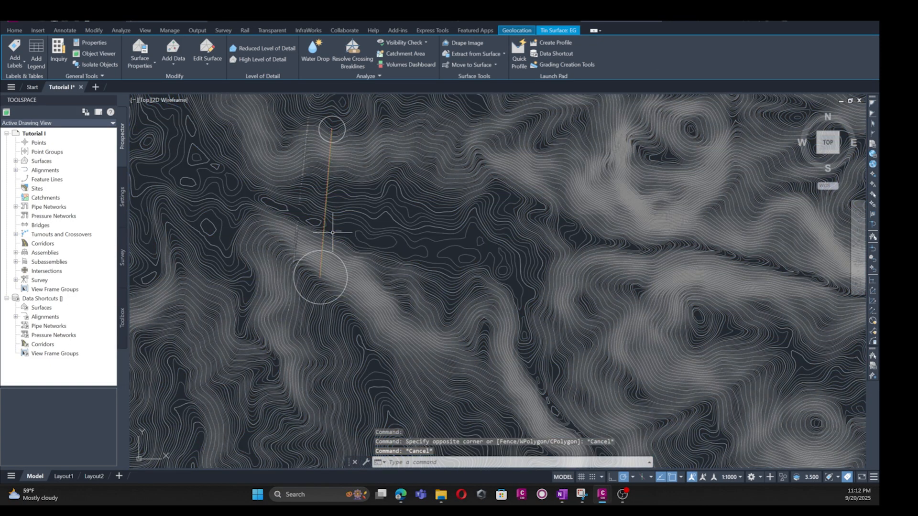
Examine the Dam alignment's station labels from the southern circle up to its northern end.
scroll(320, 265, up, 5)
scroll(321, 261, up, 6)
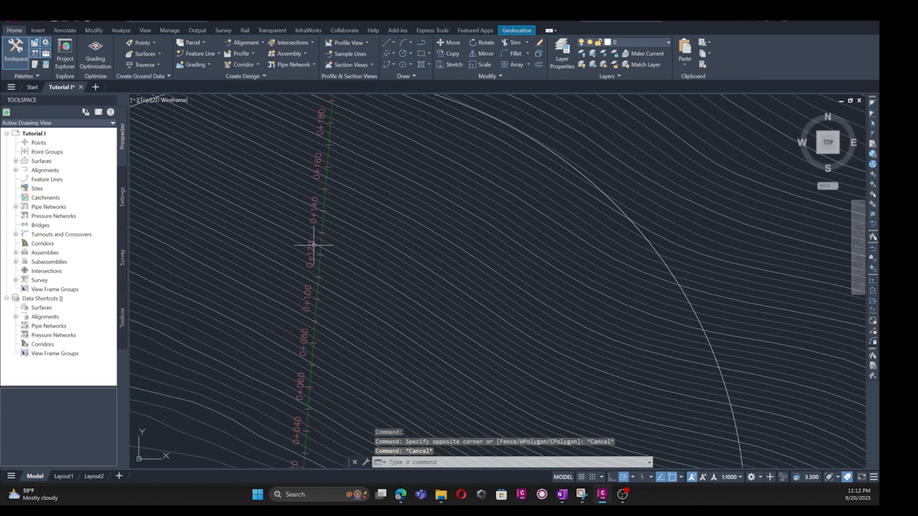
middle_drag(329, 270, 283, 419)
middle_drag(373, 175, 328, 402)
scroll(328, 402, down, 6)
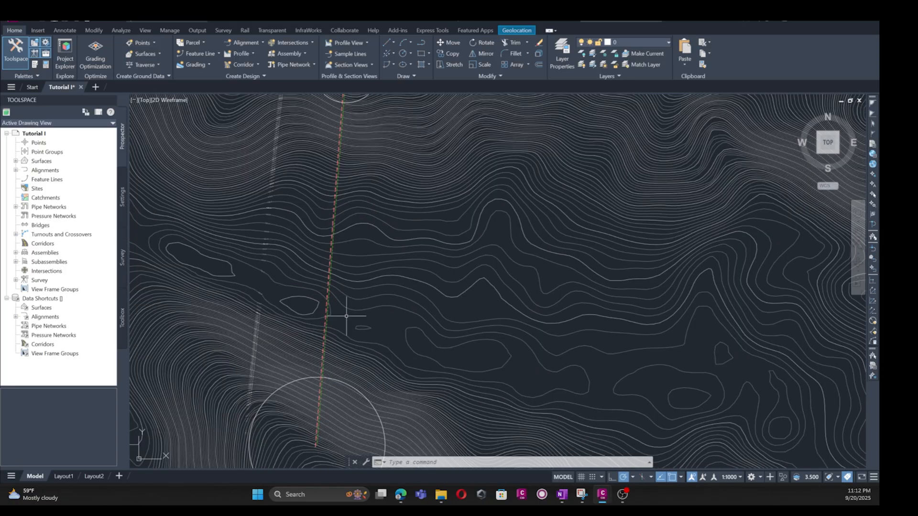
scroll(347, 317, down, 2)
middle_drag(348, 316, 310, 459)
scroll(307, 263, up, 6)
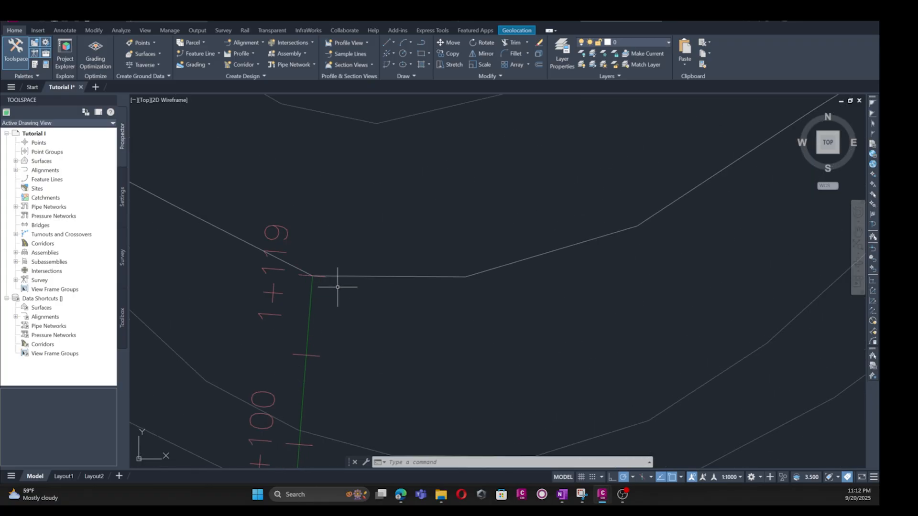
scroll(337, 287, down, 5)
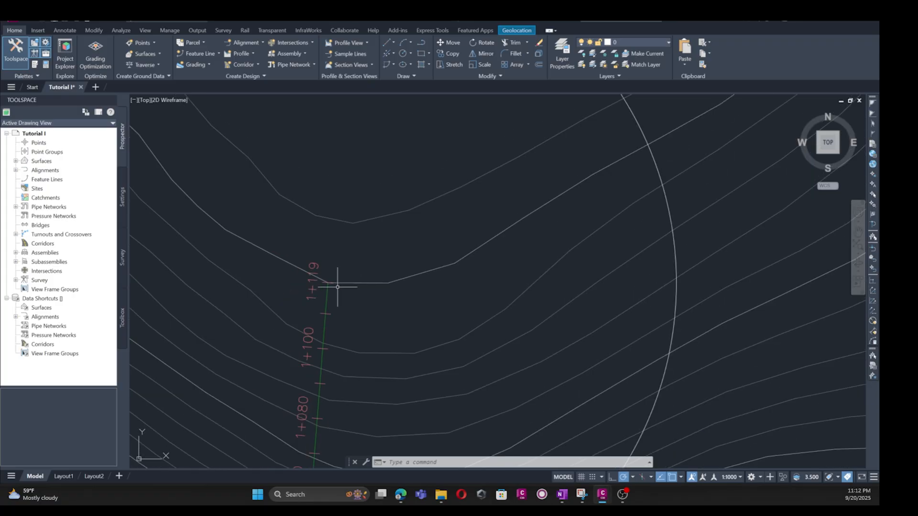
scroll(337, 287, down, 4)
middle_drag(344, 328, 324, 194)
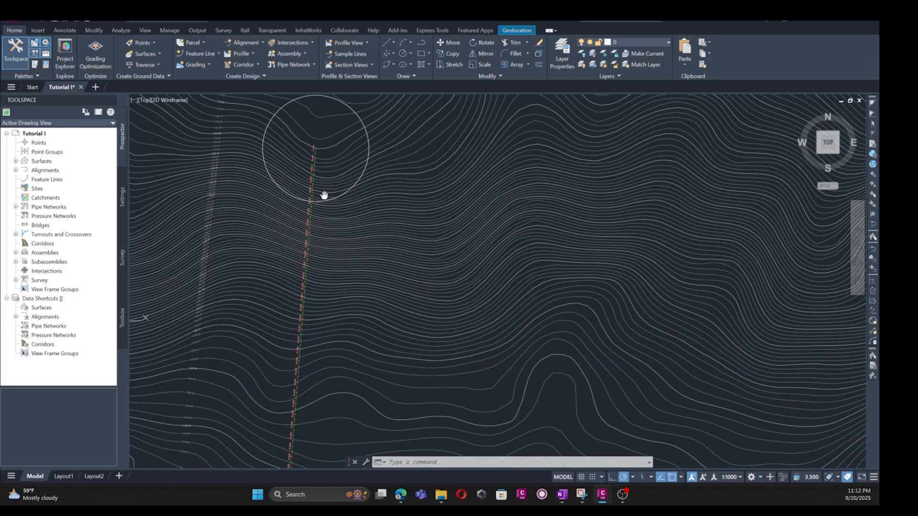
scroll(324, 195, down, 3)
scroll(321, 182, up, 6)
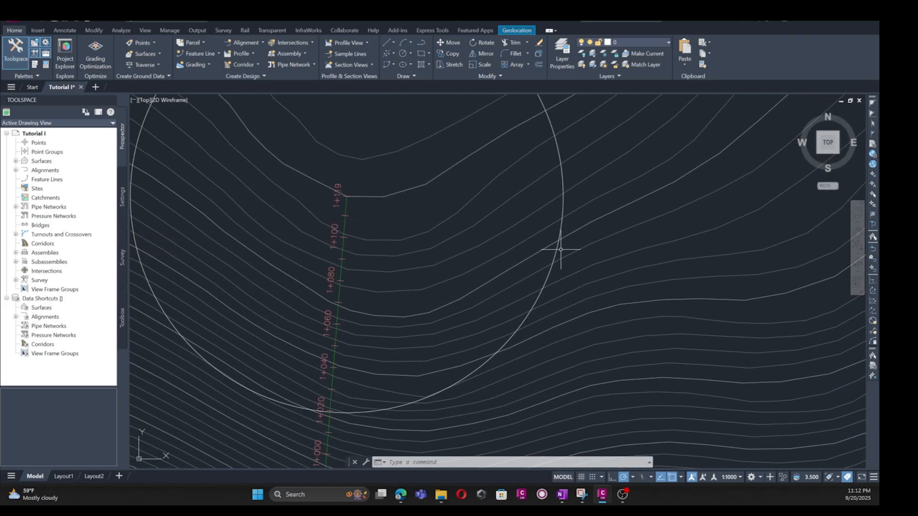
Move the northern circle's centre east to the neighbouring vertex of the contour at the alignment's end.
click(558, 246)
click(347, 196)
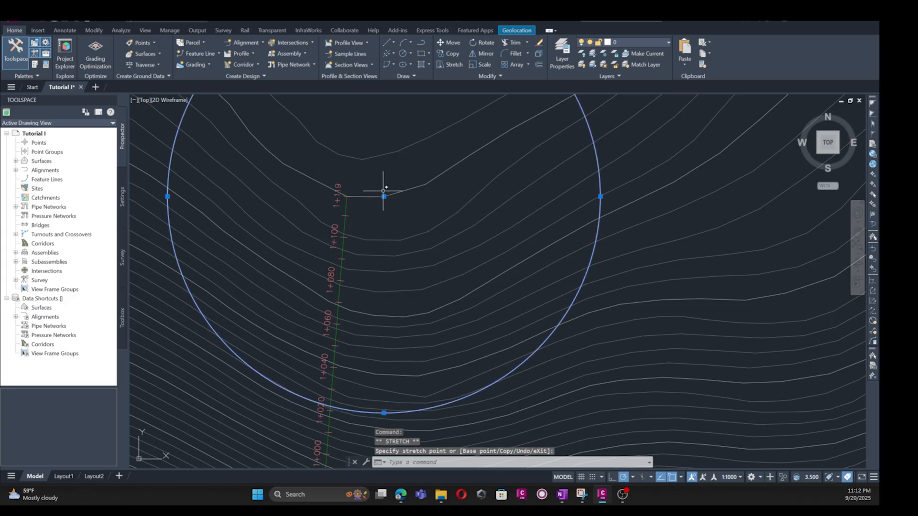
scroll(384, 191, down, 6)
scroll(383, 192, down, 4)
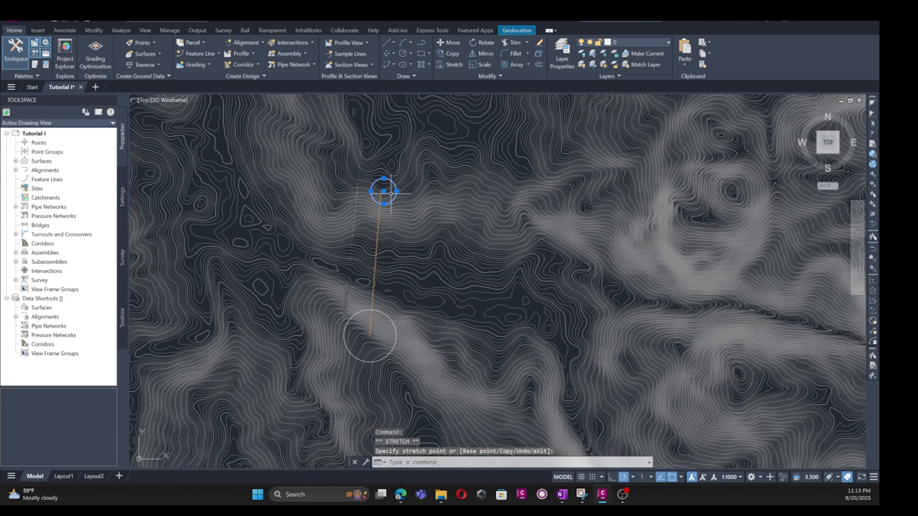
scroll(384, 192, up, 9)
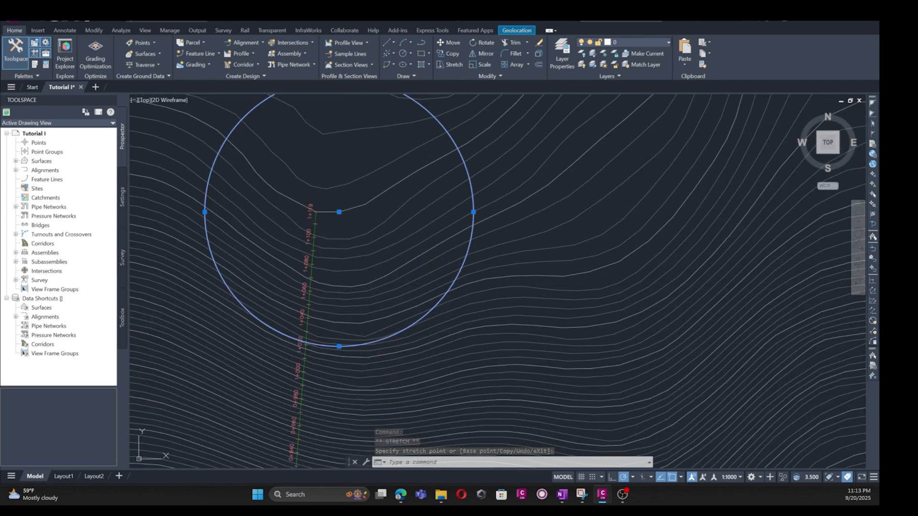
Stretch the Dam alignment's northern end to the northern circle's centre and clear the selection.
click(339, 212)
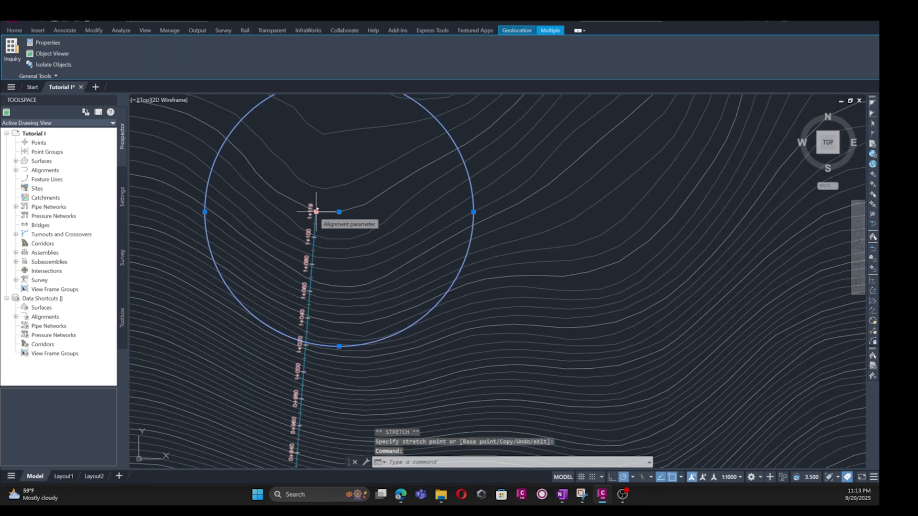
key(Escape)
click(316, 211)
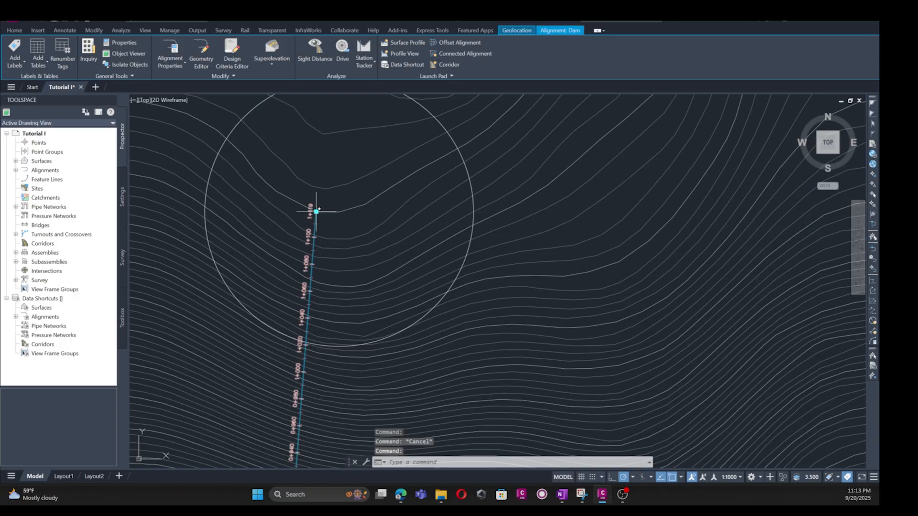
click(310, 212)
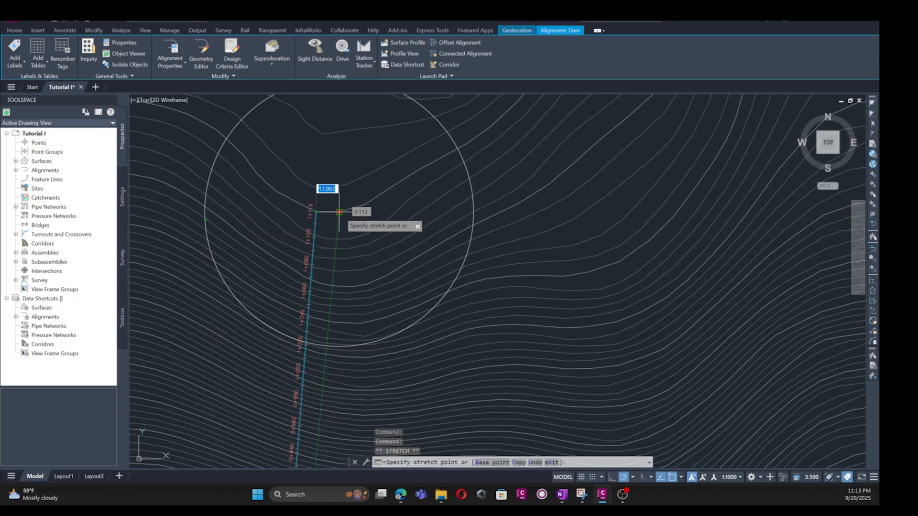
click(339, 210)
scroll(392, 187, down, 6)
scroll(388, 188, up, 6)
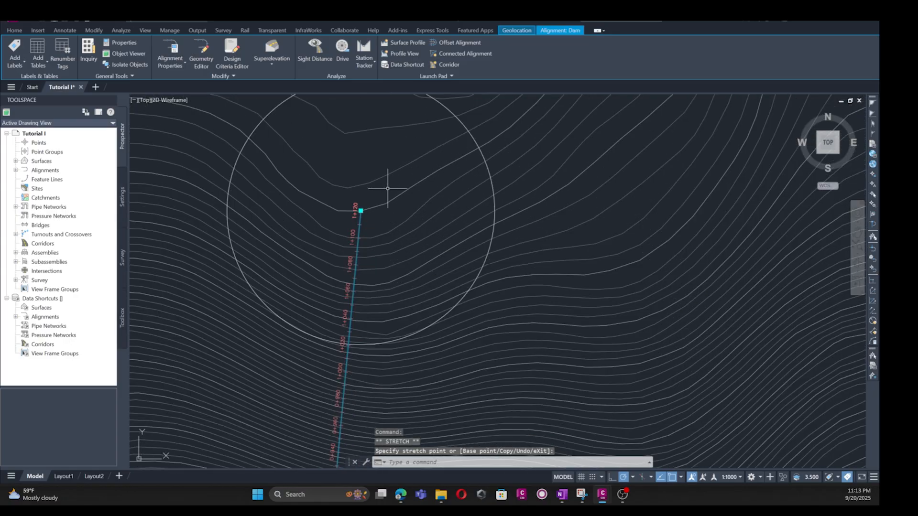
scroll(388, 188, down, 8)
mouse_move(402, 269)
middle_down()
mouse_move(297, 246)
mouse_move(287, 228)
mouse_move(278, 266)
middle_up()
key(Escape)
key(Escape)
Create a surface profile from EG along the Dam alignment and start drawing it in a profile view.
scroll(273, 211, up, 6)
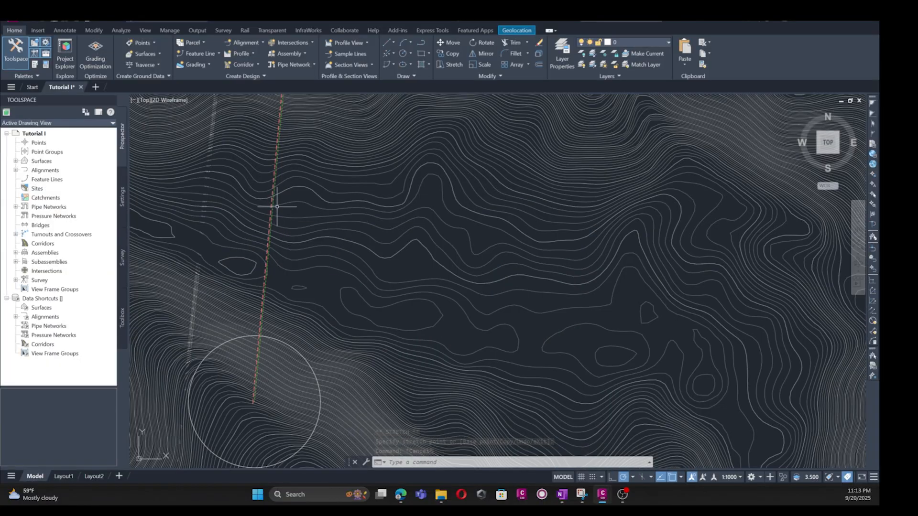
scroll(277, 206, down, 3)
scroll(276, 206, down, 4)
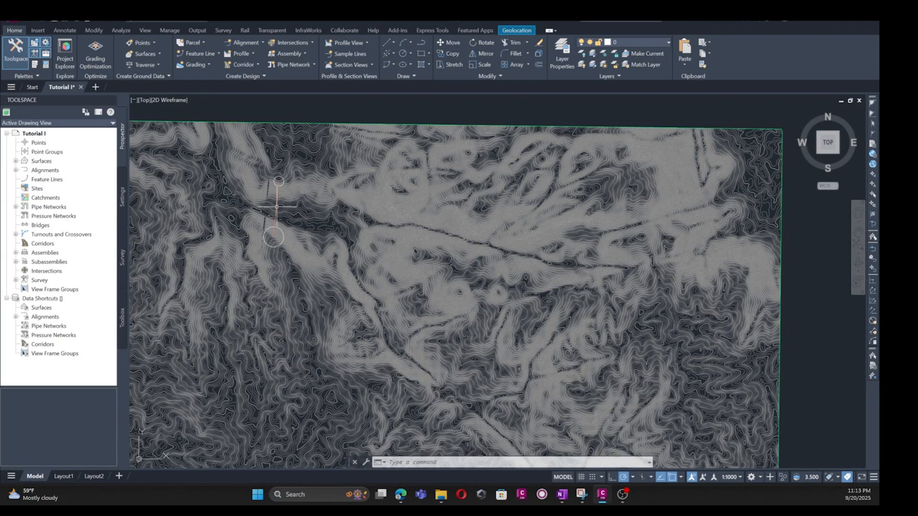
middle_drag(275, 206, 219, 213)
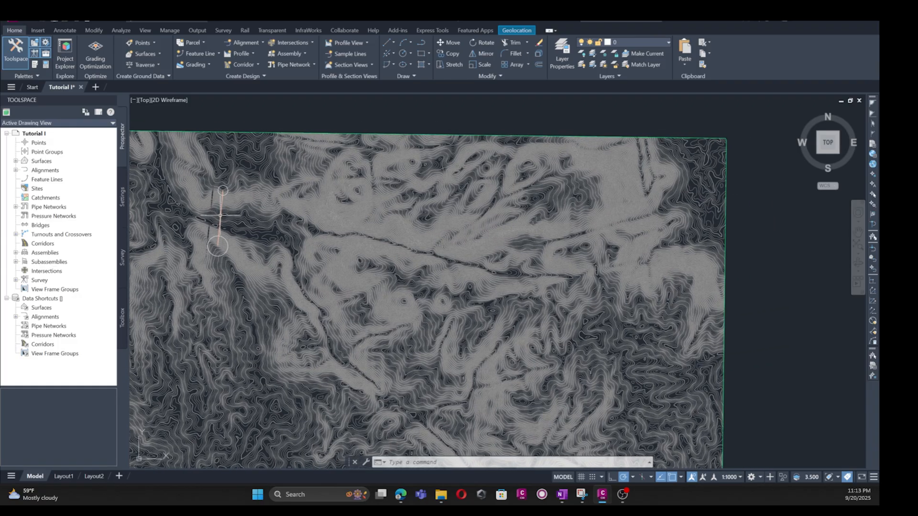
scroll(220, 214, up, 4)
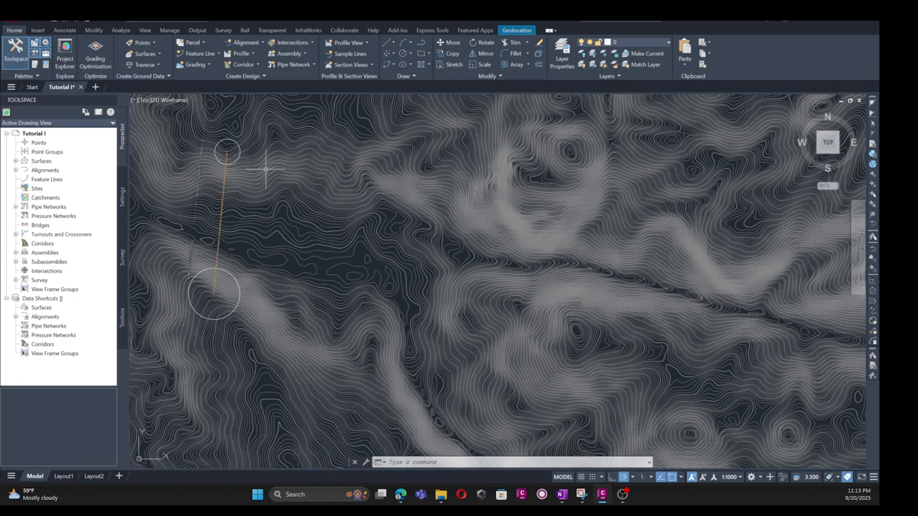
click(253, 50)
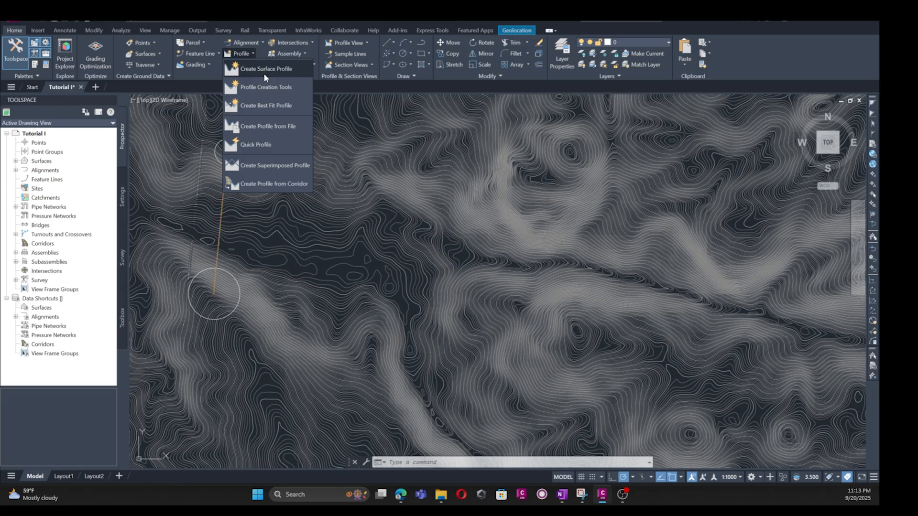
click(263, 73)
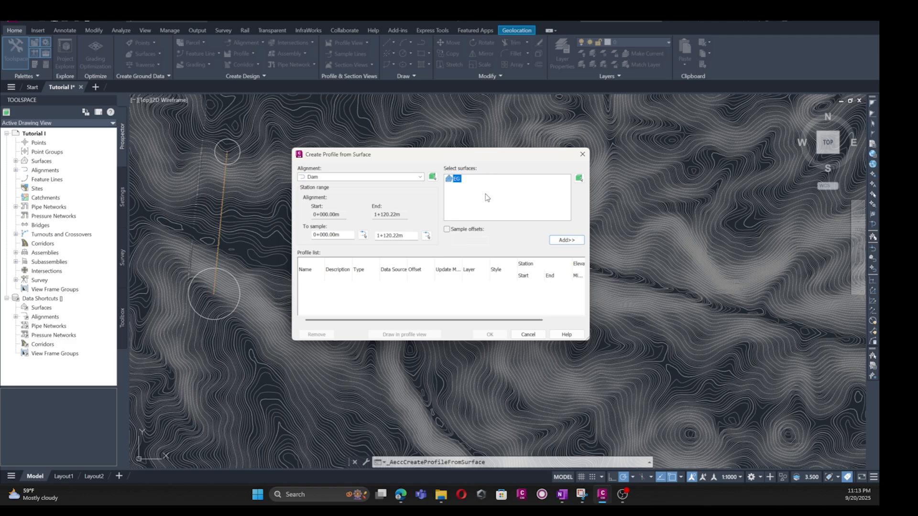
click(567, 240)
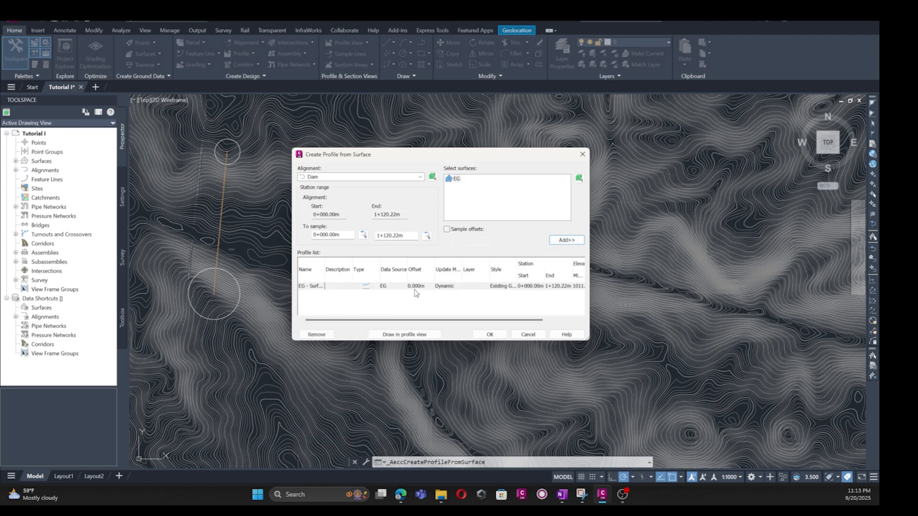
click(410, 335)
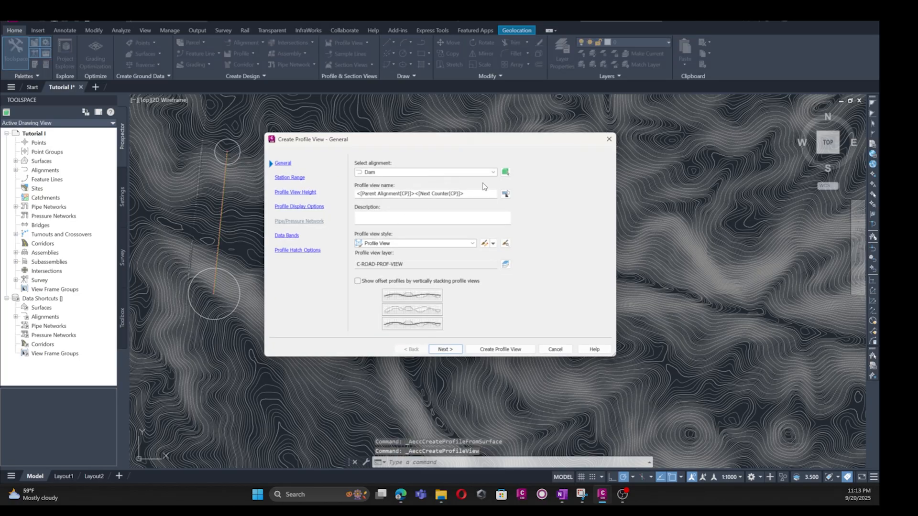
Name the profile view Dam Location, keeping the Profile View style, and continue to the station range.
drag(471, 196, 348, 195)
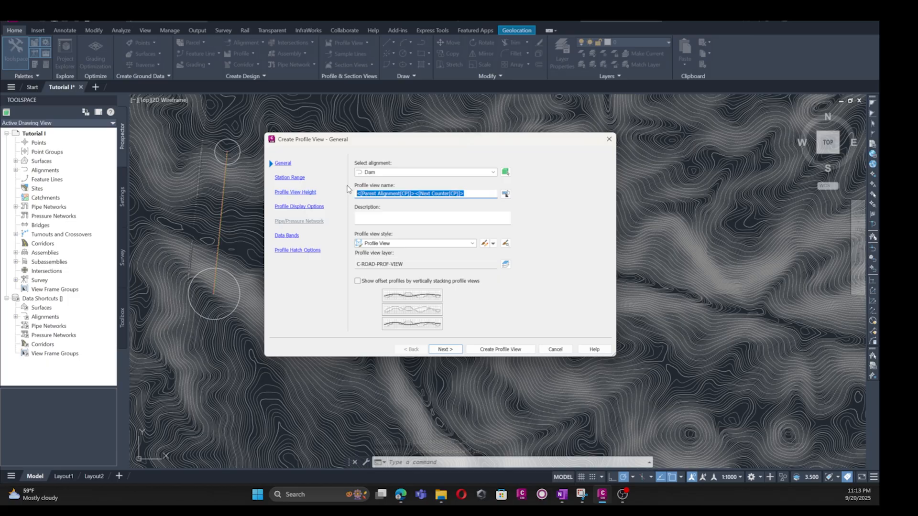
text(Dam)
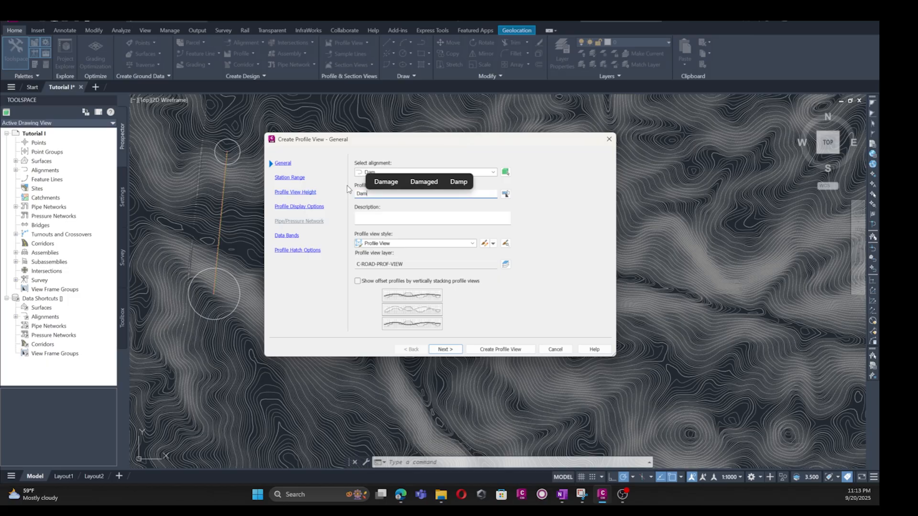
text( L)
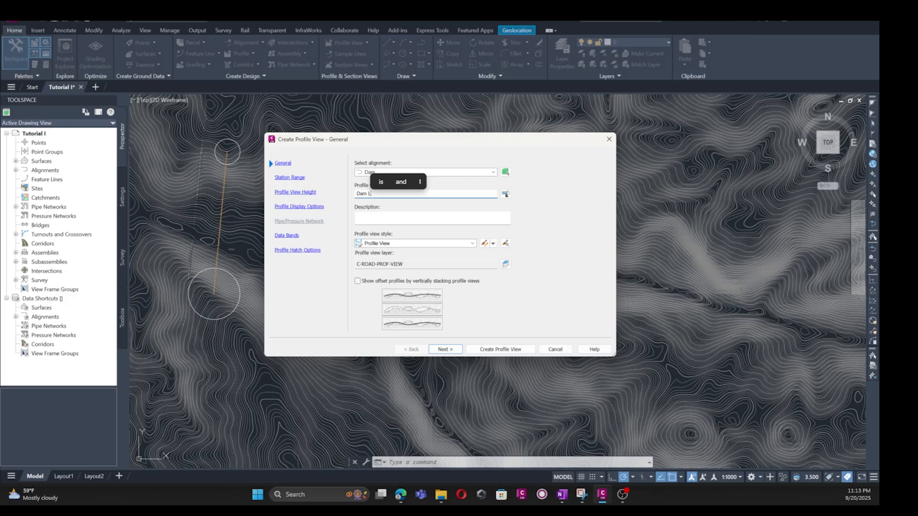
text(ocation)
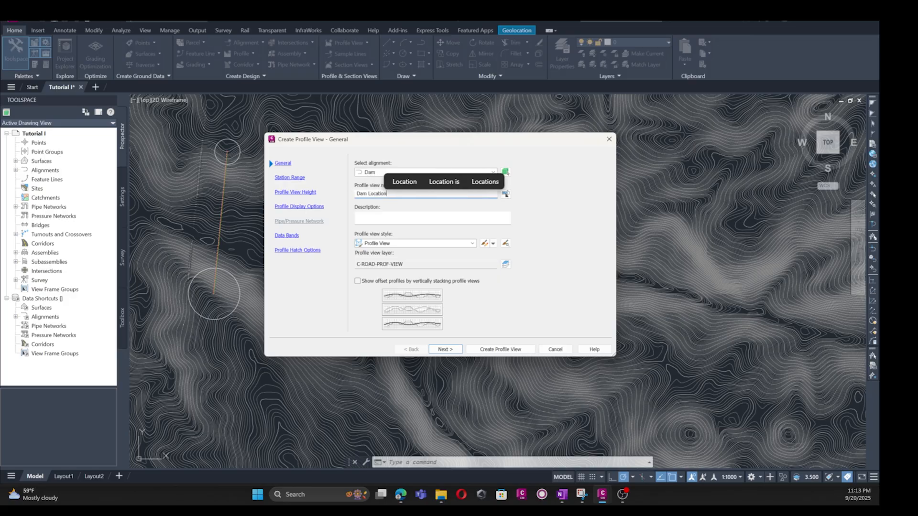
click(452, 350)
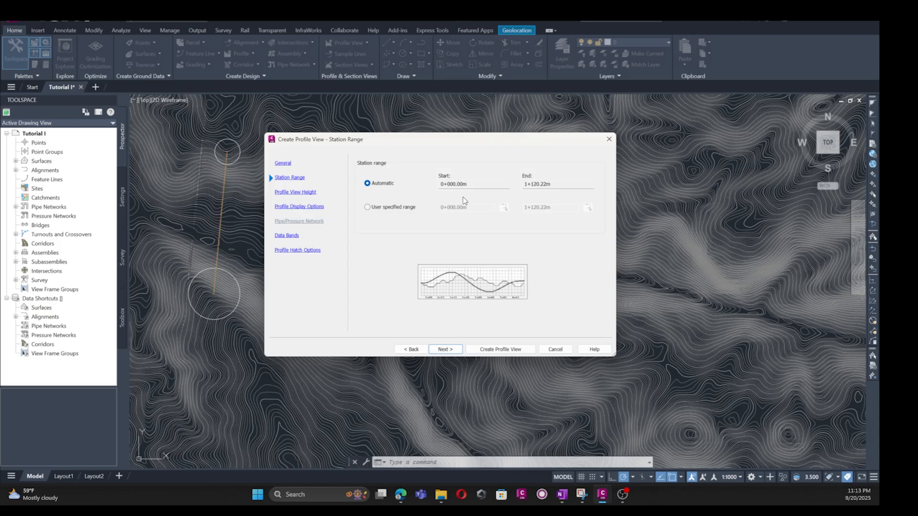
Keep the automatic station range and height and the EG-FG Elevations and Stations bands, and place the profile view east of the surface.
click(435, 351)
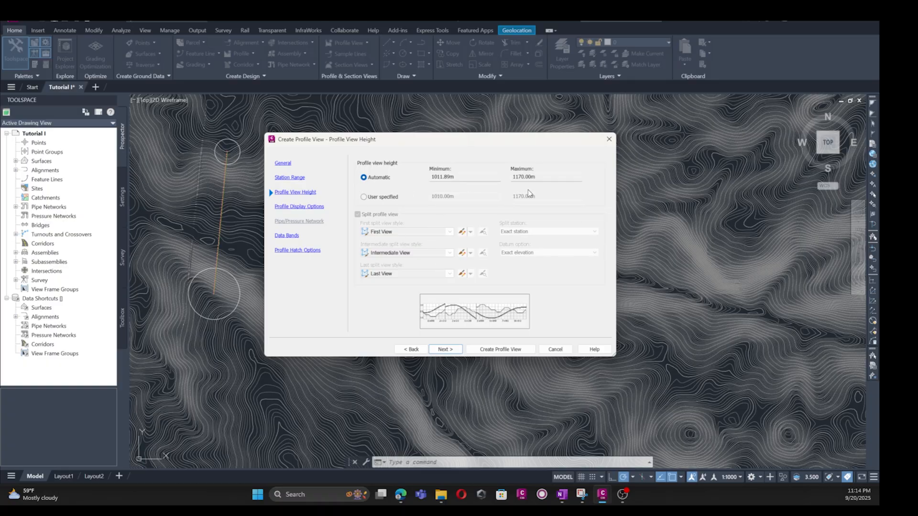
click(457, 351)
click(444, 349)
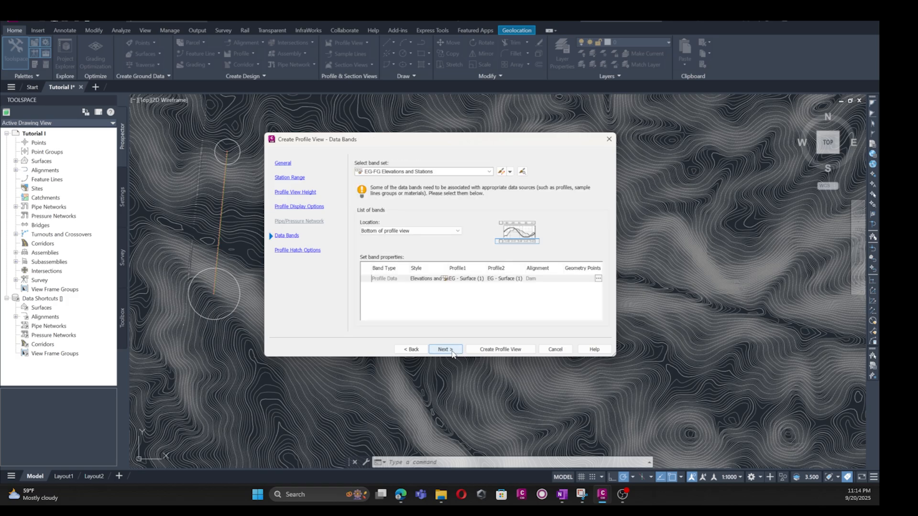
click(445, 350)
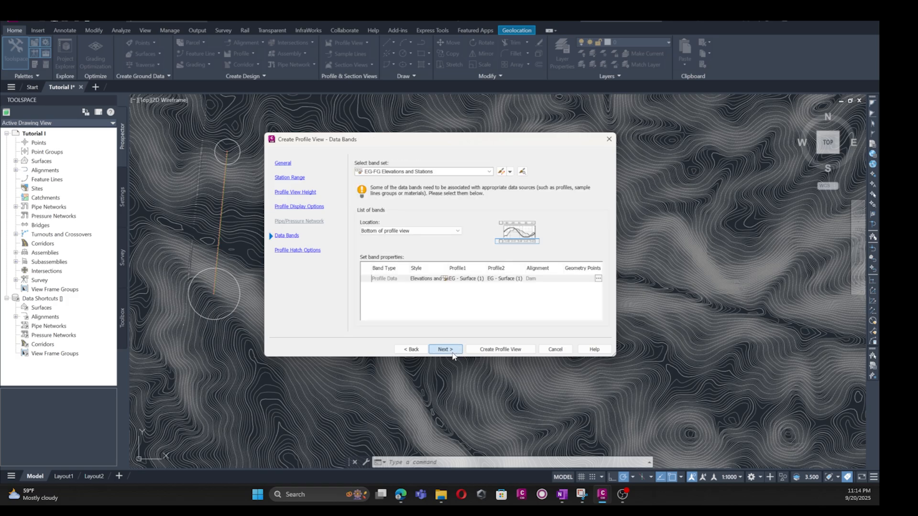
click(500, 350)
scroll(213, 310, down, 6)
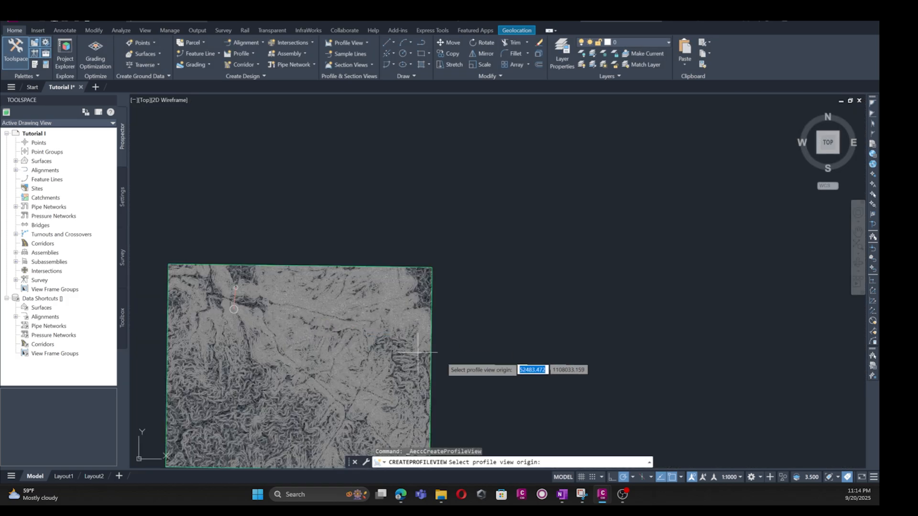
click(455, 348)
Examine the profile view's shape, title and elevation labels near the profile's southern end.
scroll(463, 355, up, 8)
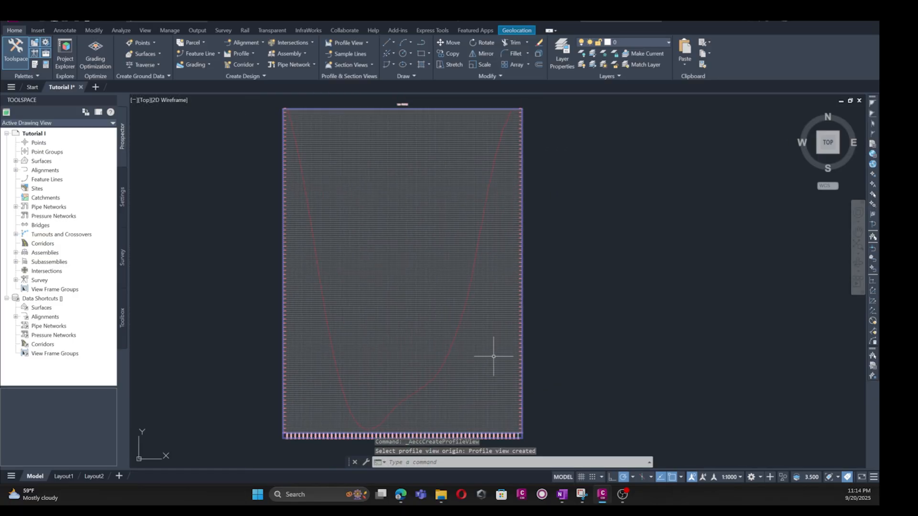
middle_drag(410, 143, 375, 229)
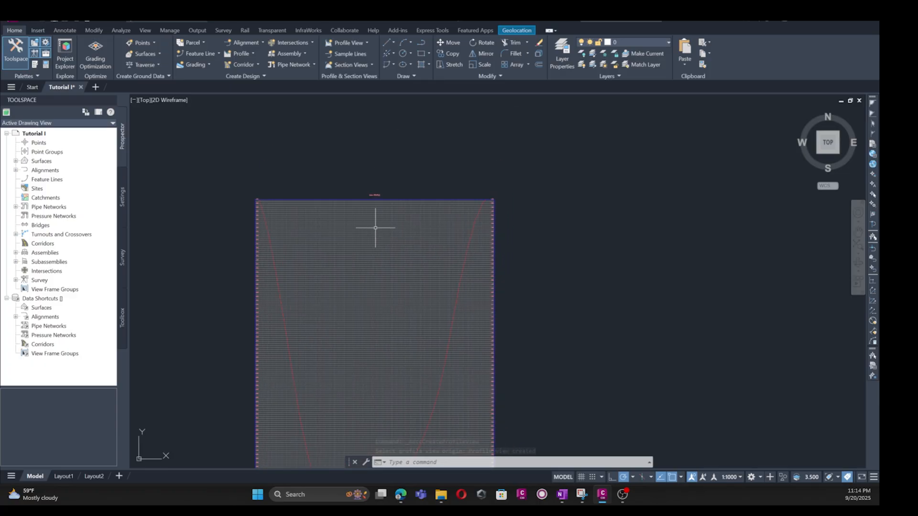
scroll(374, 194, up, 5)
scroll(374, 191, down, 5)
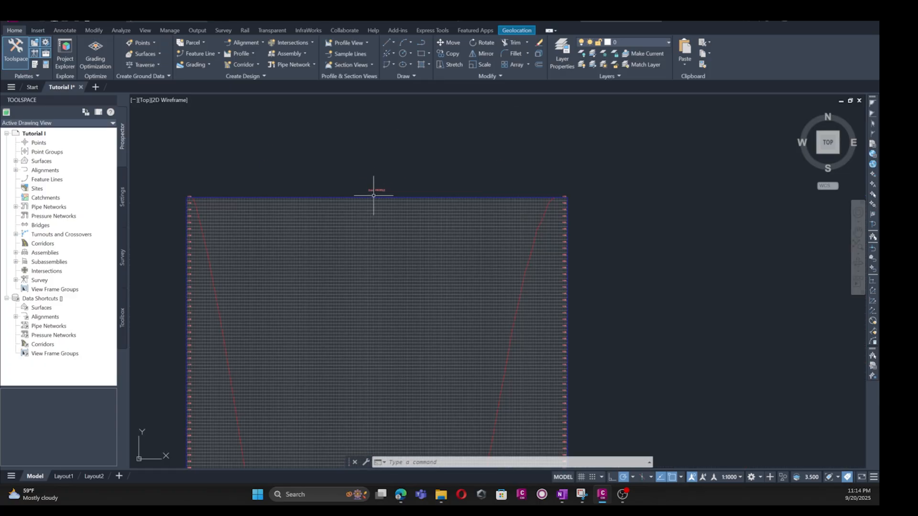
middle_drag(242, 195, 298, 183)
scroll(264, 185, up, 5)
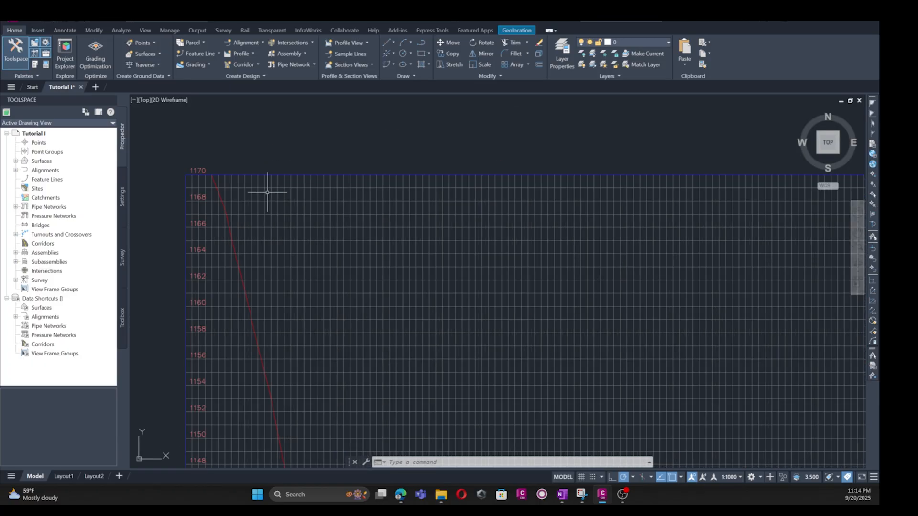
Start a layout profile named Dam Crest in the Dam profile view, keeping the Design Profile style and Complete Label Set.
click(253, 56)
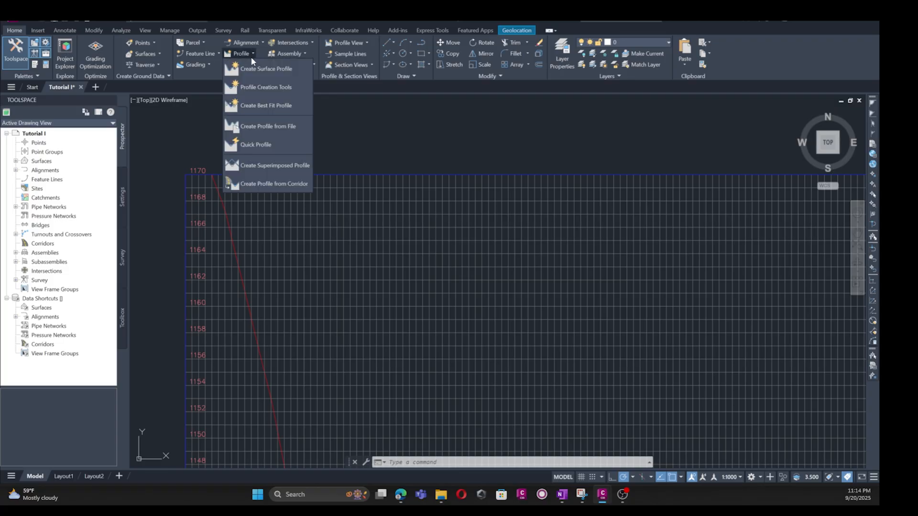
click(262, 88)
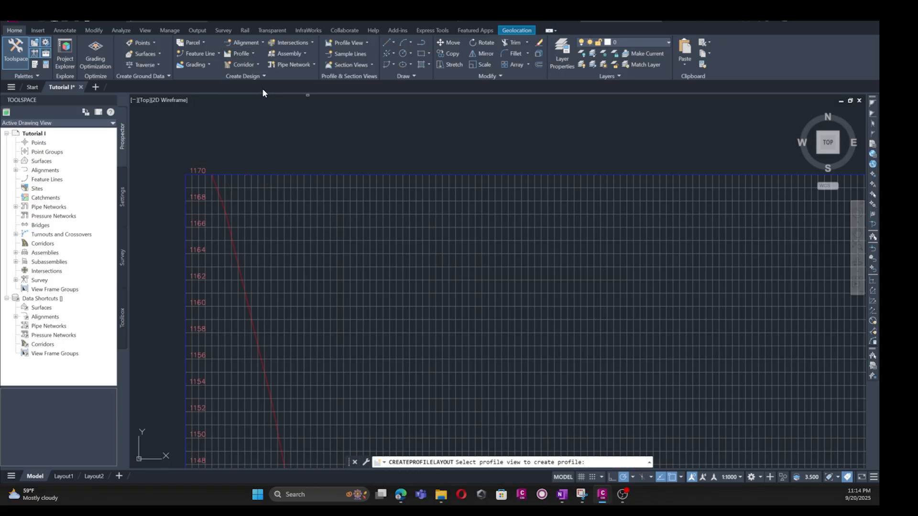
click(288, 176)
drag(113, 62, 3, 64)
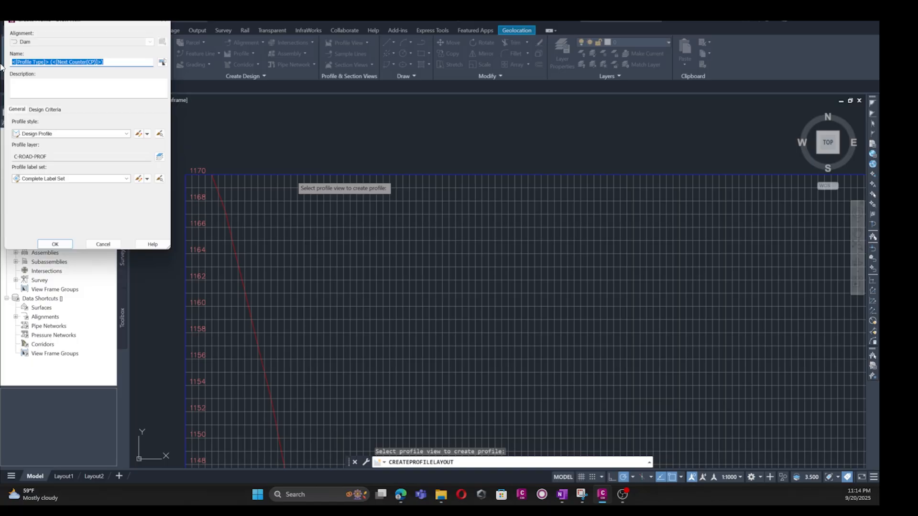
text(Dam)
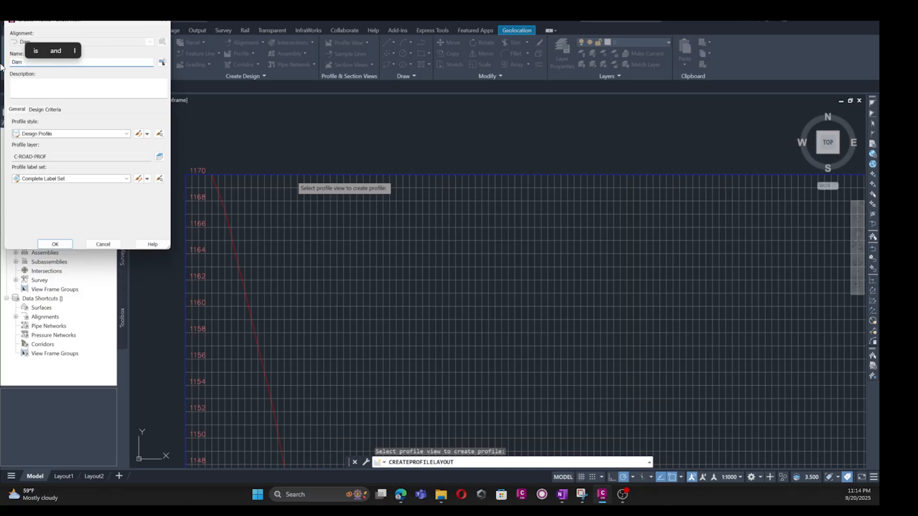
text( Crest)
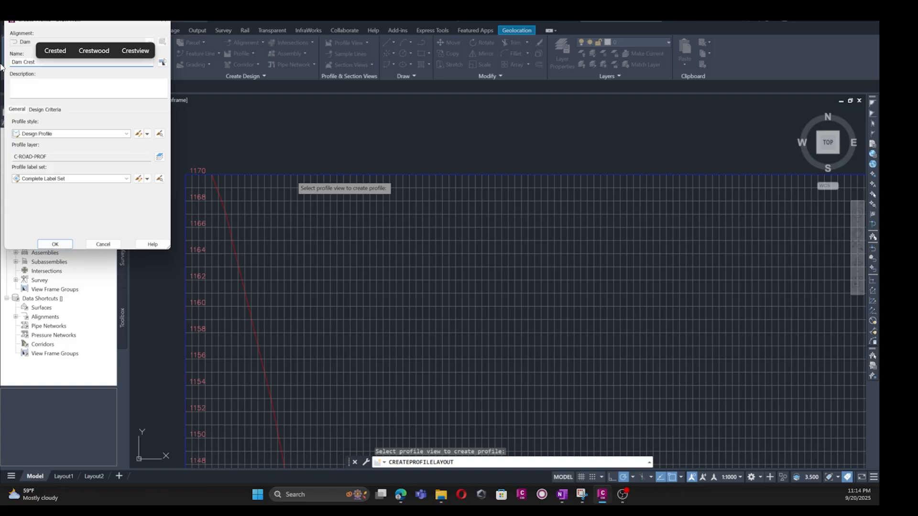
click(27, 82)
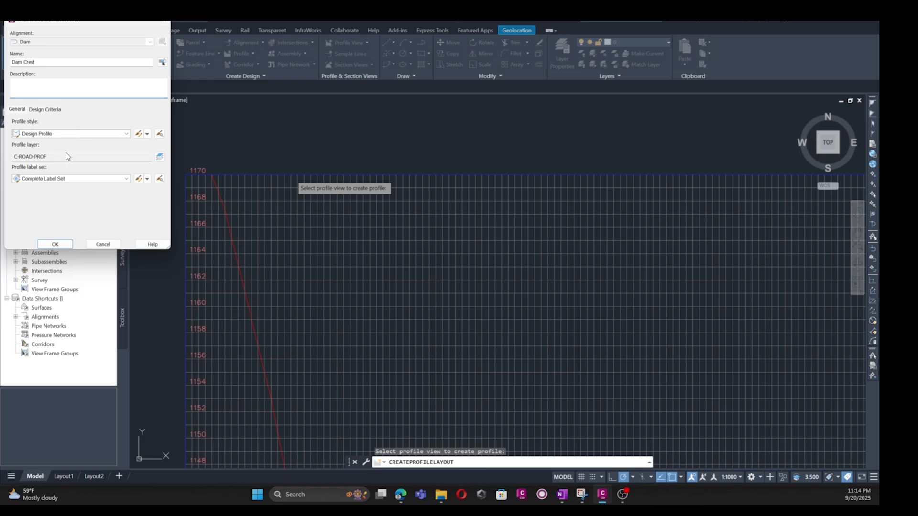
click(55, 244)
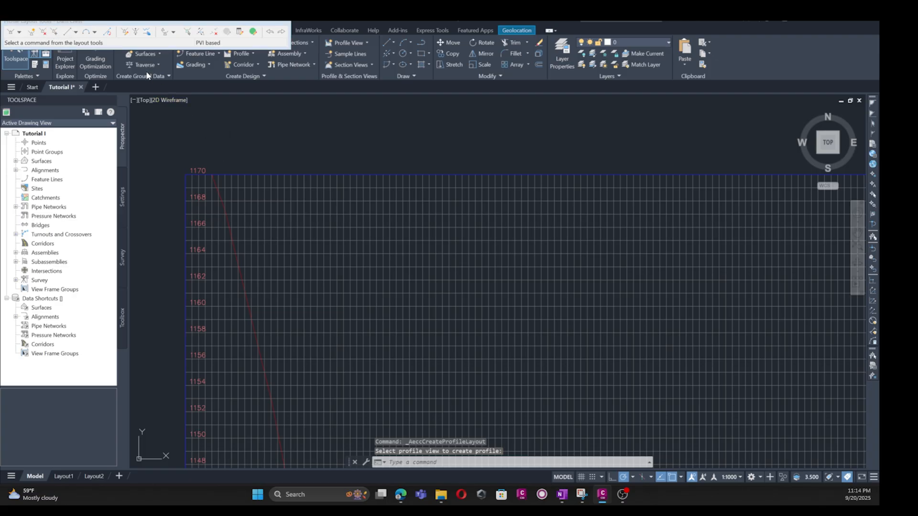
Draw the dam crest as a two-point fixed tangent at elevation 1170 between the two ends of the existing ground profile.
click(70, 32)
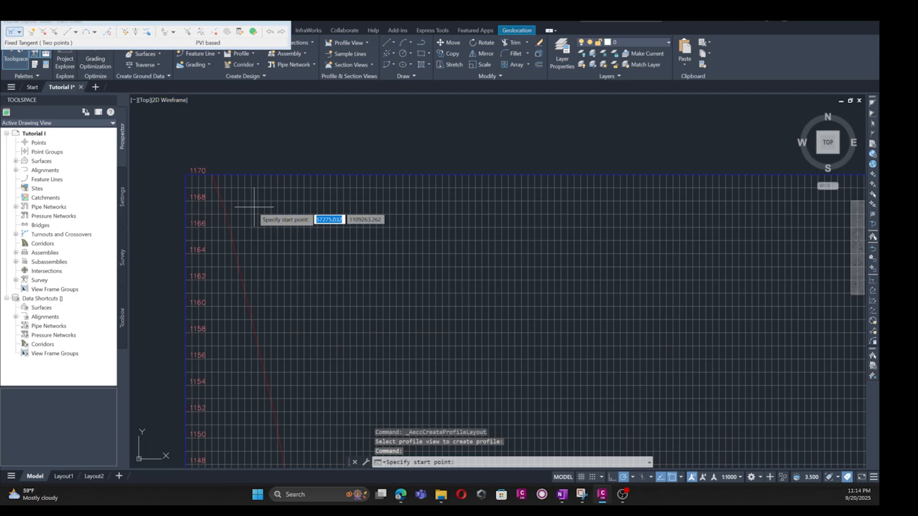
click(212, 178)
scroll(154, 222, down, 4)
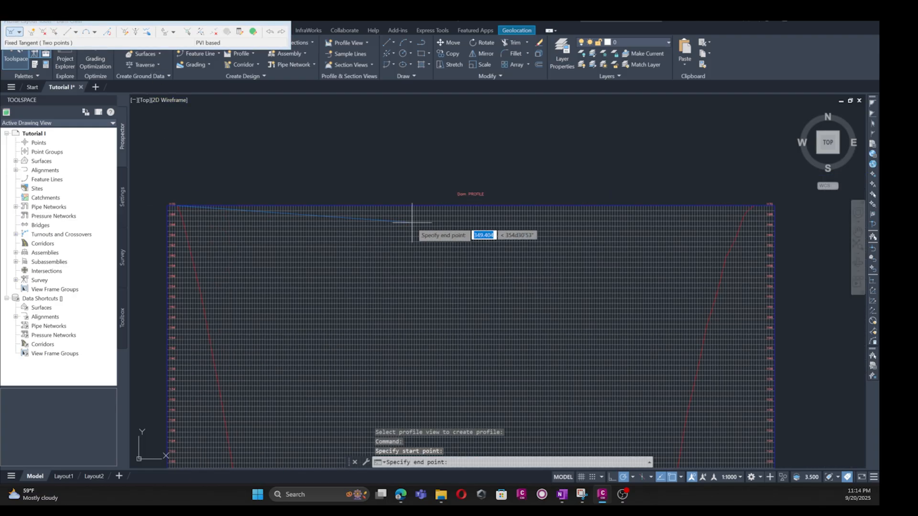
scroll(763, 211, up, 2)
scroll(764, 216, up, 5)
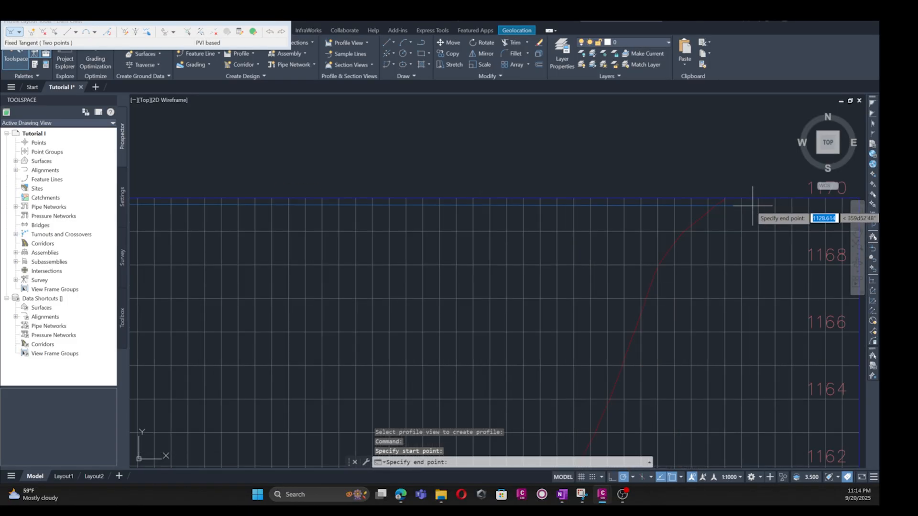
click(725, 198)
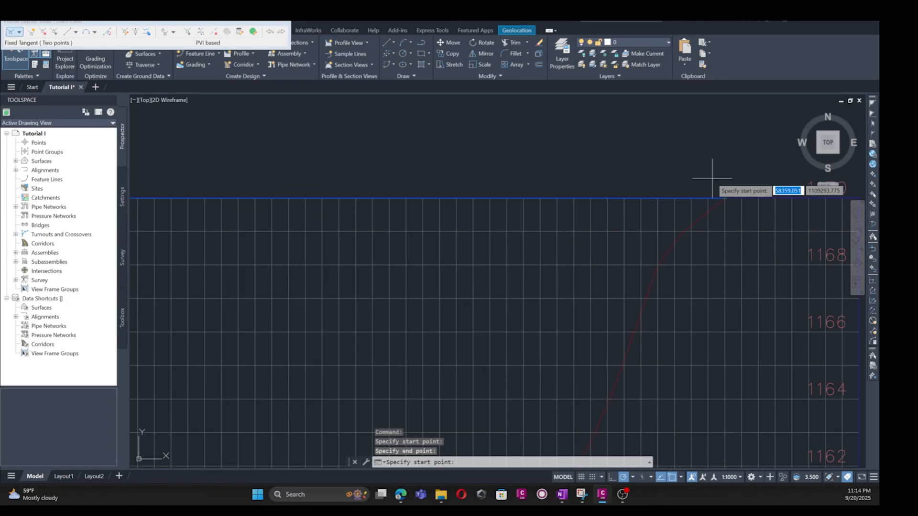
key(Return)
Examine the crest line's grade label and its starting point at the 1170 elevation in the profile view.
scroll(652, 262, down, 3)
scroll(580, 266, down, 4)
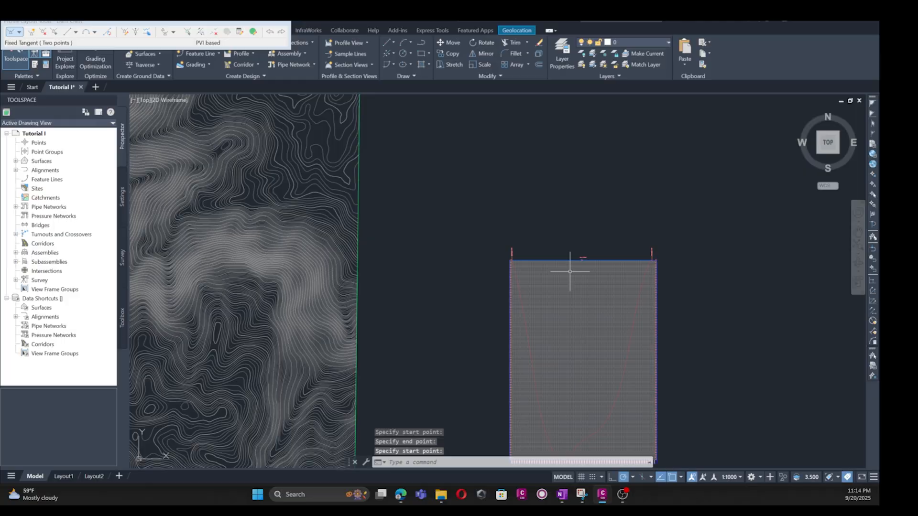
scroll(567, 254, up, 5)
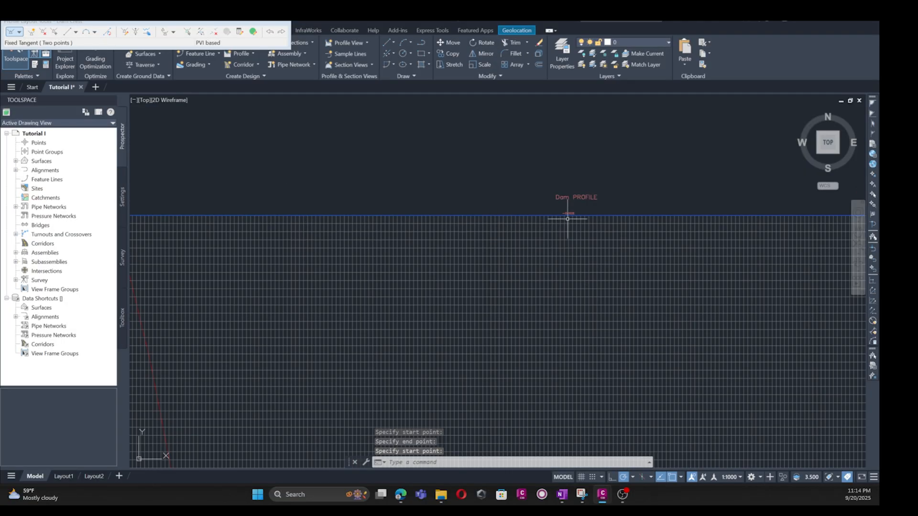
scroll(588, 215, up, 3)
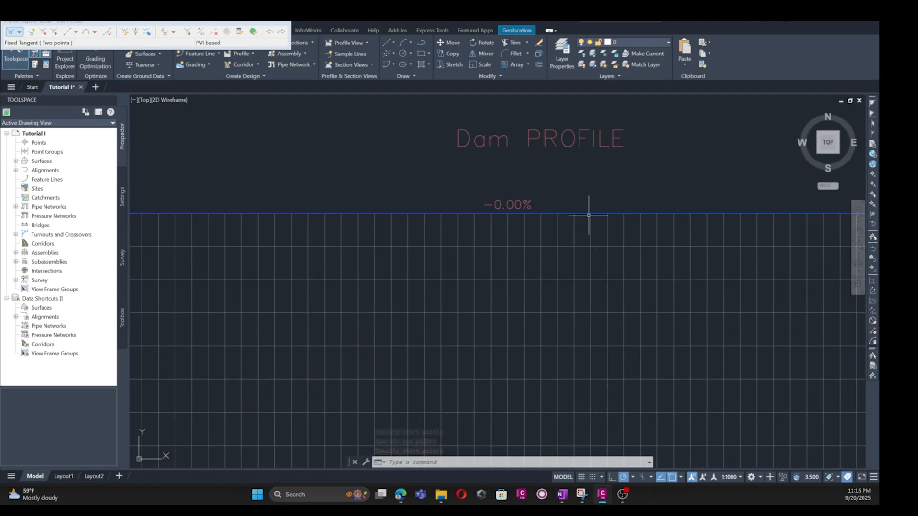
scroll(589, 216, down, 4)
scroll(436, 202, up, 6)
scroll(436, 201, up, 8)
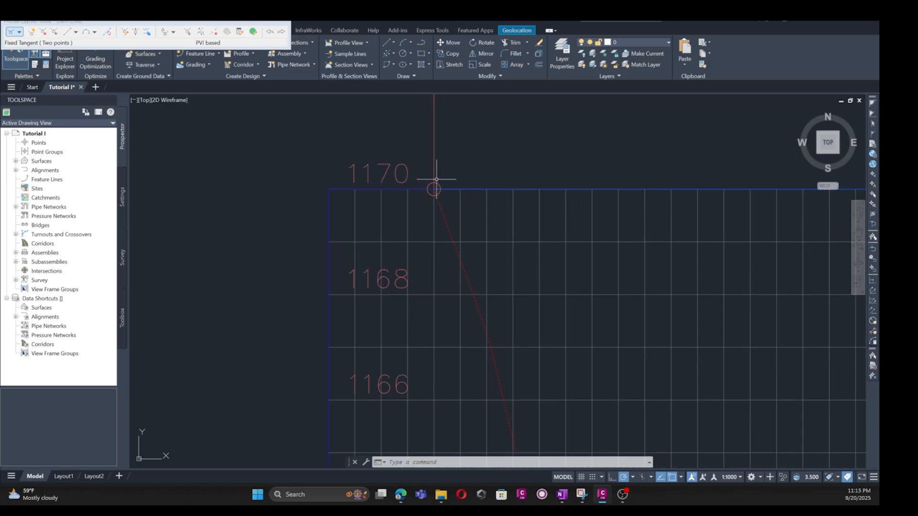
scroll(430, 234, down, 2)
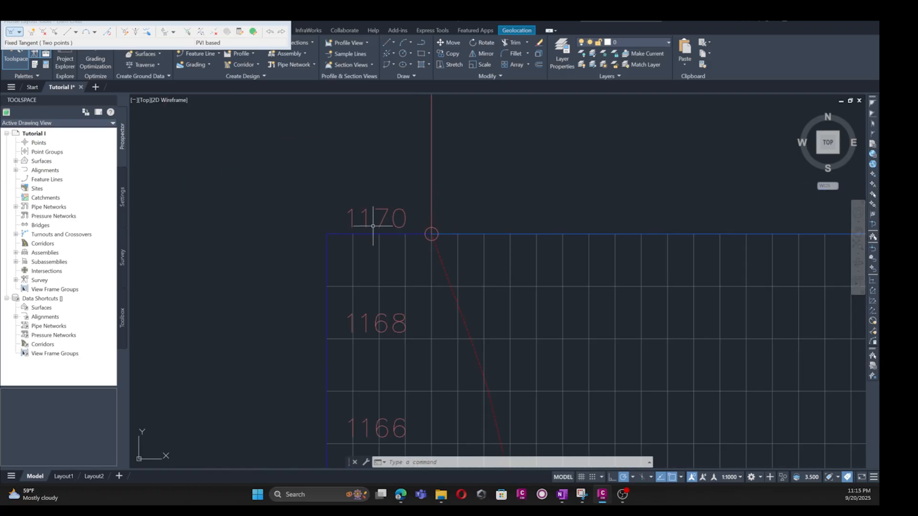
scroll(430, 231, down, 8)
scroll(449, 180, down, 8)
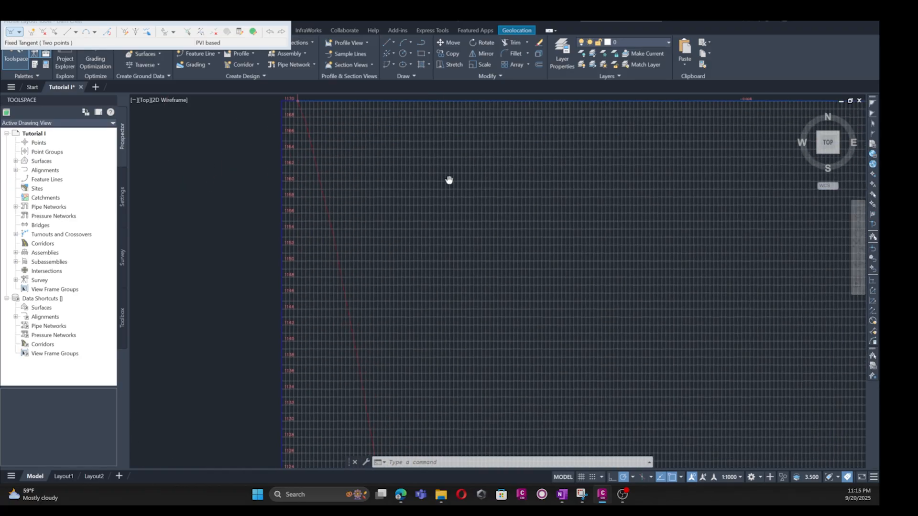
Examine the station and elevation bands along the profile view's base and the lowest part of the ground profile.
scroll(454, 316, up, 5)
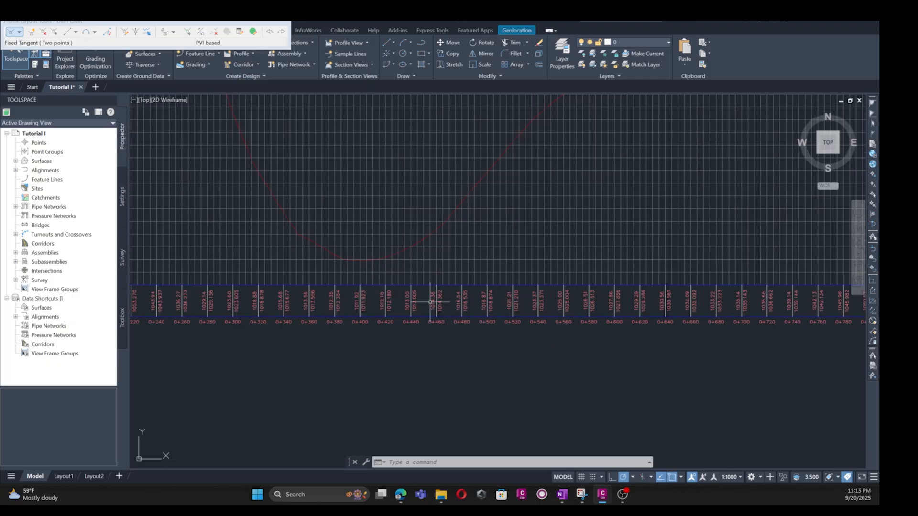
middle_drag(365, 263, 613, 229)
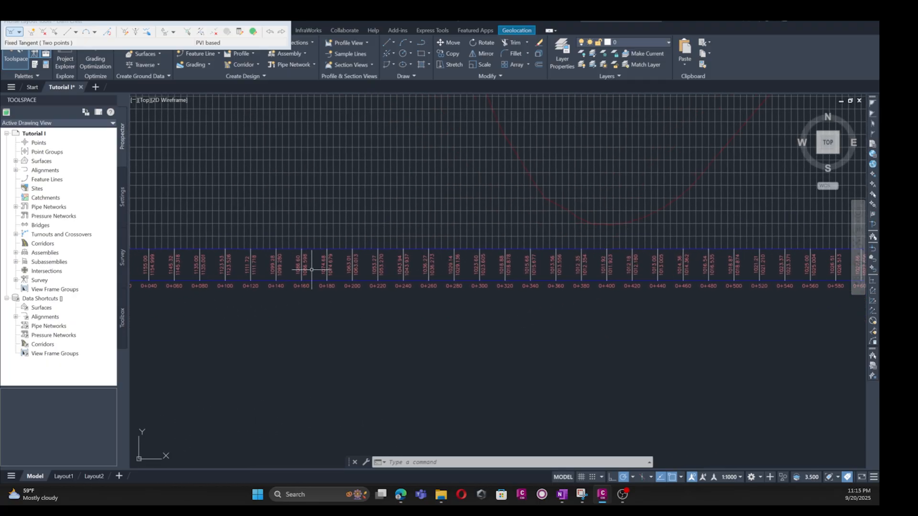
middle_drag(299, 266, 564, 269)
middle_drag(428, 236, 162, 230)
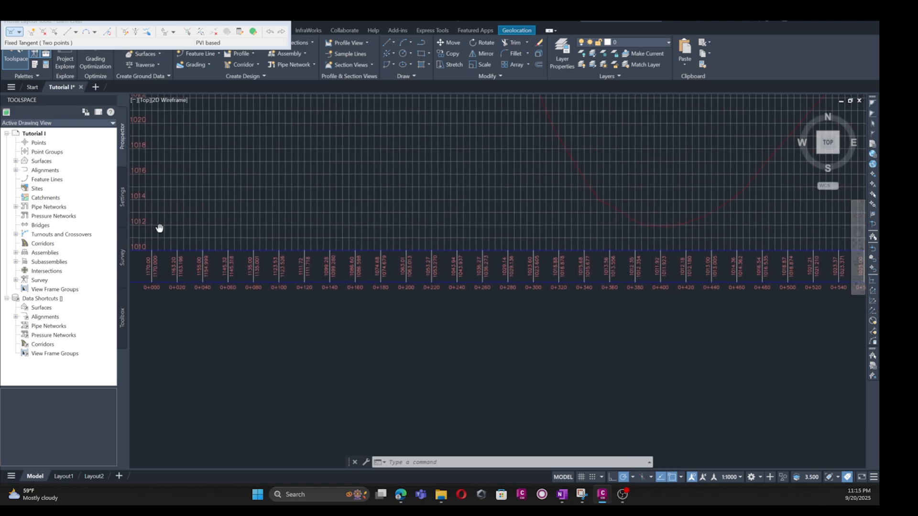
middle_drag(575, 223, 460, 260)
scroll(550, 258, up, 3)
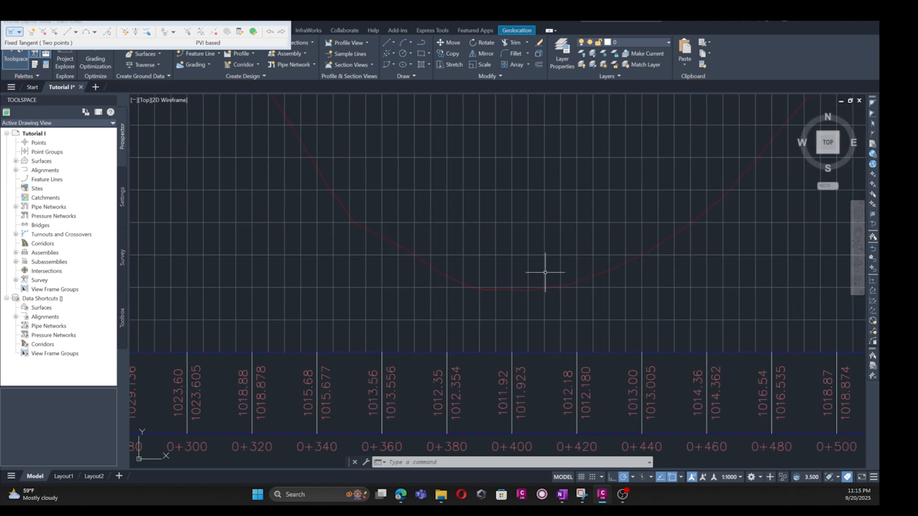
scroll(521, 264, down, 8)
middle_drag(514, 229, 511, 289)
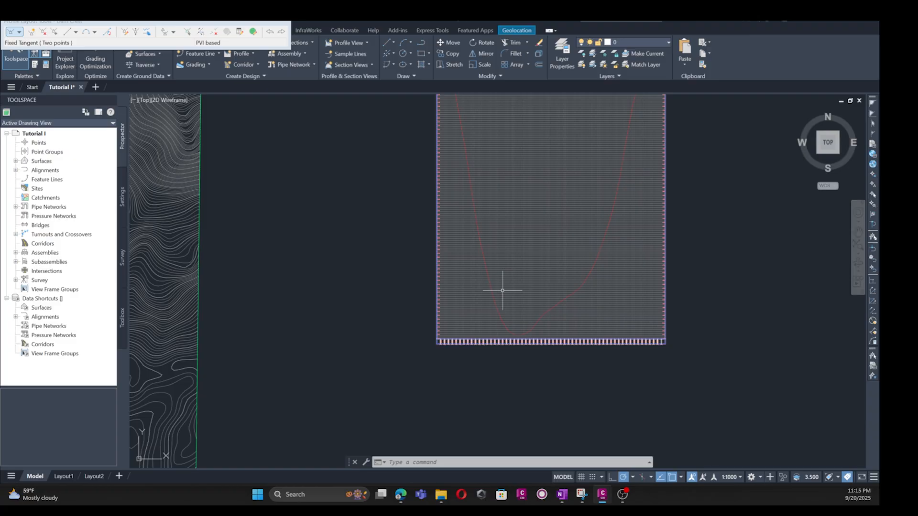
scroll(435, 263, down, 6)
middle_drag(438, 252, 461, 229)
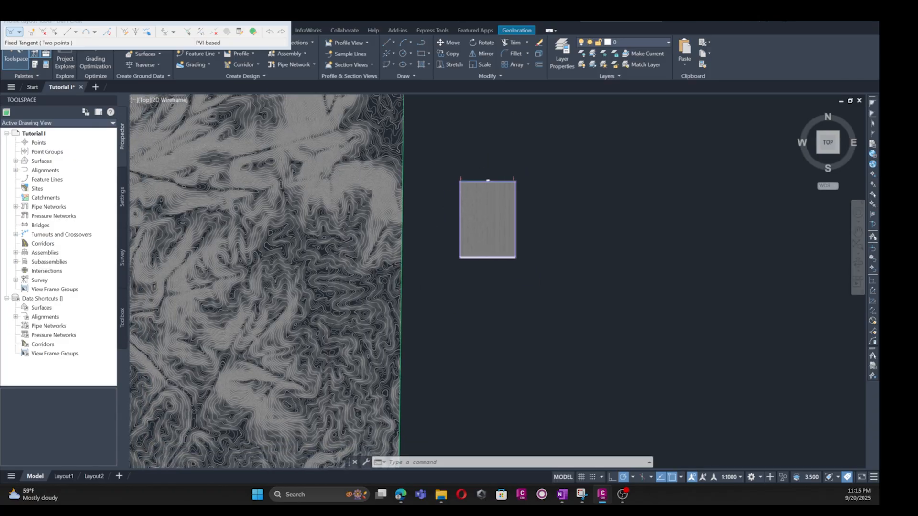
scroll(493, 189, up, 8)
scroll(486, 188, down, 4)
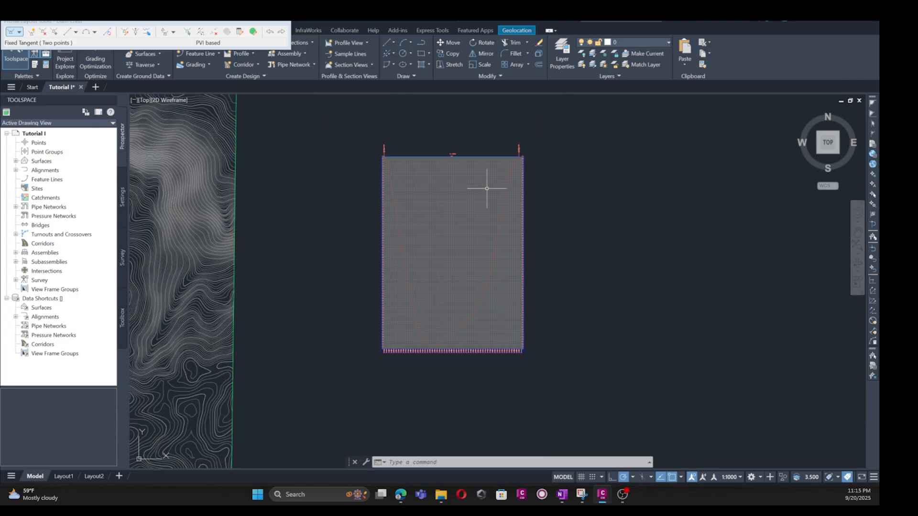
Close the profile layout tools and save the drawing.
key(Escape)
key(Escape)
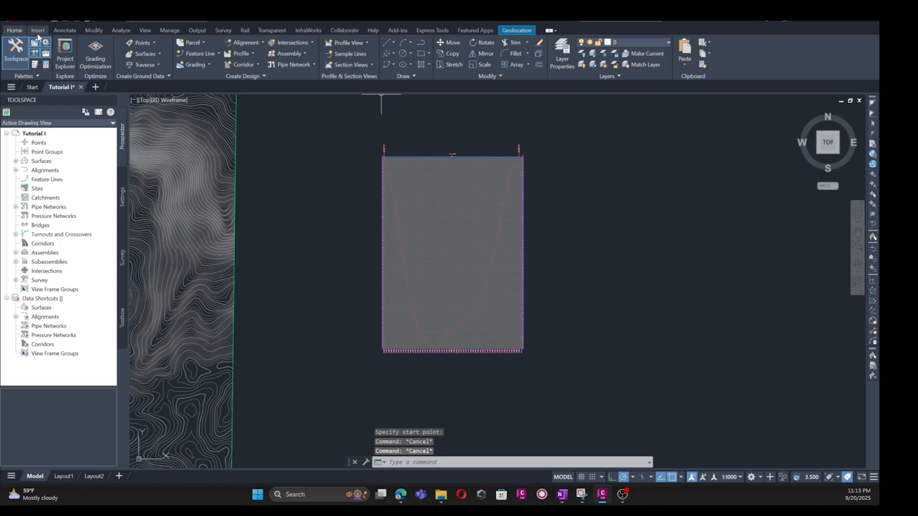
click(57, 21)
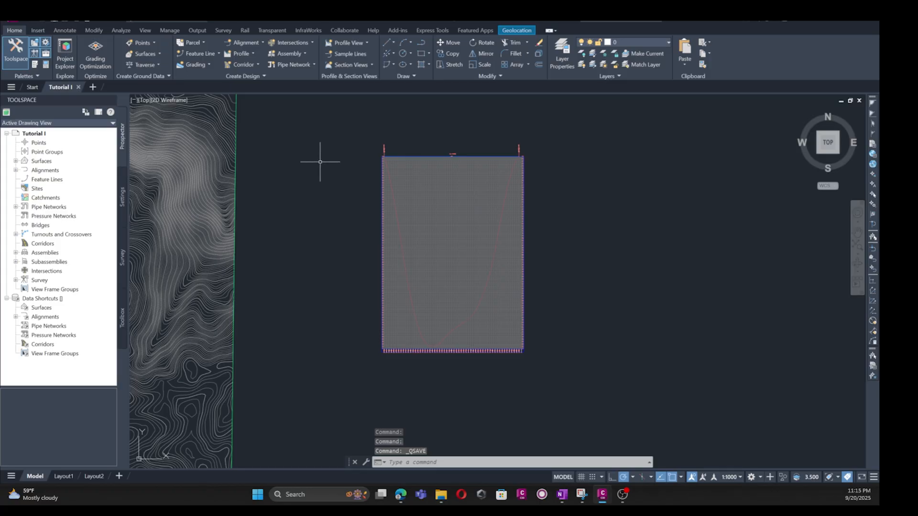
Create an assembly named DAM with type Other, Basic style and All Codes, placing its baseline south of the profile view.
mouse_move(333, 197)
middle_down()
mouse_move(440, 189)
mouse_move(431, 170)
middle_up()
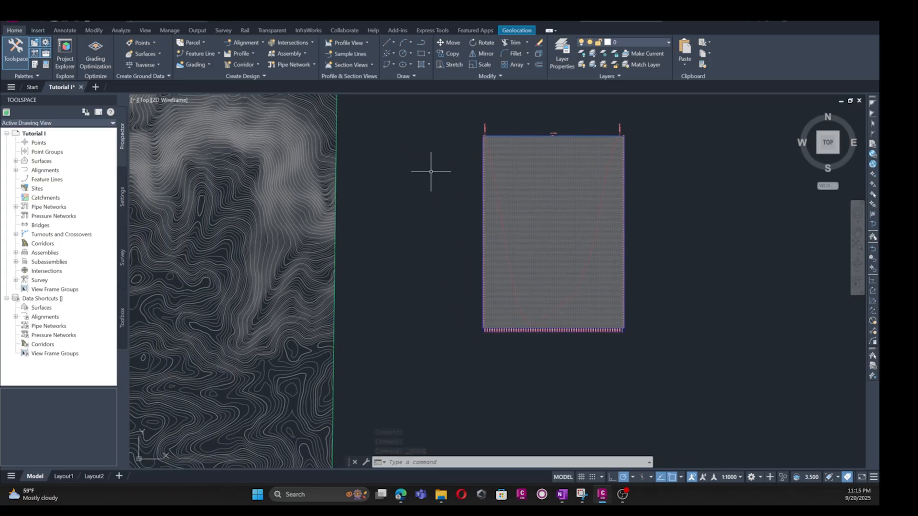
scroll(431, 172, down, 5)
scroll(431, 172, down, 2)
middle_drag(404, 221, 508, 226)
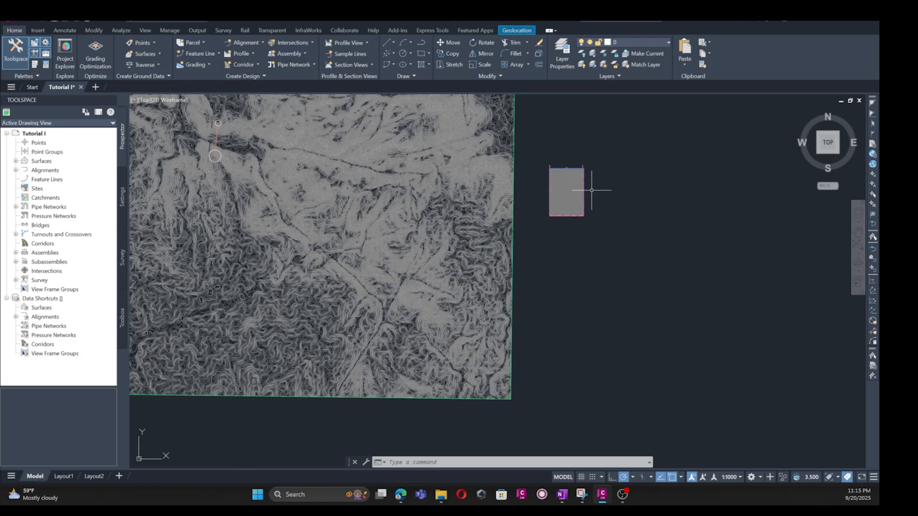
middle_drag(580, 266, 445, 268)
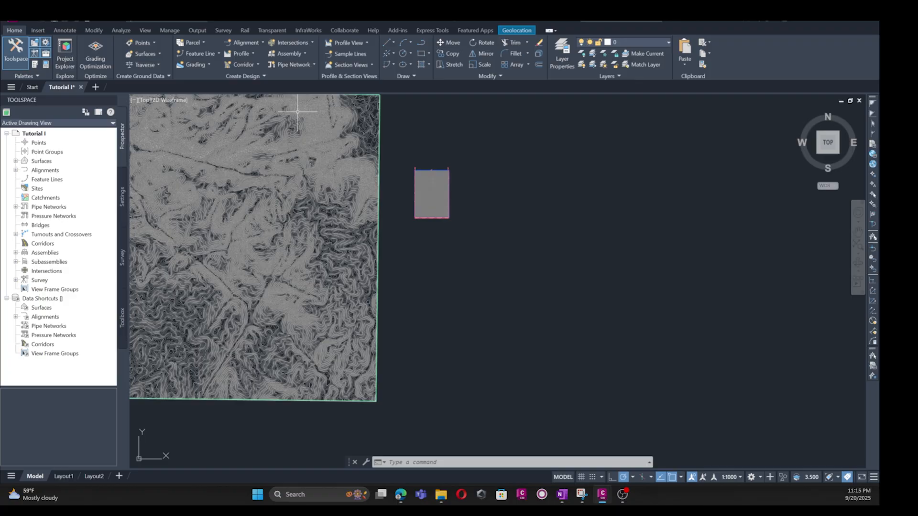
click(306, 53)
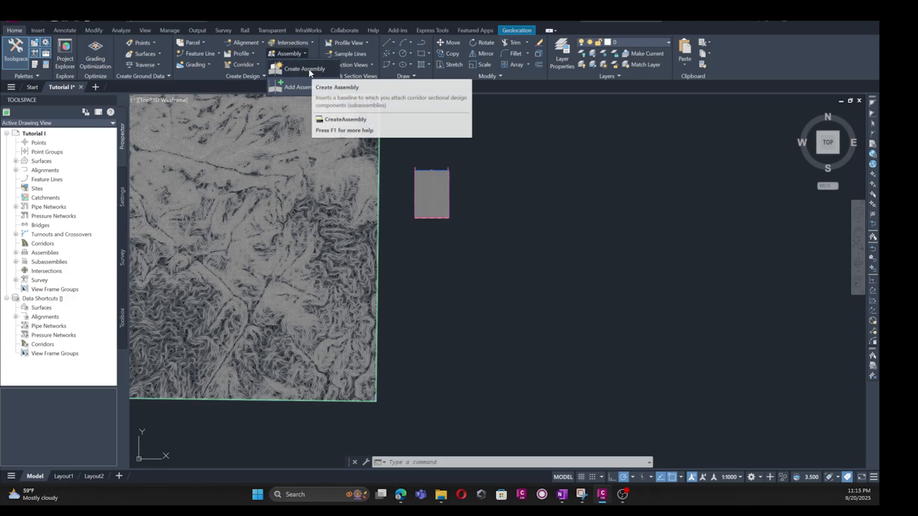
click(308, 69)
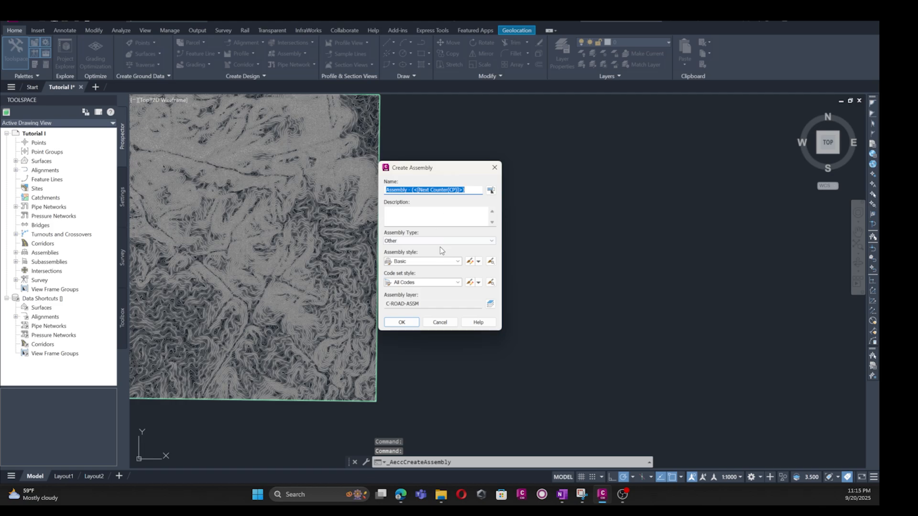
text(DAM)
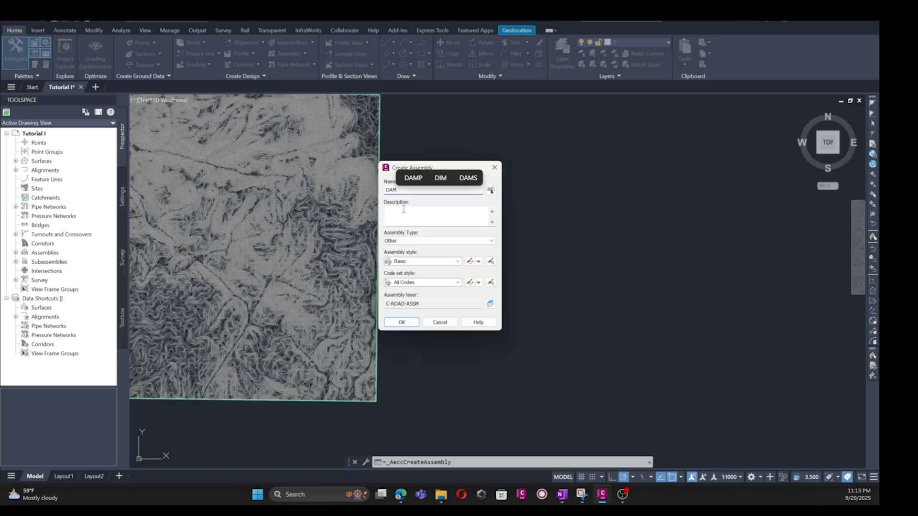
click(418, 323)
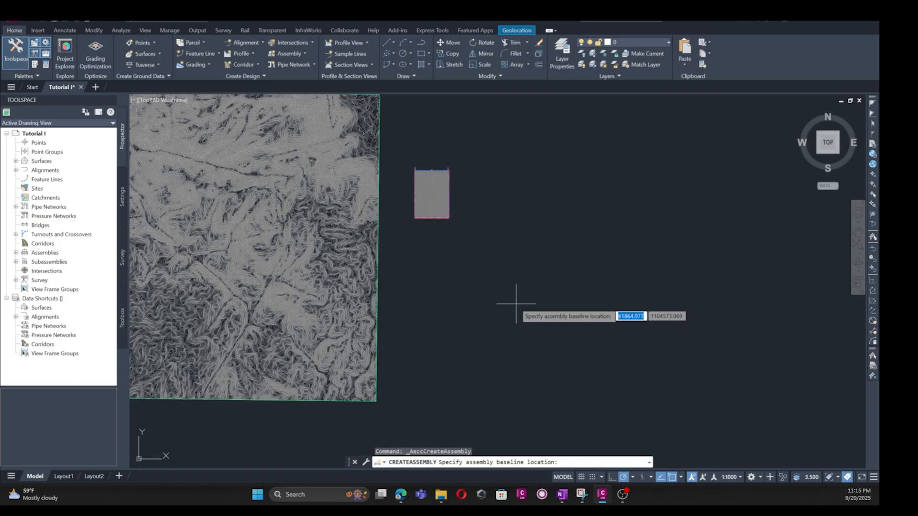
click(436, 281)
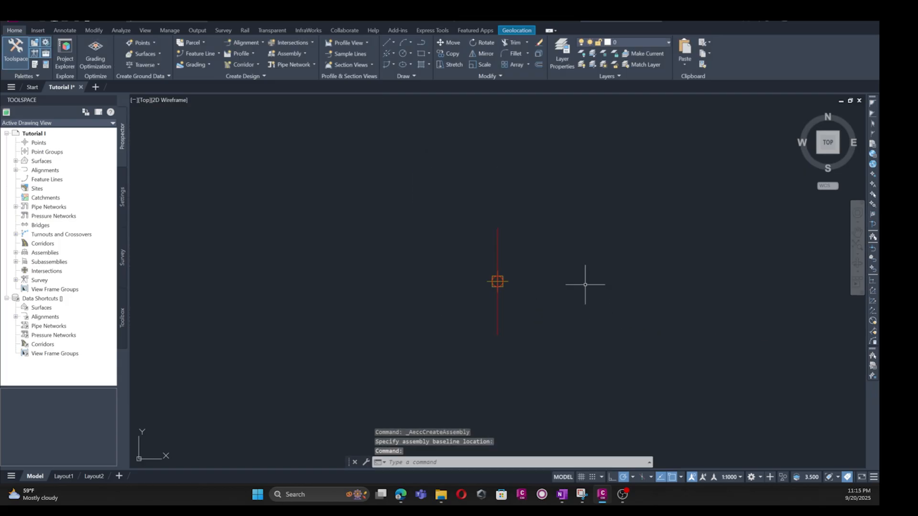
scroll(585, 285, up, 2)
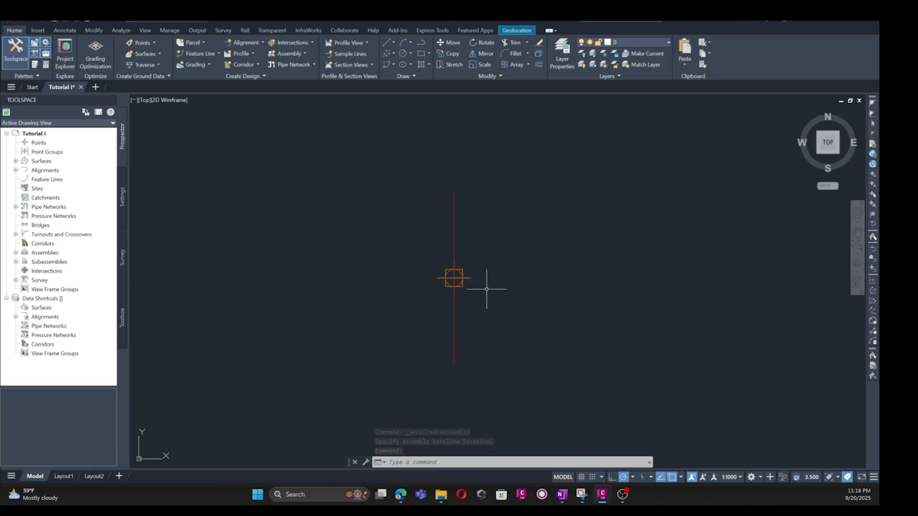
middle_drag(488, 308, 423, 269)
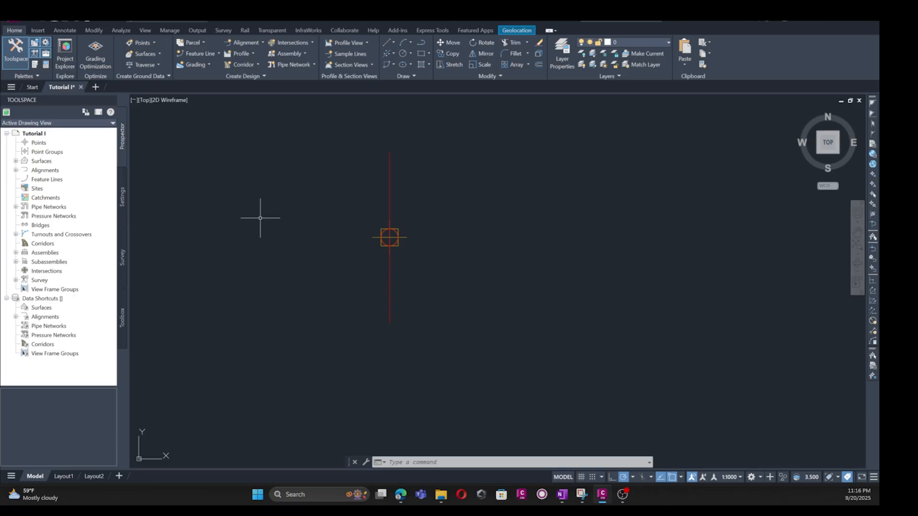
Attach the custom DamToeFilter subassembly to the DAM assembly's baseline marker and finish the placement.
click(36, 64)
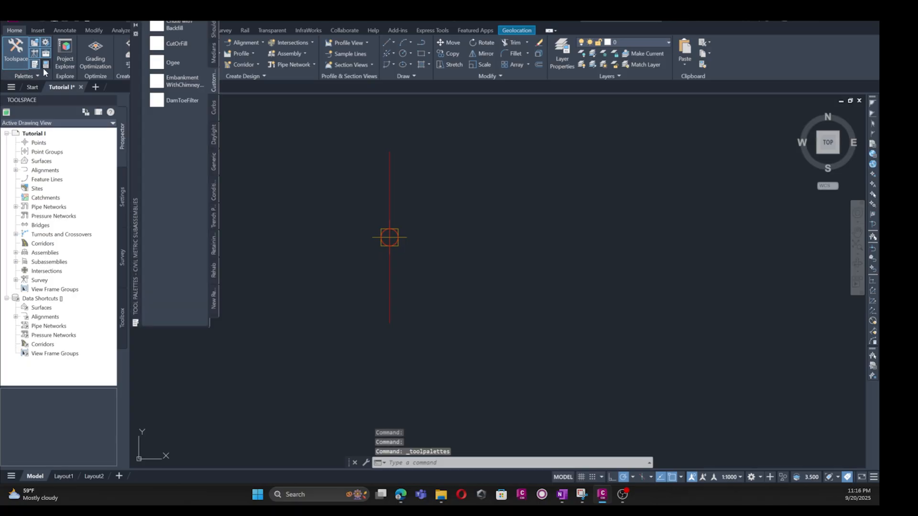
click(180, 100)
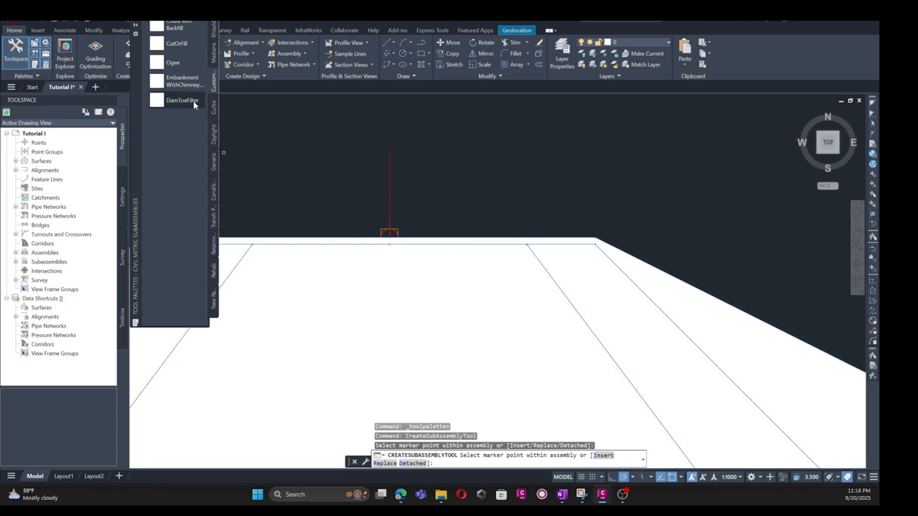
scroll(349, 233, down, 5)
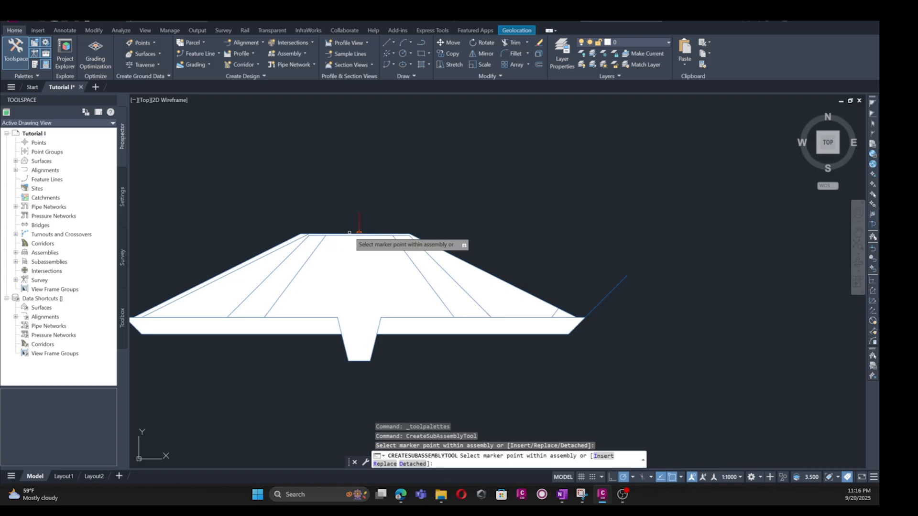
scroll(350, 232, down, 3)
key(Escape)
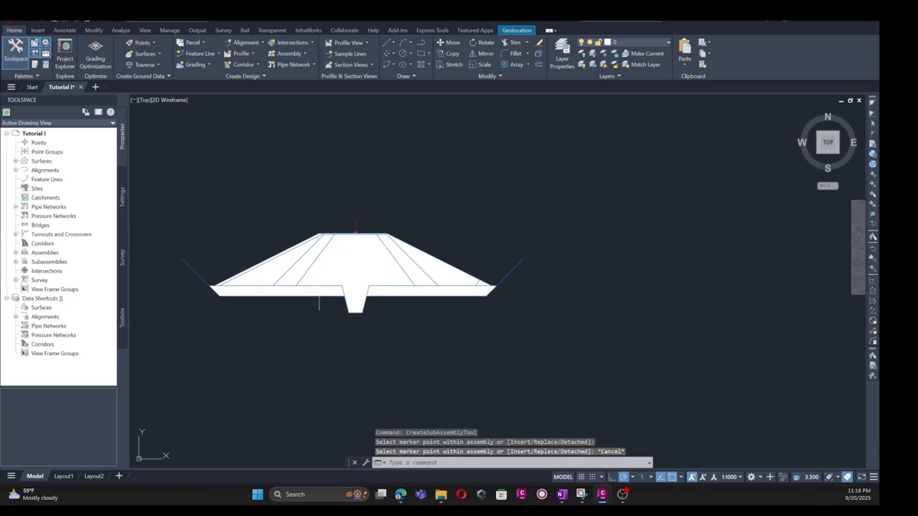
Open the input parameters in the subassembly properties of the placed DamToeFilter.
click(369, 234)
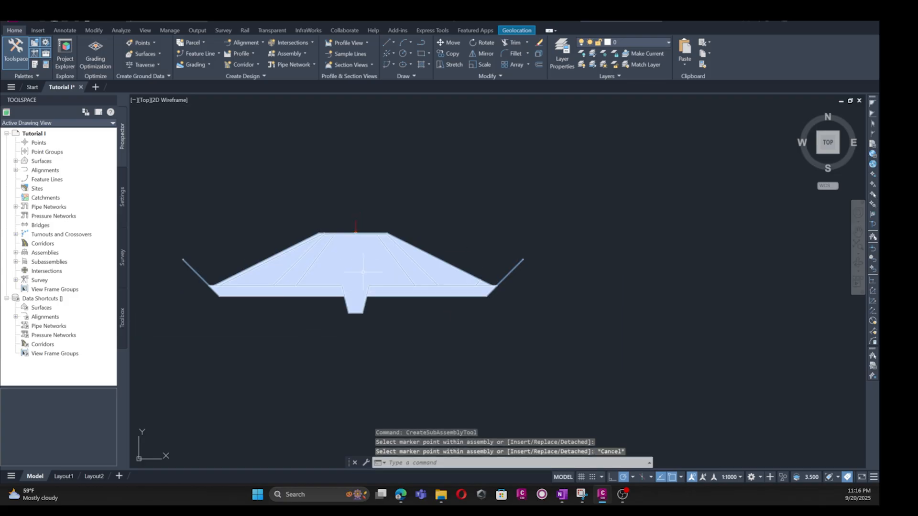
right_click(368, 237)
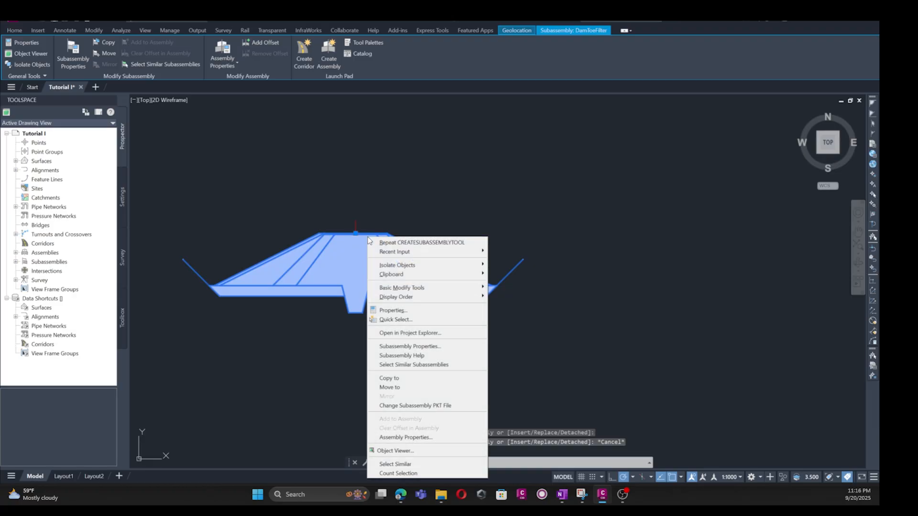
click(416, 347)
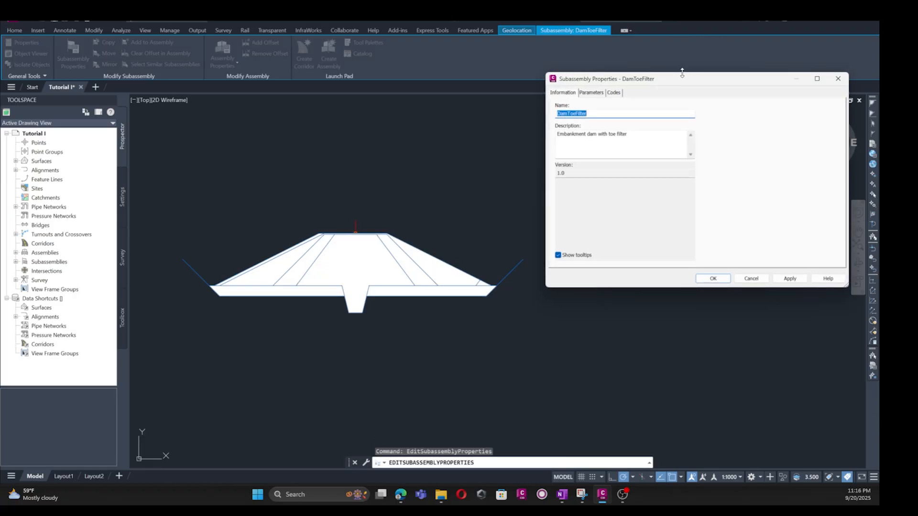
drag(674, 85, 657, 102)
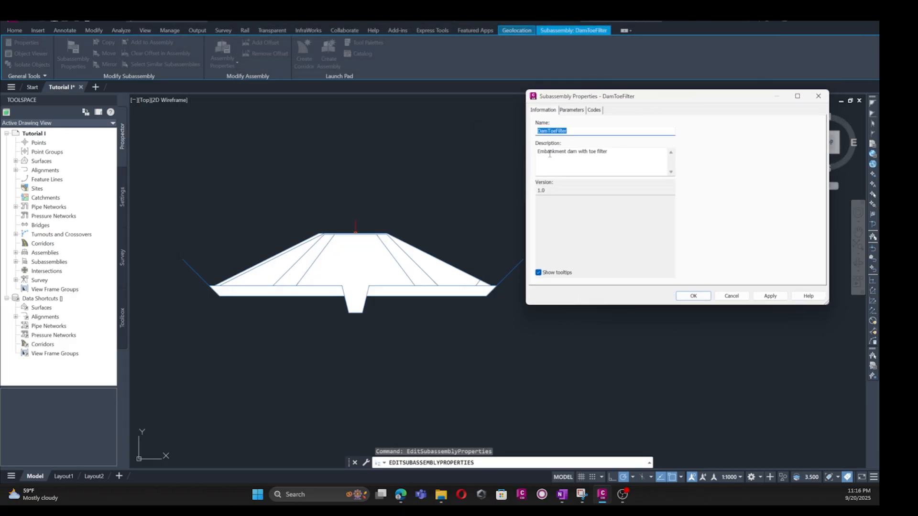
click(581, 112)
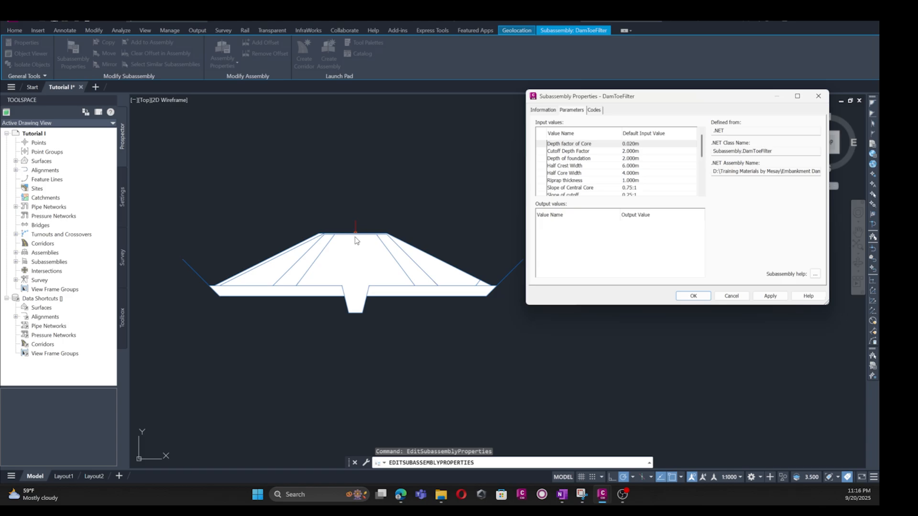
Try a Depth factor of Core of 0.050 m on the dam section, and restore it to 0.020 m.
click(633, 143)
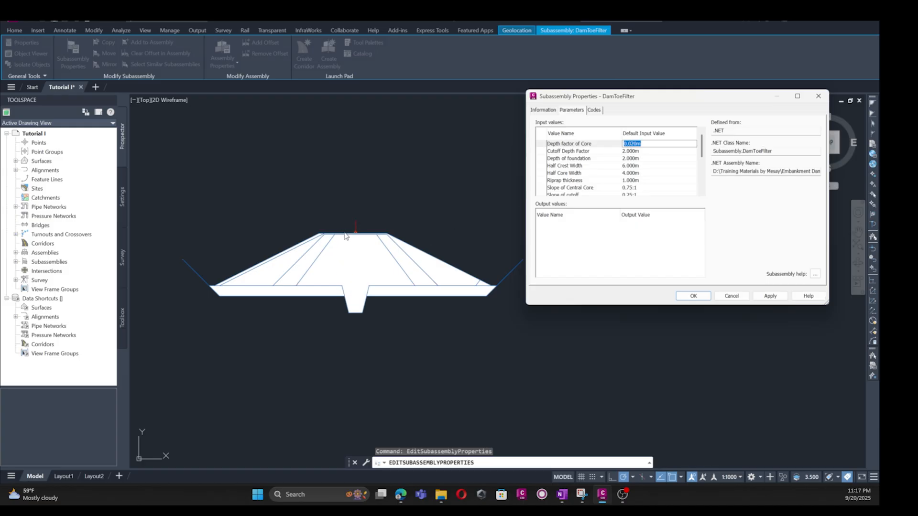
click(632, 143)
click(770, 296)
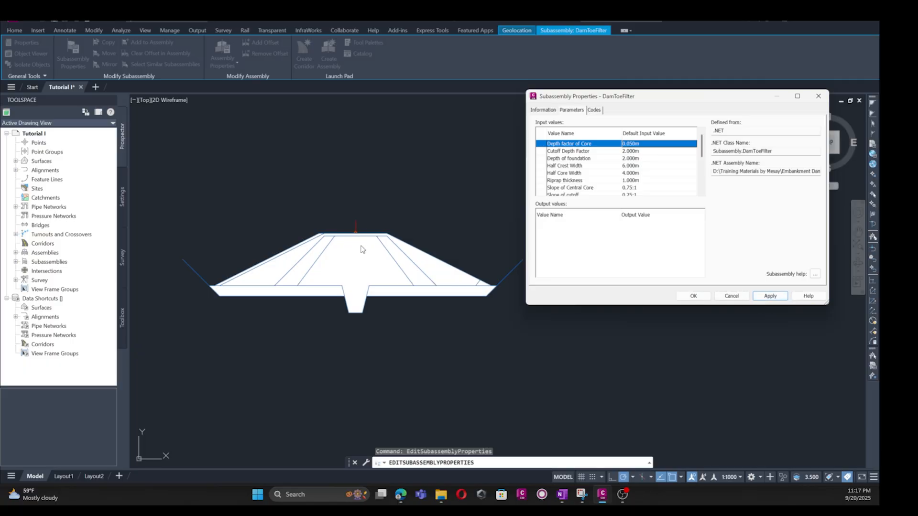
click(632, 145)
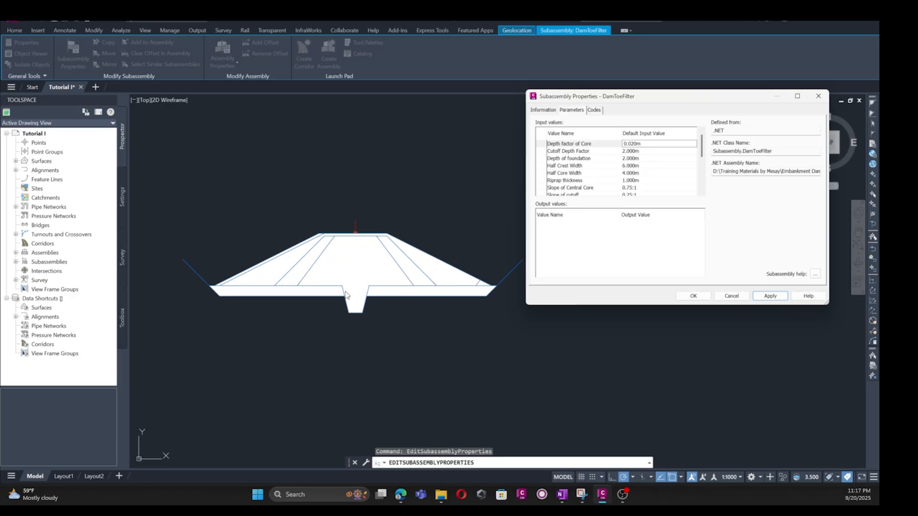
Try a Cutoff Depth Factor of 3 m on the dam section, and set it back to 2 m.
click(627, 152)
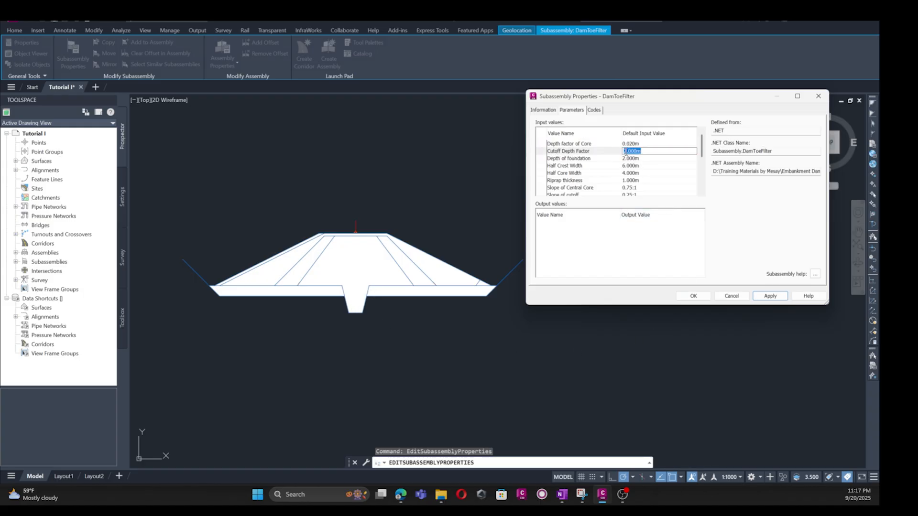
click(626, 152)
click(768, 297)
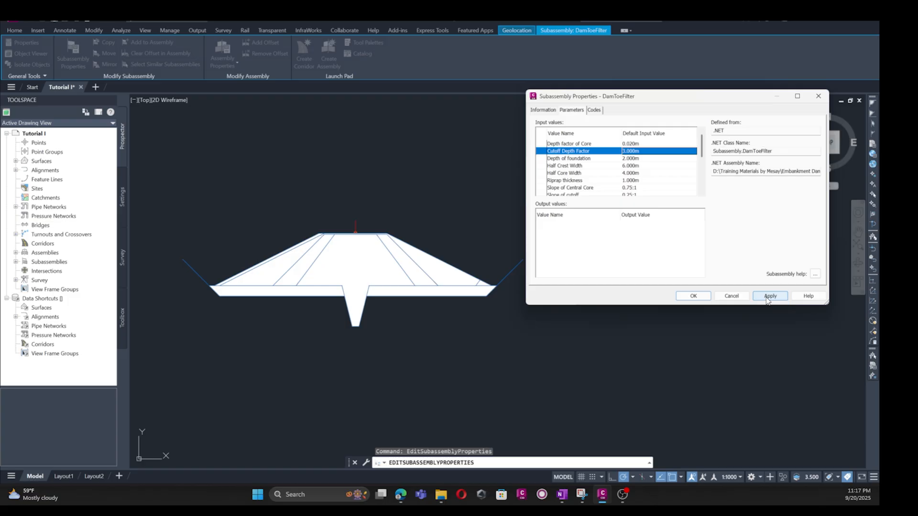
click(626, 152)
click(627, 152)
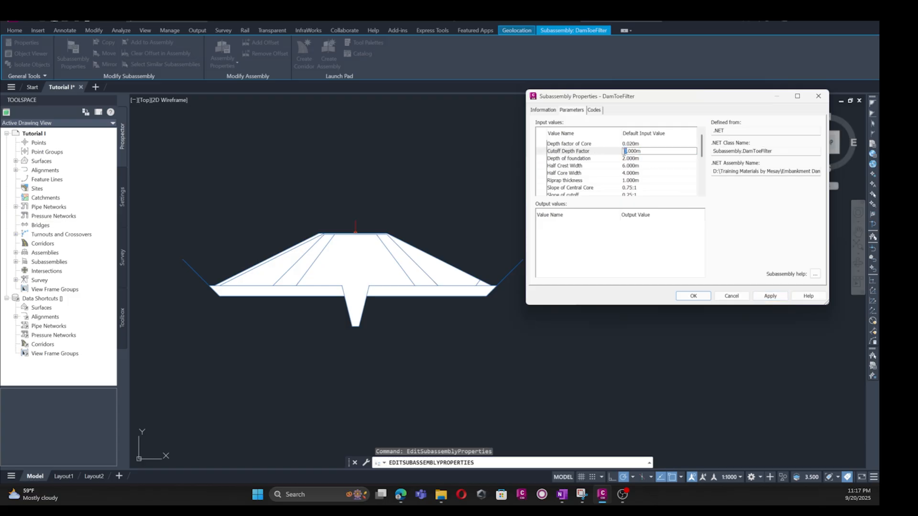
text(2)
click(770, 296)
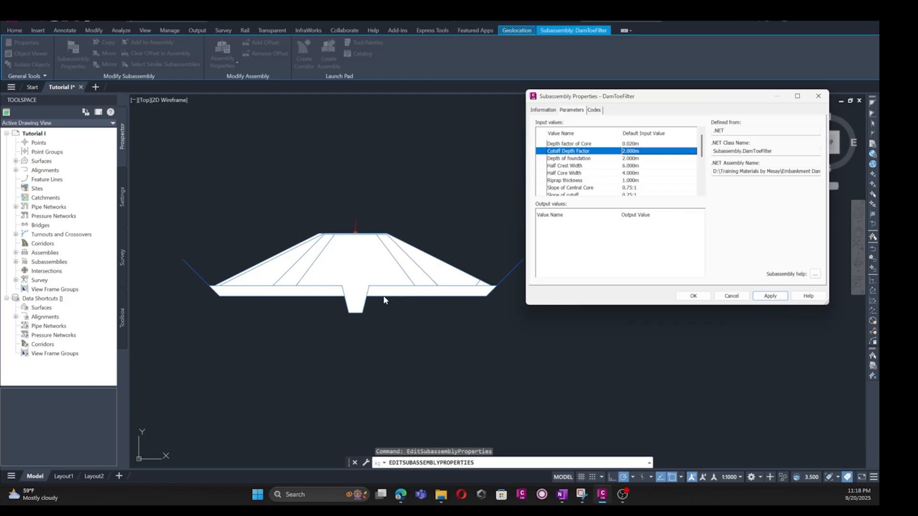
Try a Depth of foundation of 4 m on the dam section, and set it back to 2 m.
click(625, 151)
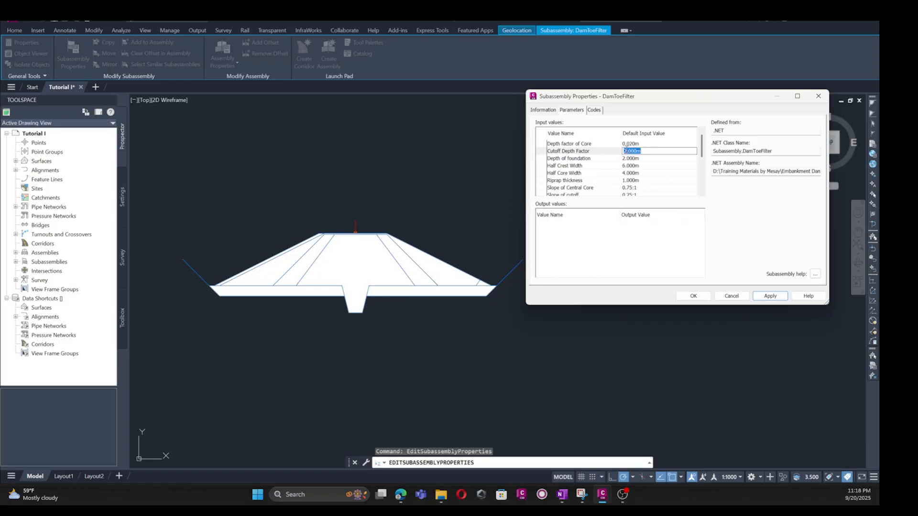
click(624, 159)
click(624, 158)
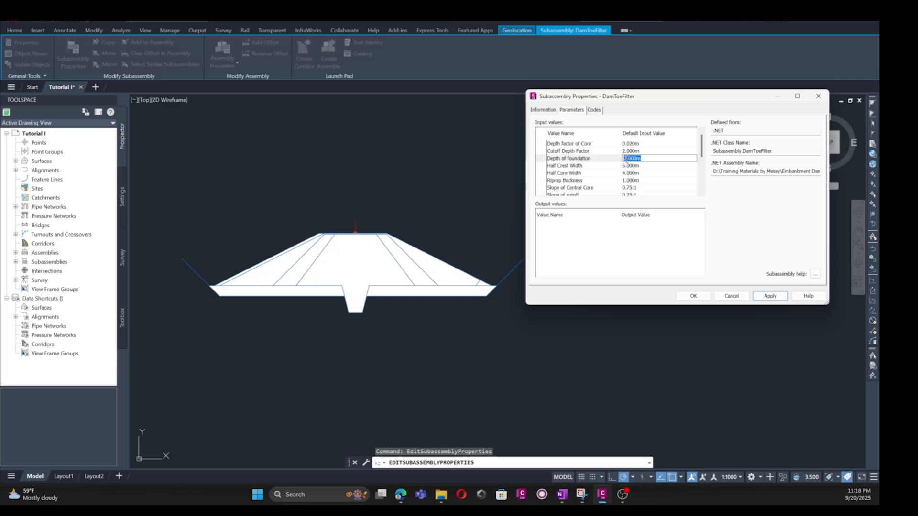
click(626, 158)
click(773, 297)
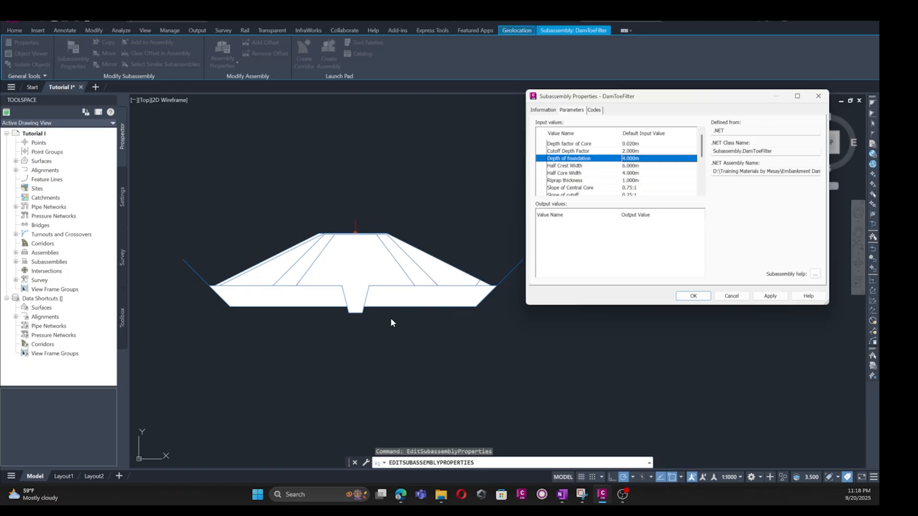
click(625, 161)
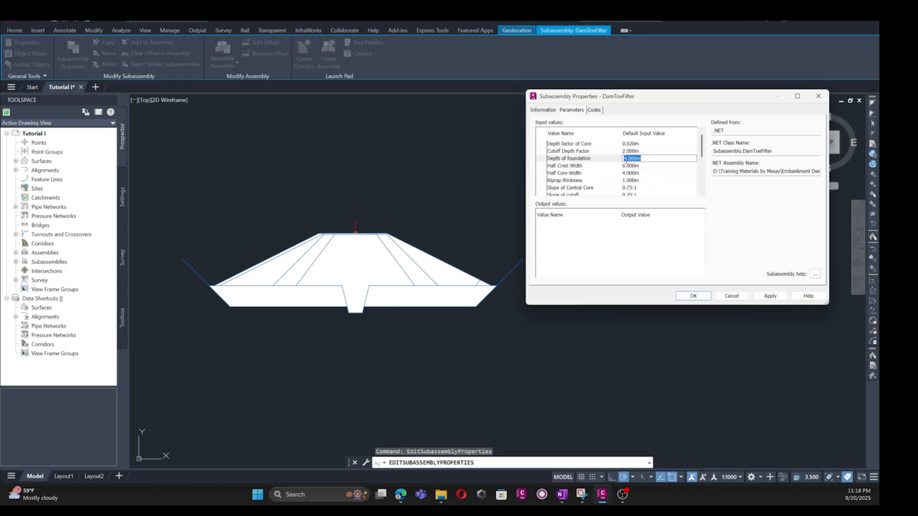
click(625, 159)
text(2)
click(769, 296)
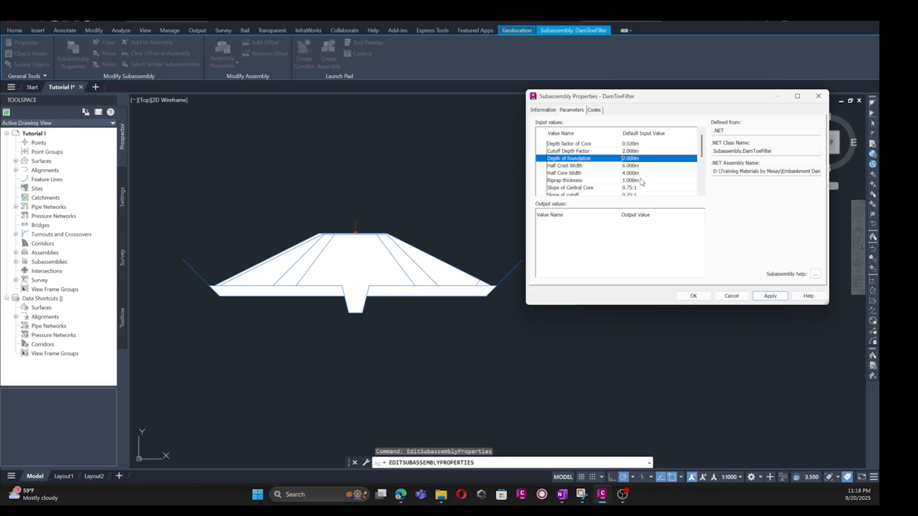
Examine the remaining DamToeFilter input values, including the zone 2 slopes and widths and the grading at the dam heel and toe.
scroll(630, 186, down, 2)
scroll(630, 185, down, 2)
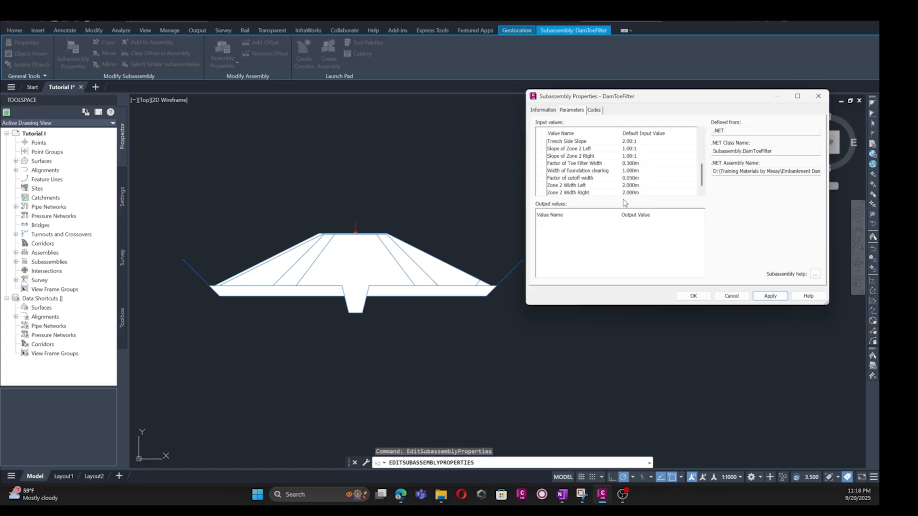
scroll(623, 182, down, 1)
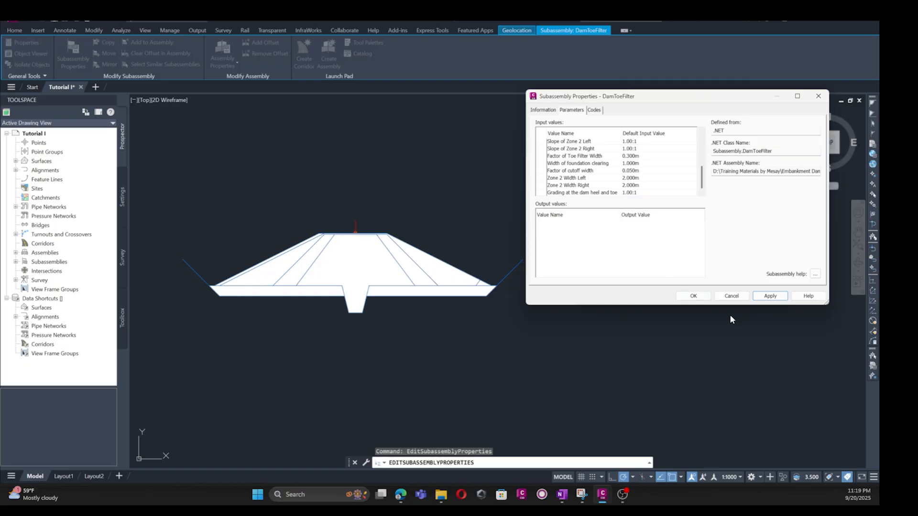
Accept the DamToeFilter subassembly properties and start a new corridor named Dam.
click(693, 297)
scroll(500, 224, down, 2)
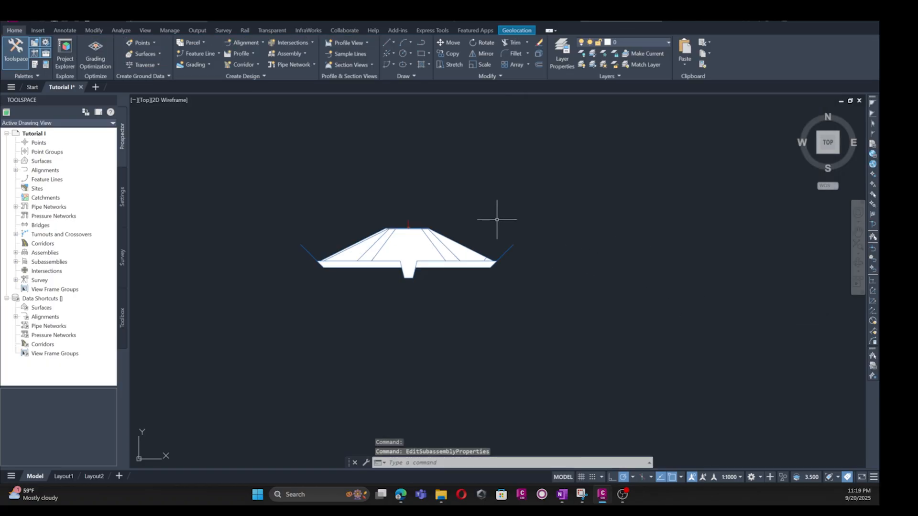
middle_drag(482, 205, 563, 205)
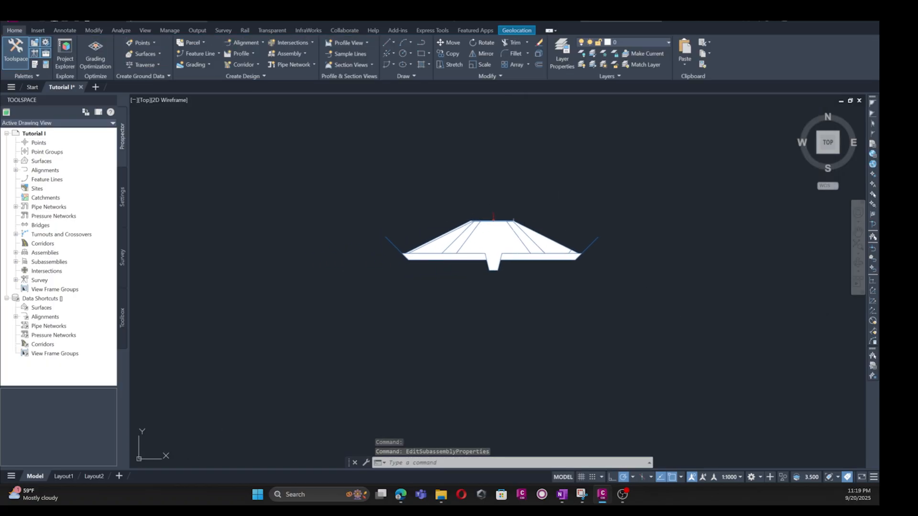
middle_drag(378, 322, 533, 282)
scroll(533, 283, down, 3)
middle_drag(345, 306, 472, 258)
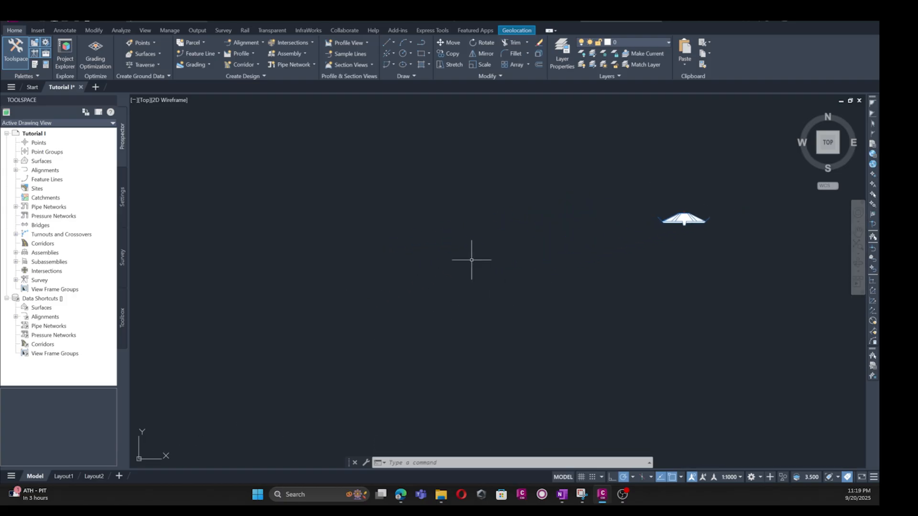
scroll(457, 261, down, 3)
middle_drag(352, 281, 575, 265)
scroll(575, 265, down, 5)
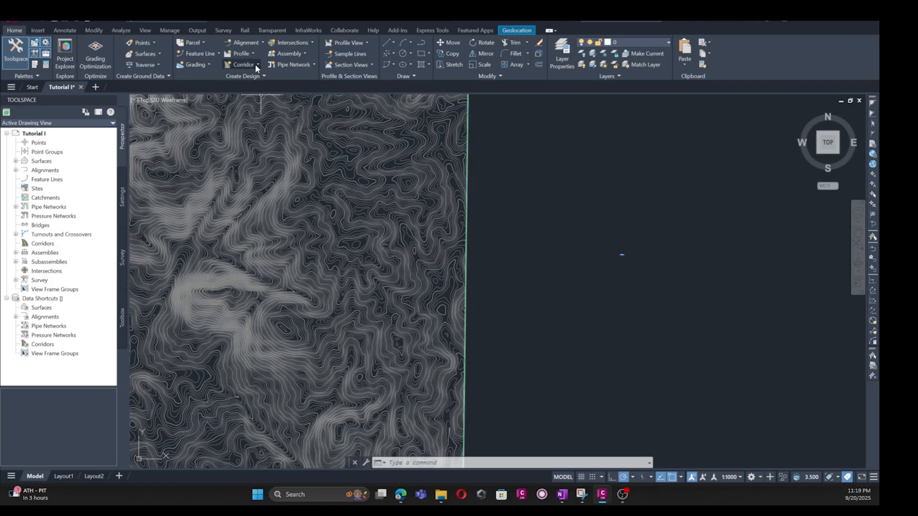
click(256, 65)
click(251, 102)
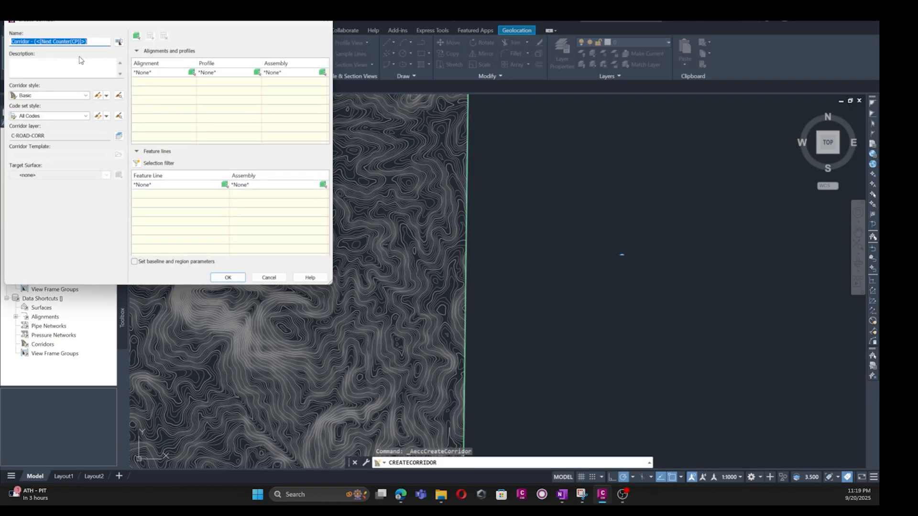
text(D)
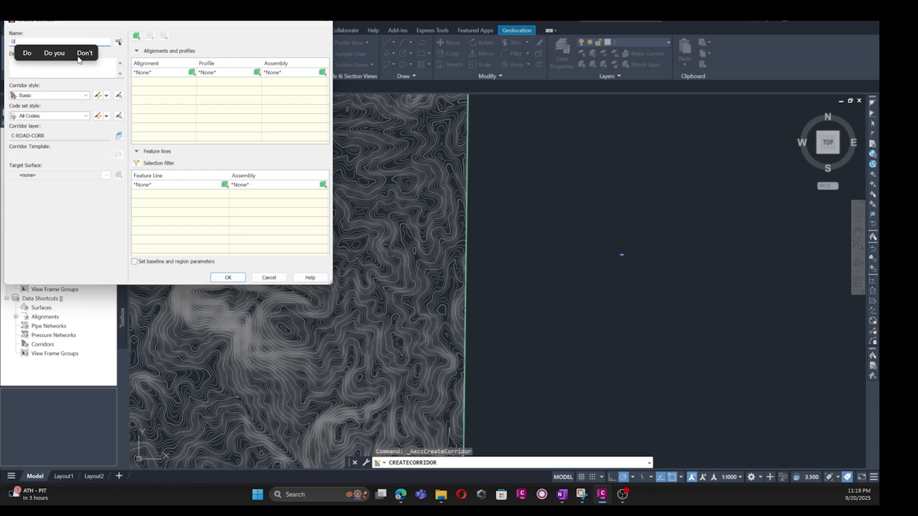
text(am)
click(69, 75)
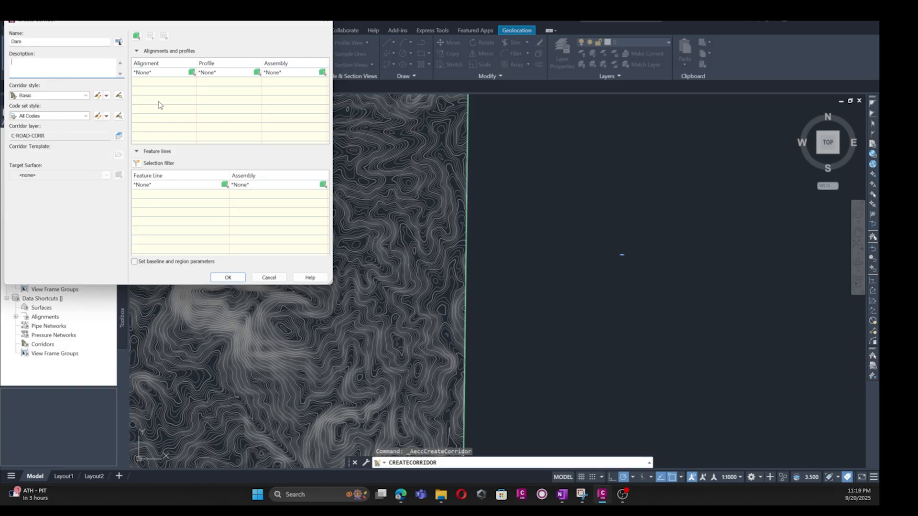
Assign the Dam alignment, the Dam Crest profile and the DAM assembly to the corridor's baseline.
click(167, 72)
click(185, 72)
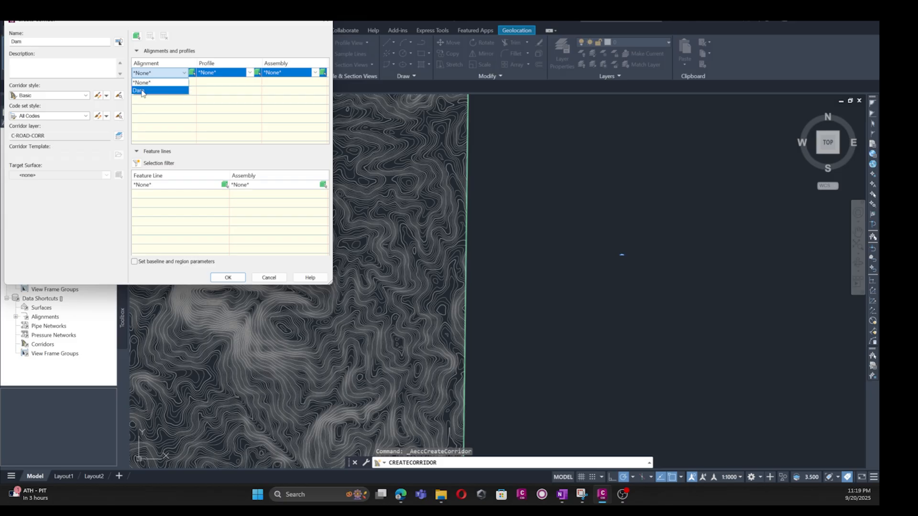
click(144, 91)
click(249, 72)
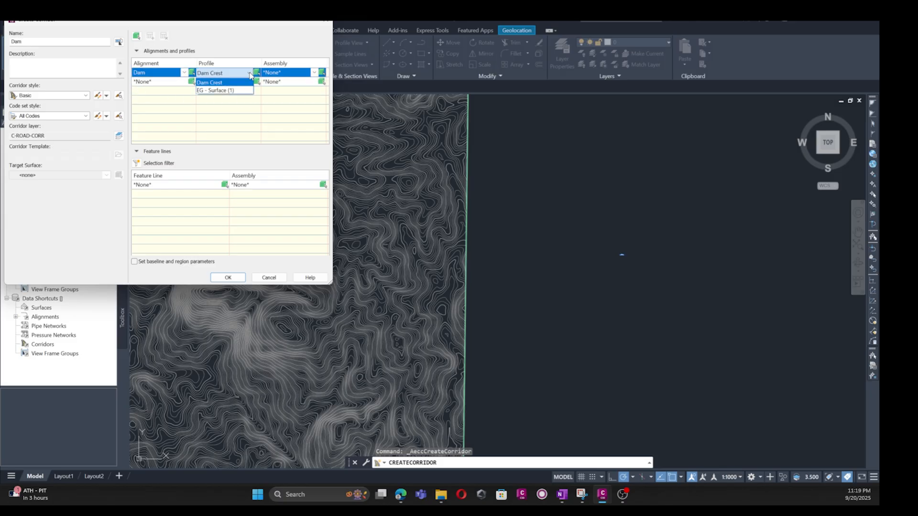
click(216, 83)
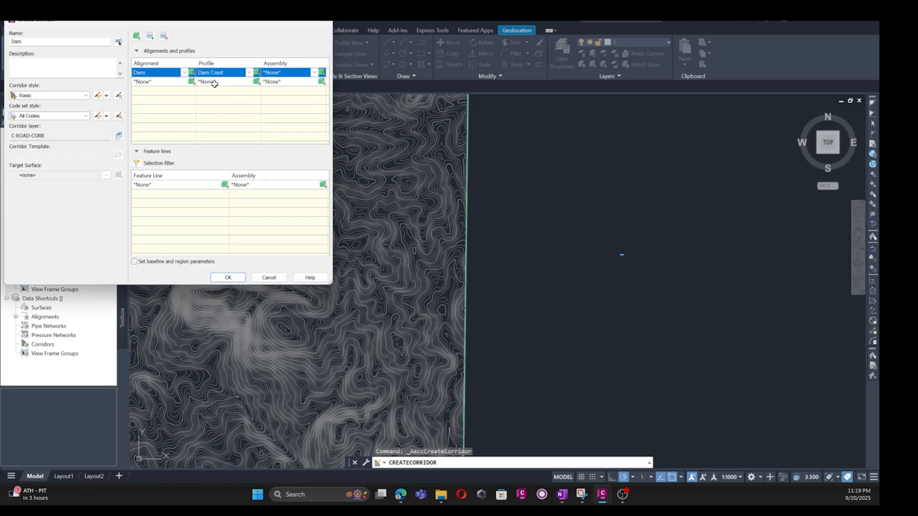
click(314, 72)
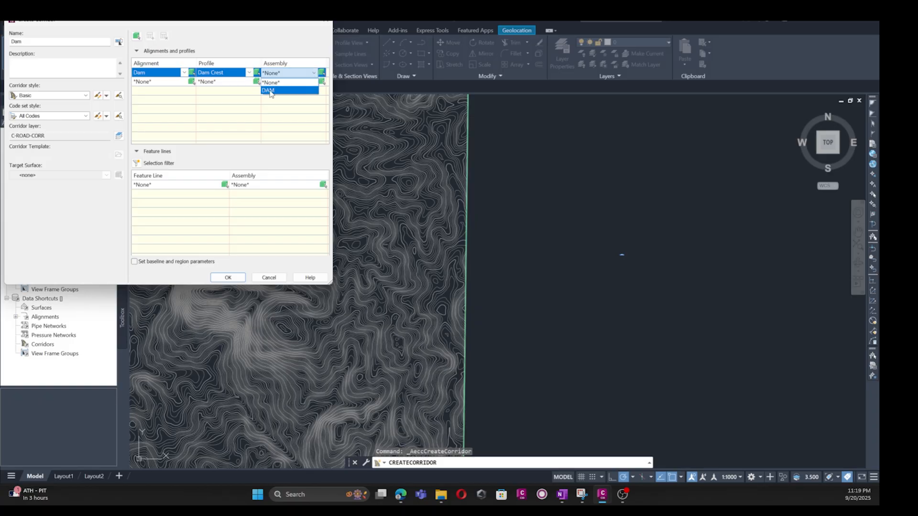
click(269, 90)
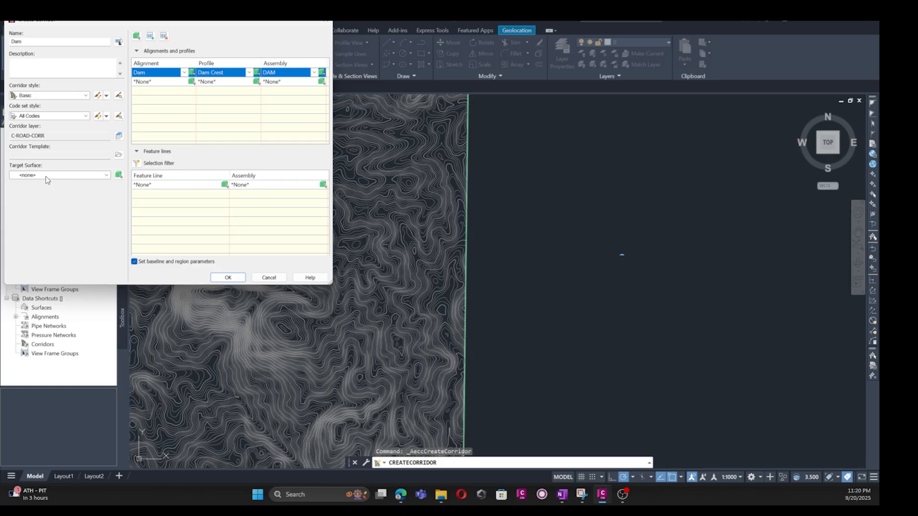
Set the corridor's target surface to EG and accept the corridor settings.
click(61, 176)
click(39, 193)
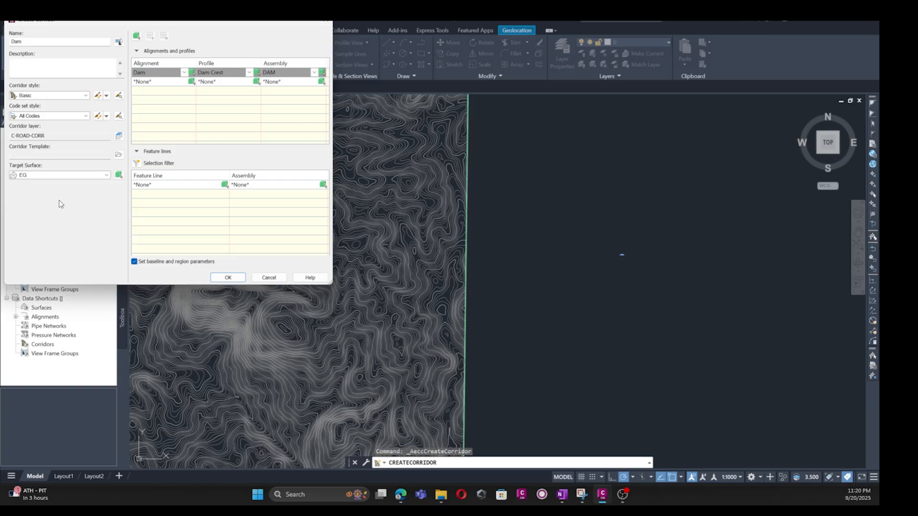
click(228, 278)
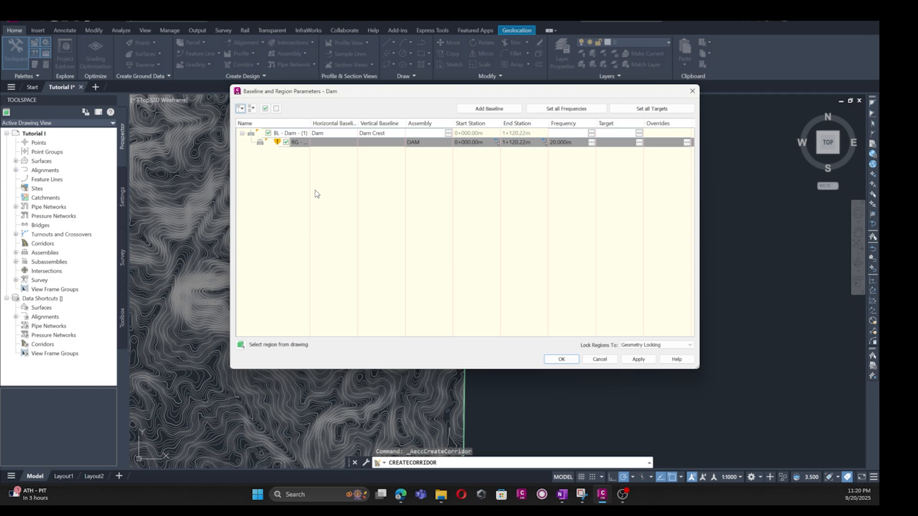
Set the region's assembly frequency to 10 m along tangents and curves, and build the Dam corridor.
click(570, 144)
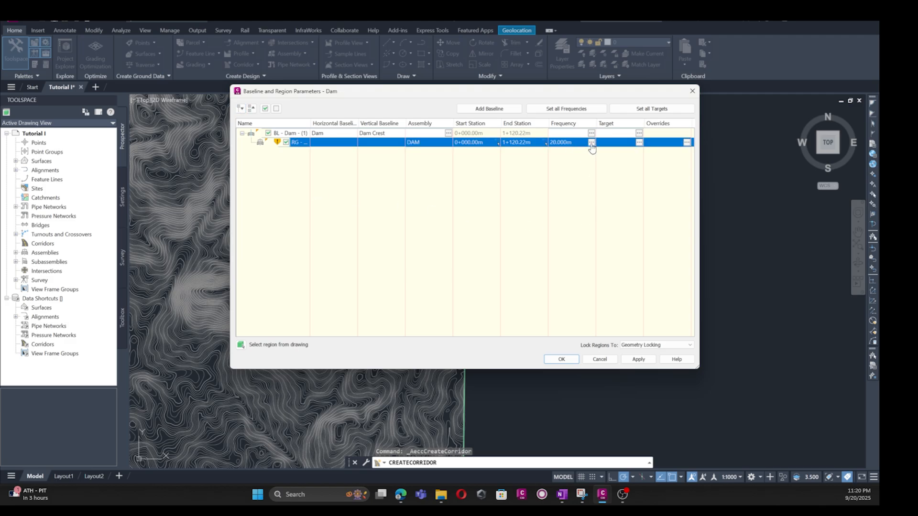
click(592, 142)
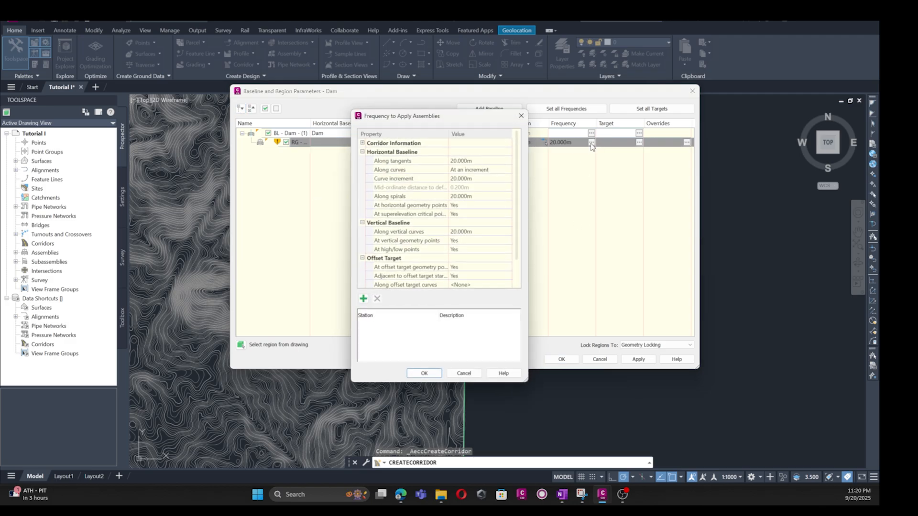
click(479, 161)
text(10)
key(Return)
click(483, 179)
text(1)
click(440, 374)
click(639, 359)
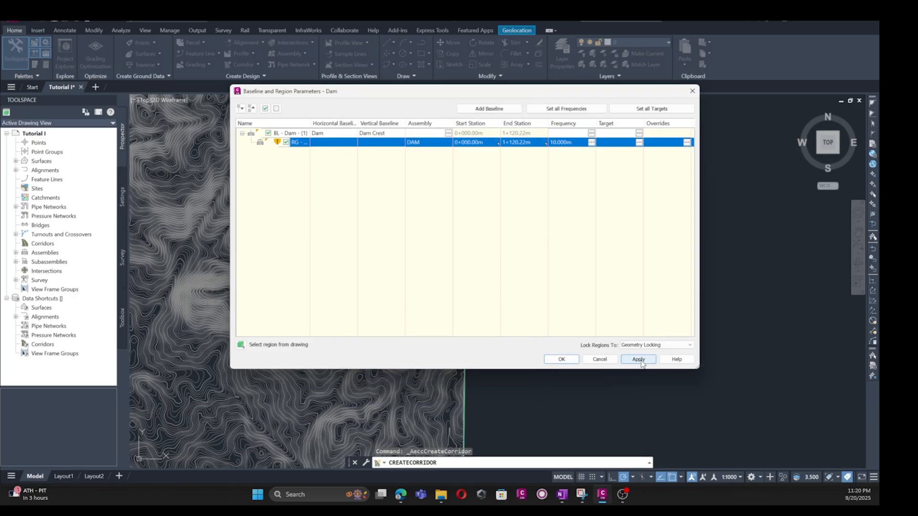
click(390, 234)
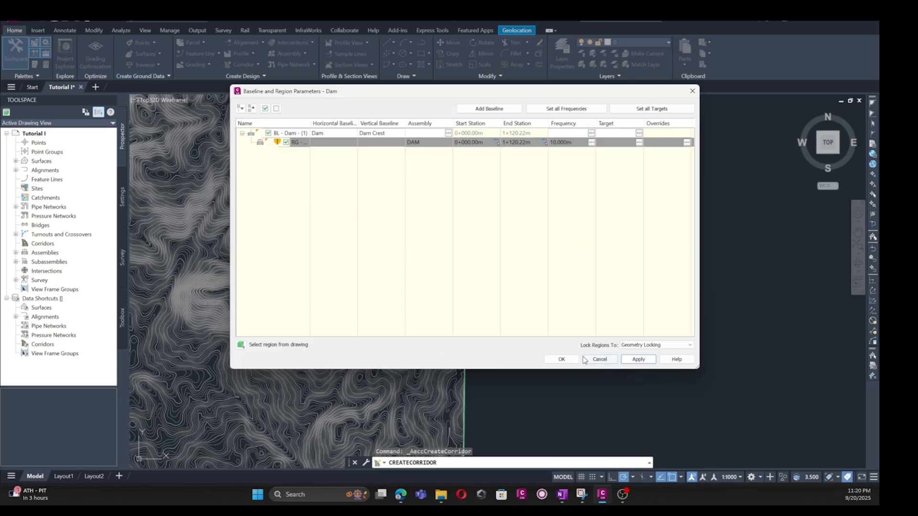
click(562, 360)
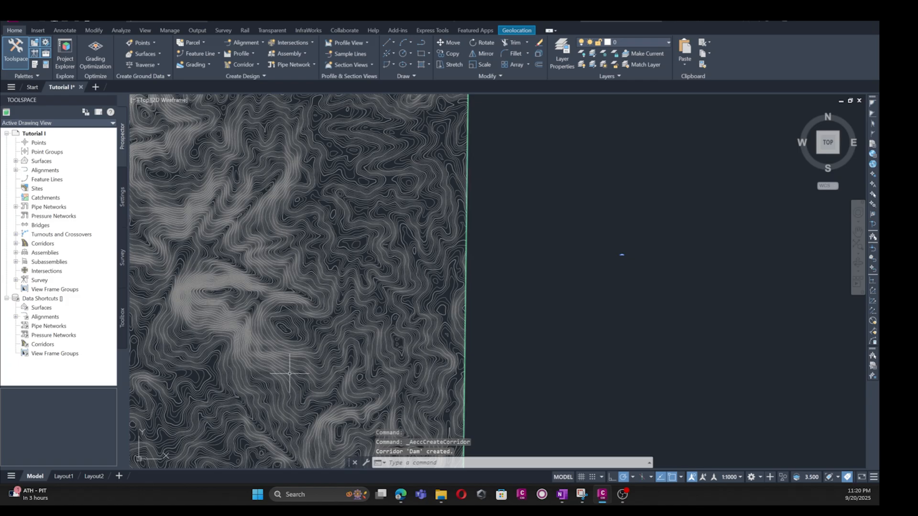
Show the Dam corridor in the Object Viewer from the SW Isometric direction.
scroll(512, 328, down, 3)
scroll(276, 225, down, 2)
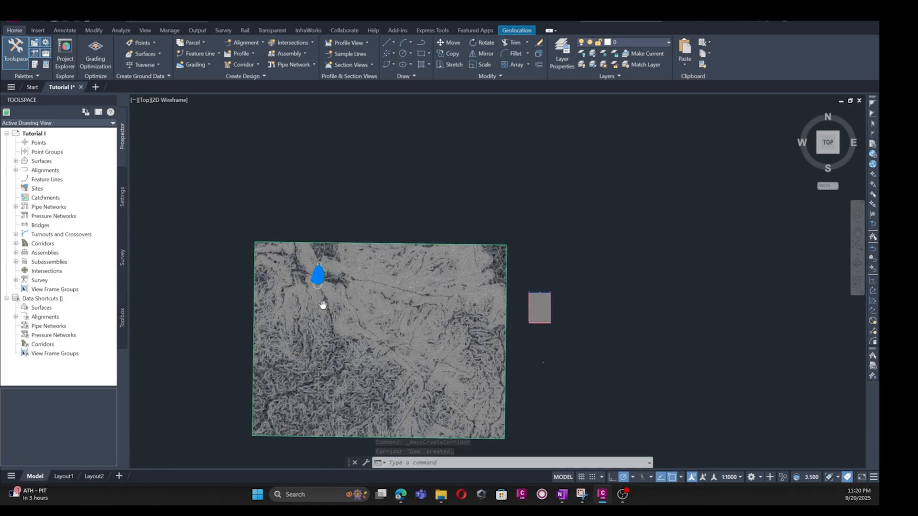
scroll(311, 268, up, 10)
scroll(330, 209, down, 3)
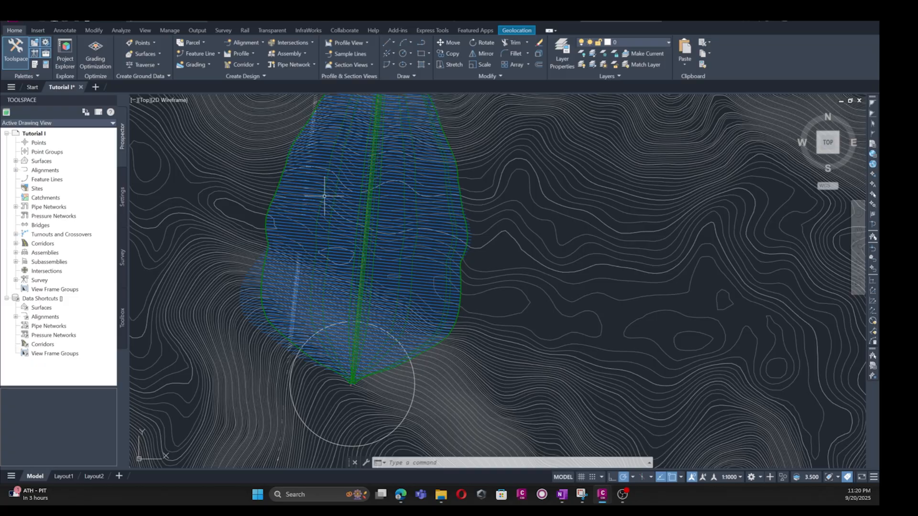
middle_drag(352, 295, 309, 296)
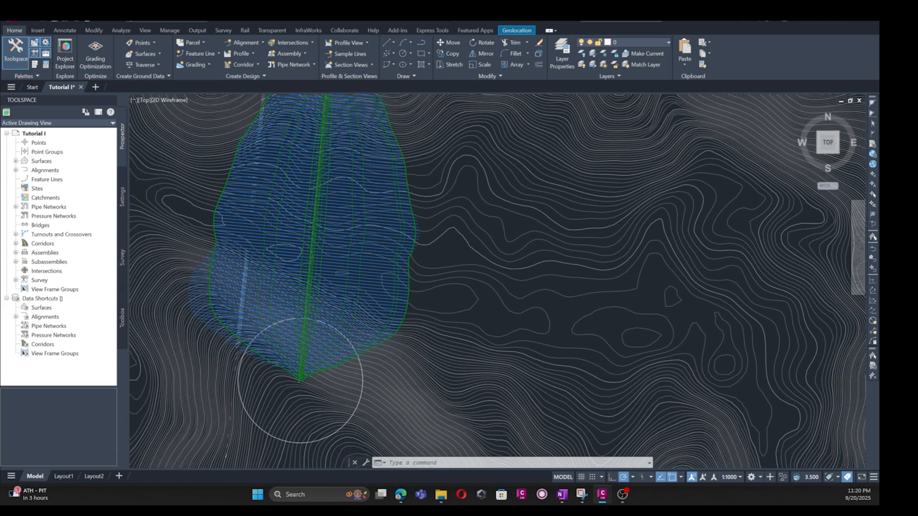
click(343, 266)
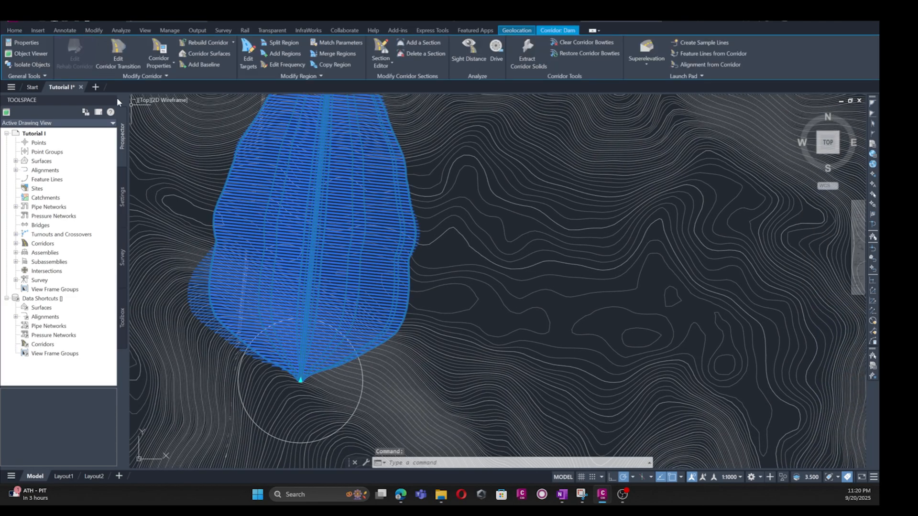
click(32, 54)
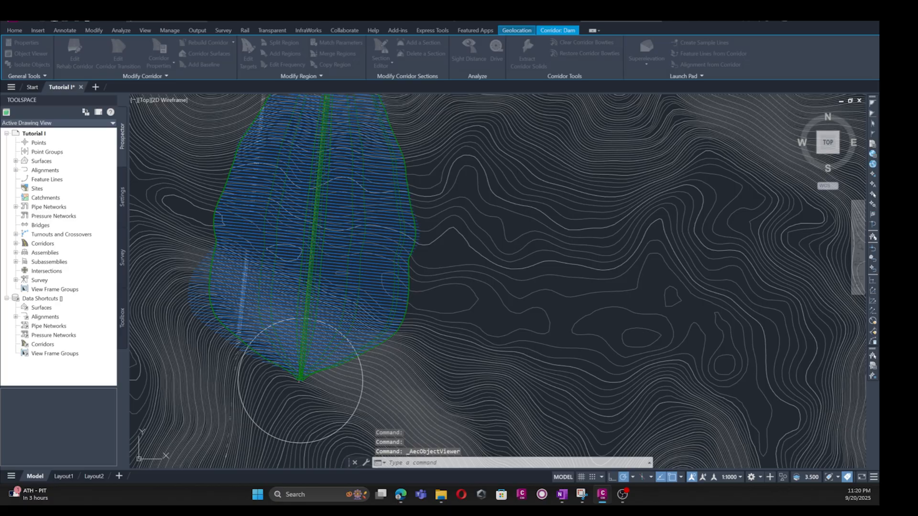
drag(345, 211, 157, 27)
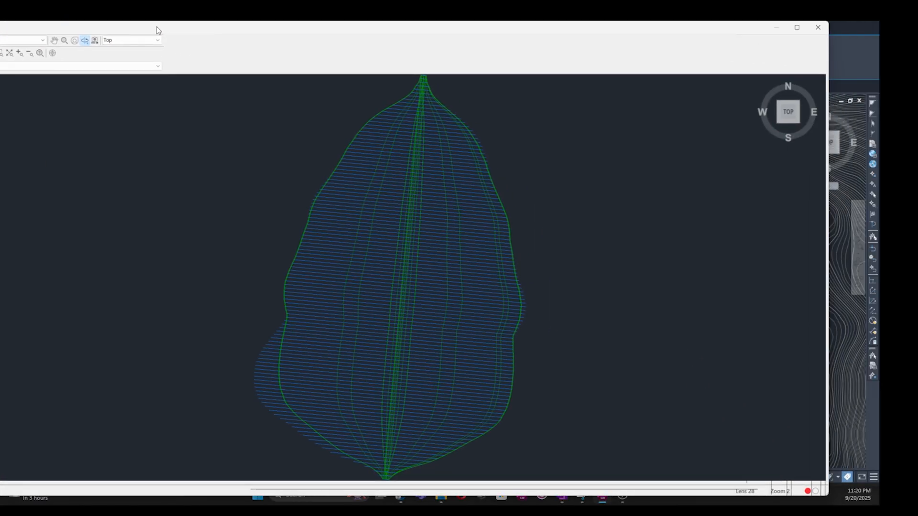
click(129, 40)
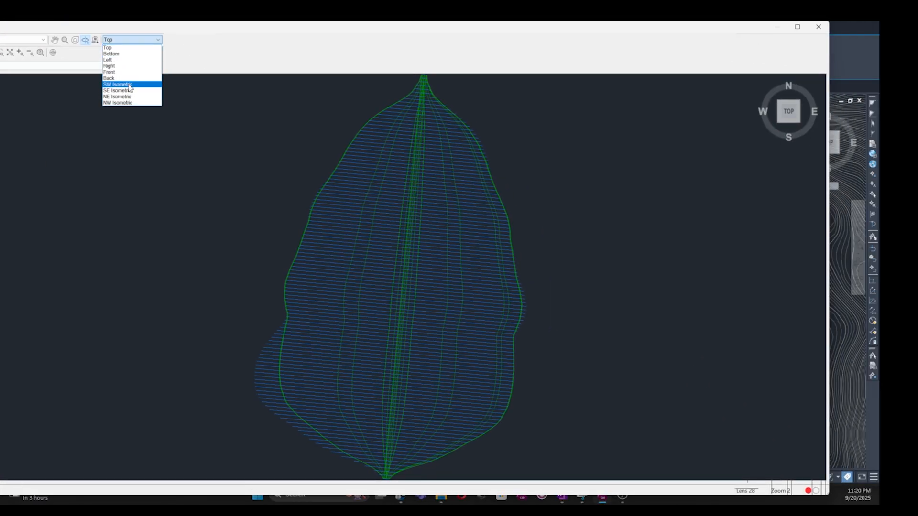
click(128, 85)
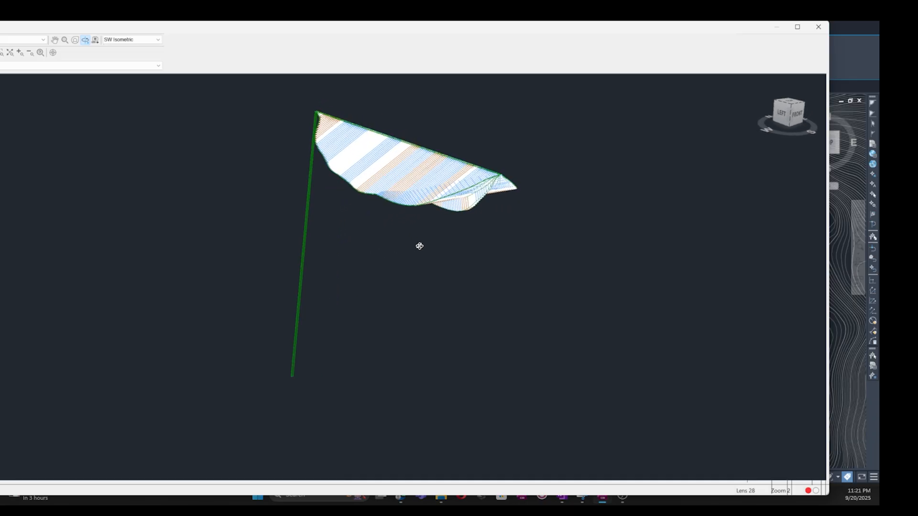
Examine the corridor's 3D shape and the dam cross sections at one end of the crest, and close the viewer.
drag(419, 246, 473, 275)
middle_drag(283, 162, 295, 267)
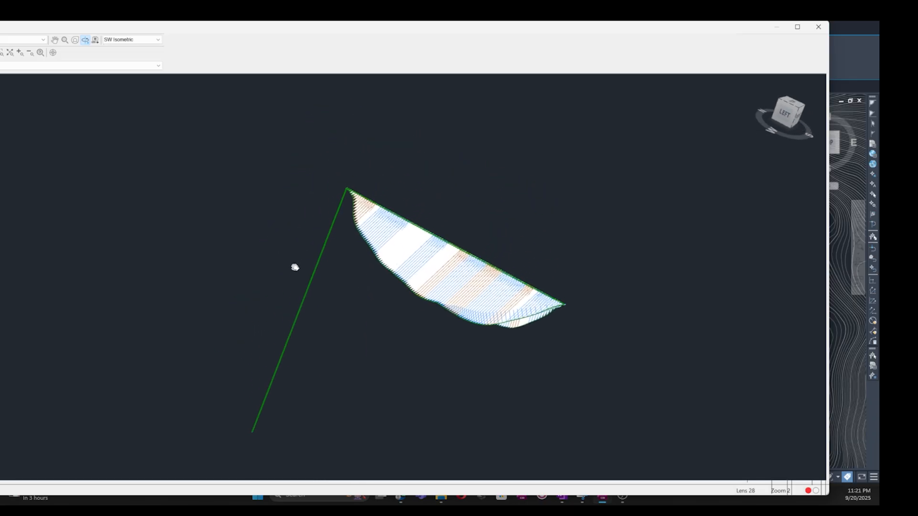
scroll(329, 204, up, 3)
scroll(272, 229, up, 2)
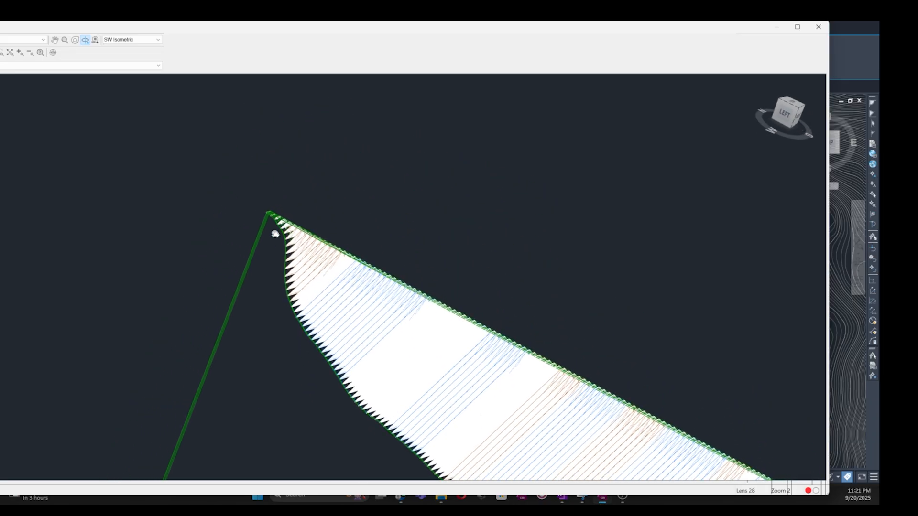
scroll(275, 234, up, 2)
scroll(394, 279, up, 4)
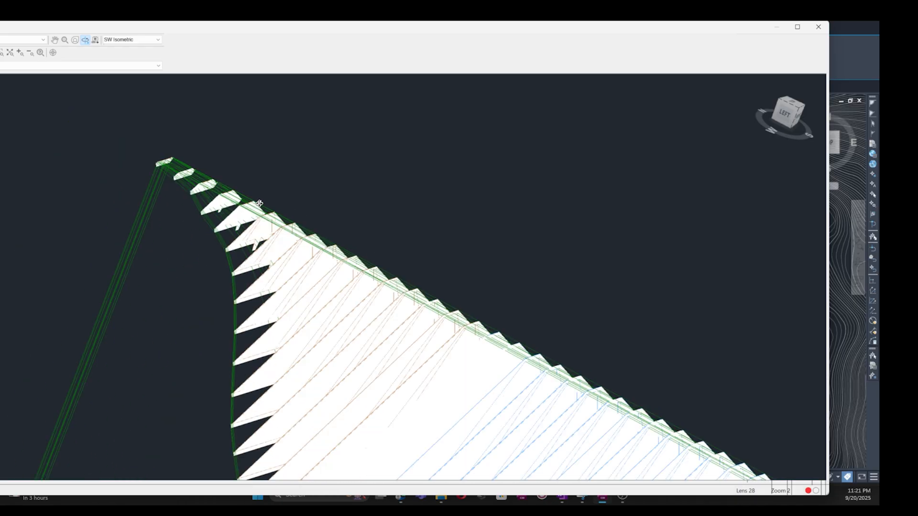
middle_drag(240, 198, 461, 300)
scroll(253, 206, up, 2)
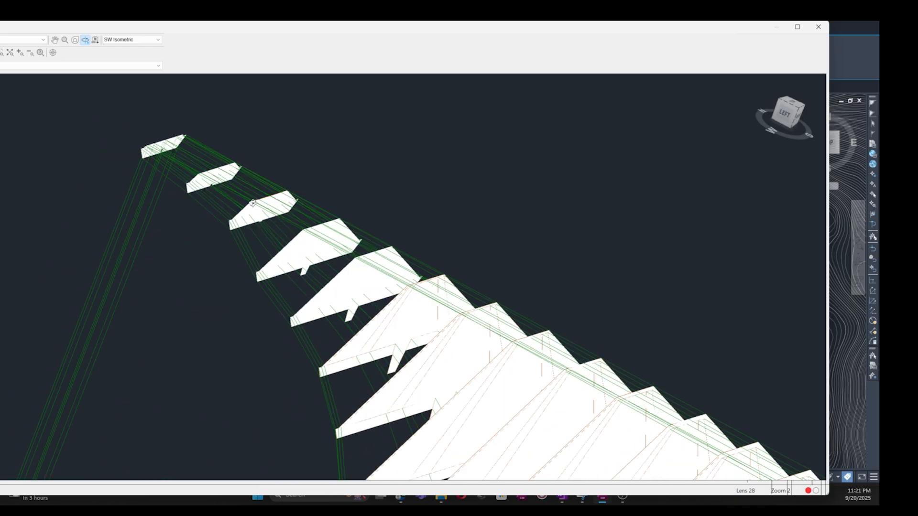
middle_drag(173, 164, 290, 225)
scroll(249, 187, up, 4)
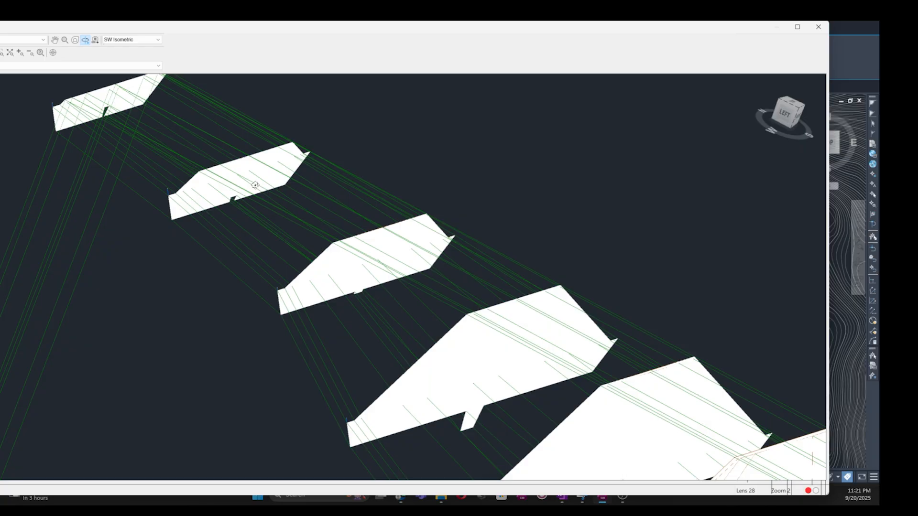
scroll(255, 185, down, 2)
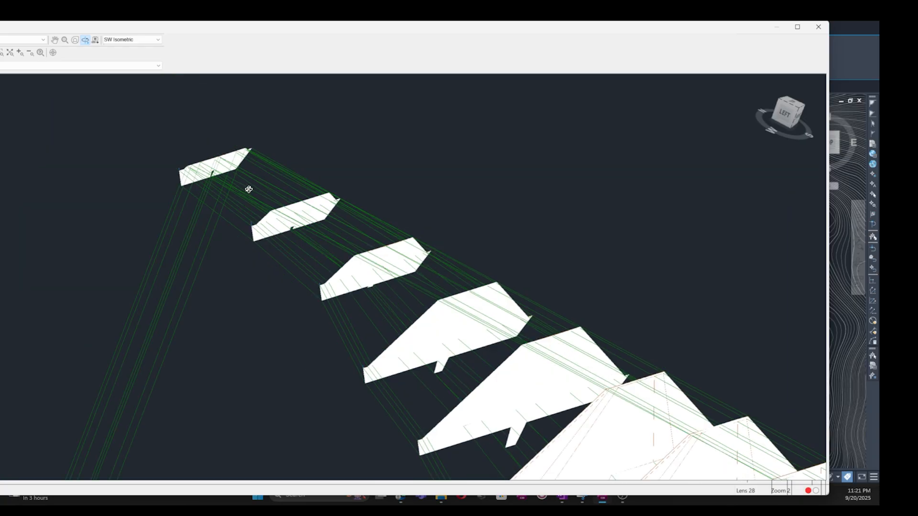
scroll(248, 190, up, 2)
middle_drag(244, 192, 253, 310)
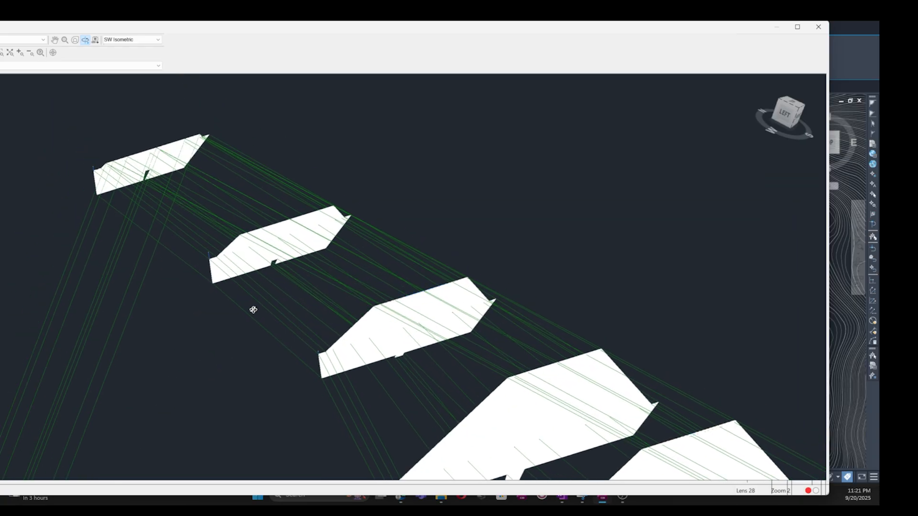
click(819, 27)
scroll(498, 180, down, 2)
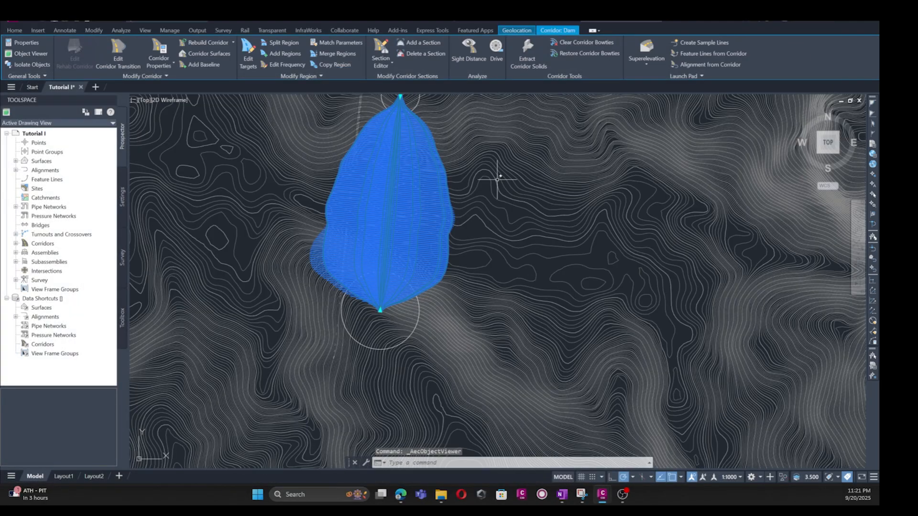
Examine the dam corridor's northern end against the surface contours in plan view, and clear the selection.
scroll(498, 180, up, 3)
scroll(347, 210, up, 6)
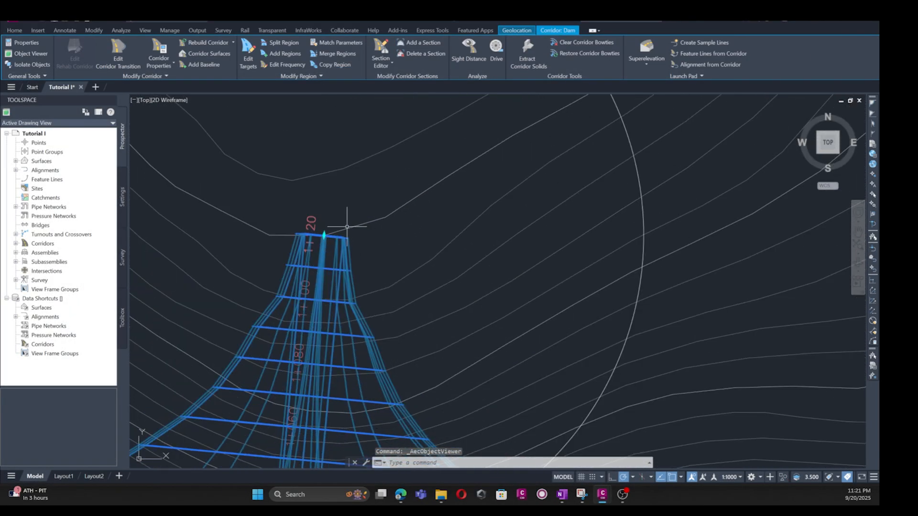
middle_drag(338, 235, 483, 193)
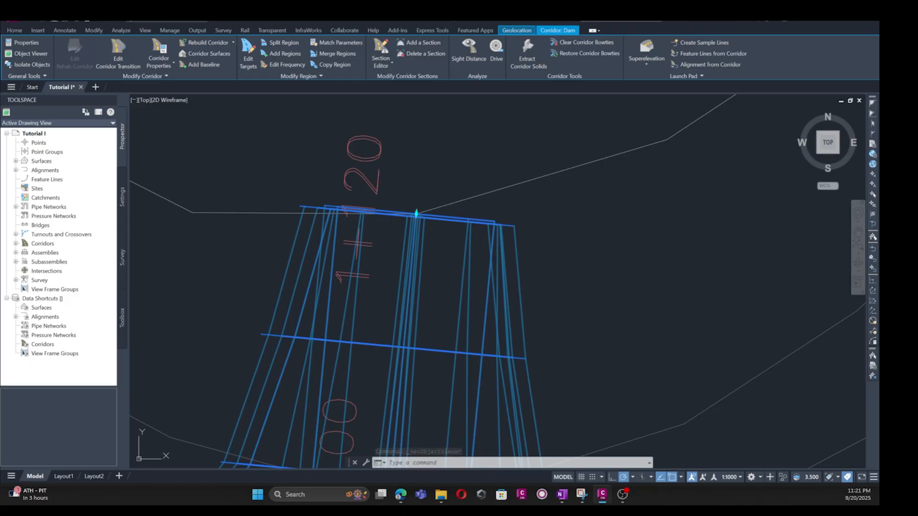
scroll(462, 214, down, 5)
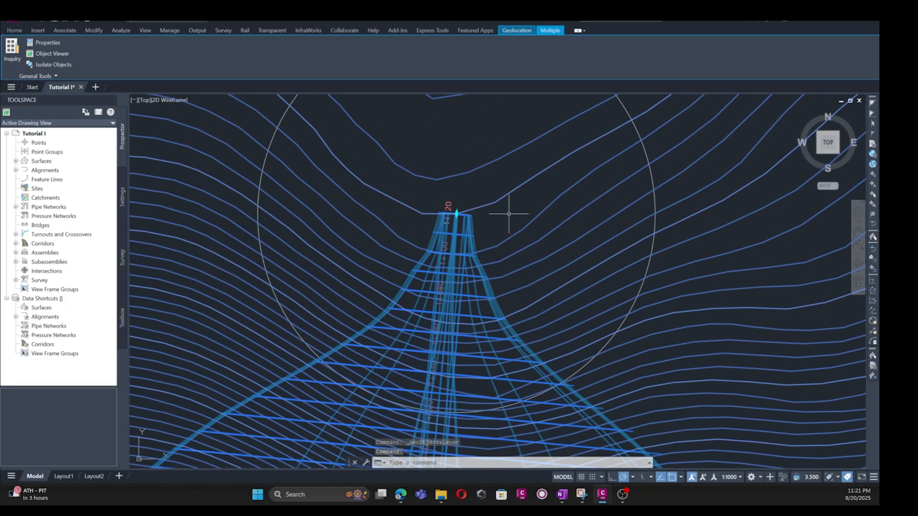
click(655, 204)
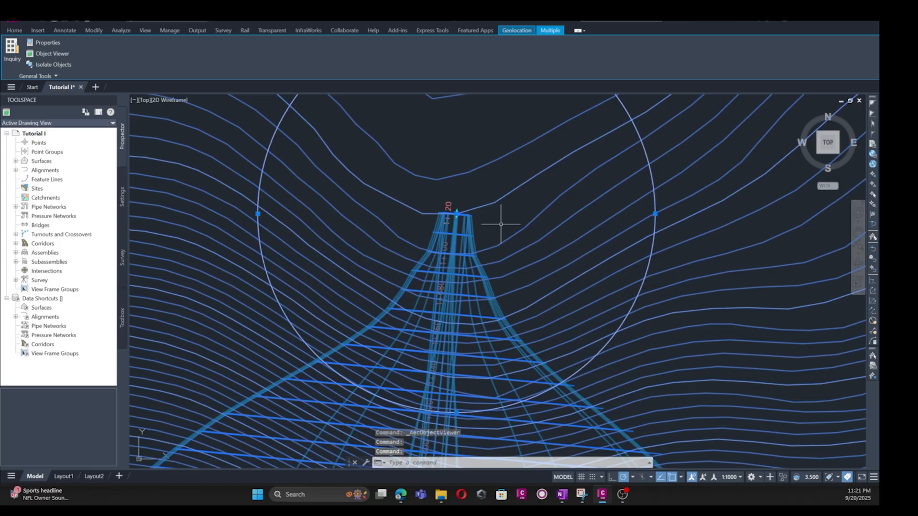
scroll(493, 219, up, 5)
scroll(532, 216, down, 3)
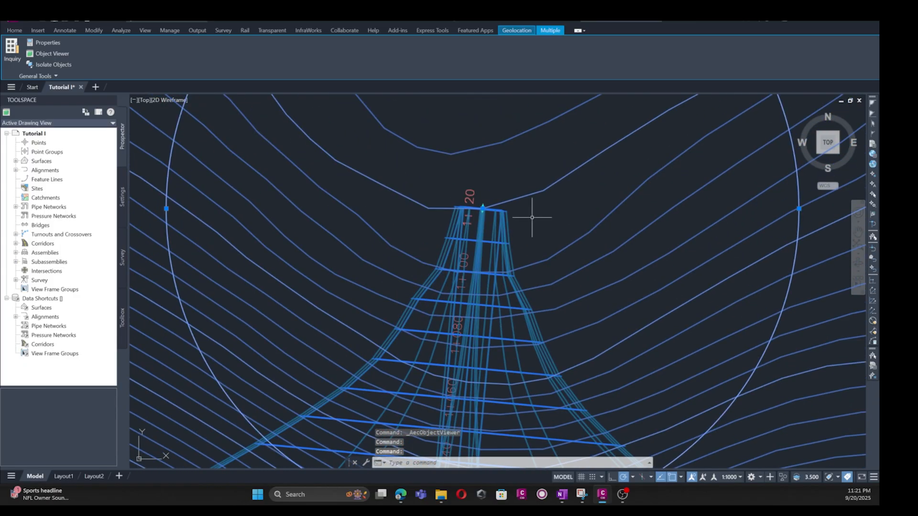
scroll(532, 218, down, 4)
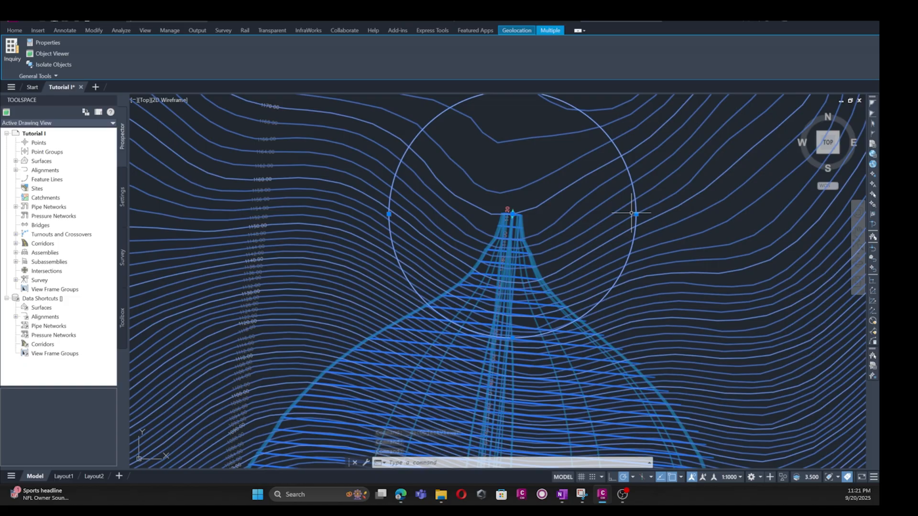
key(Escape)
Select the Dam Crest profile in the profile view and examine its start point against the ground line.
middle_drag(631, 213, 425, 188)
scroll(425, 189, down, 5)
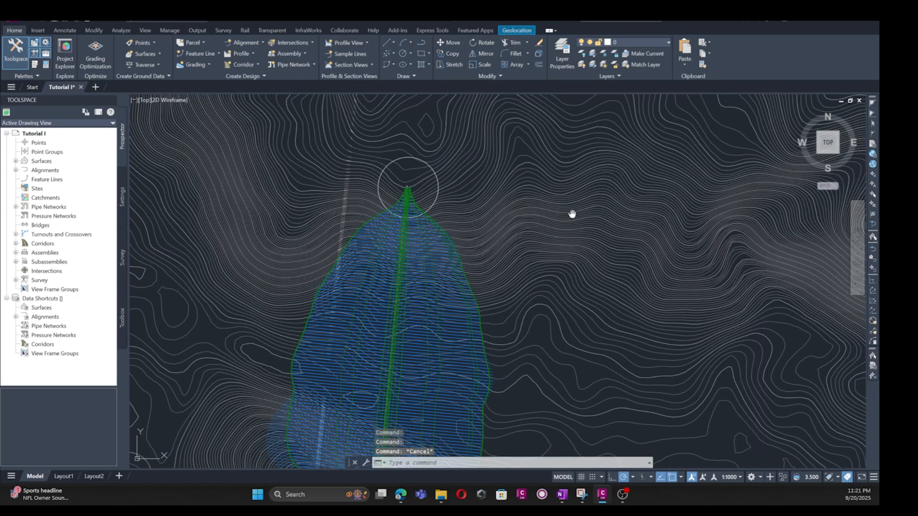
middle_drag(573, 214, 359, 180)
scroll(358, 181, down, 8)
middle_drag(510, 206, 322, 205)
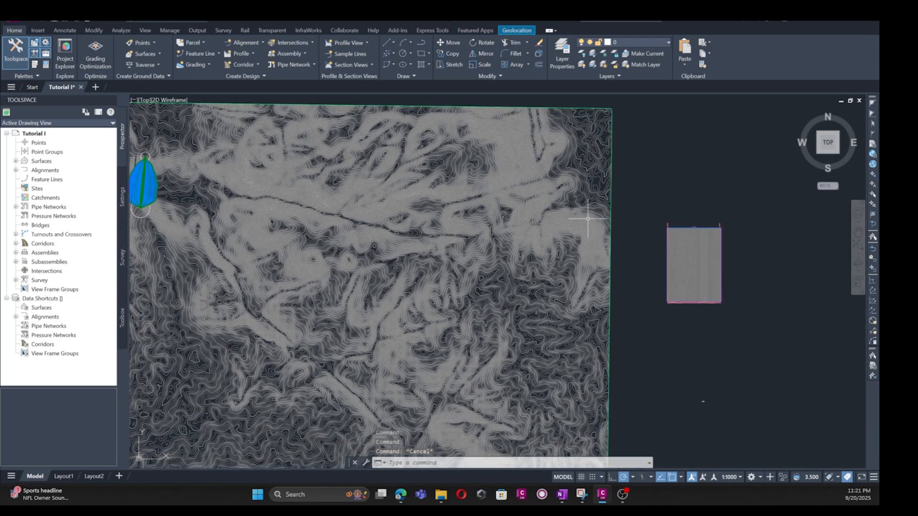
middle_drag(732, 251, 491, 225)
scroll(480, 210, up, 6)
scroll(321, 191, up, 4)
middle_drag(321, 191, 352, 189)
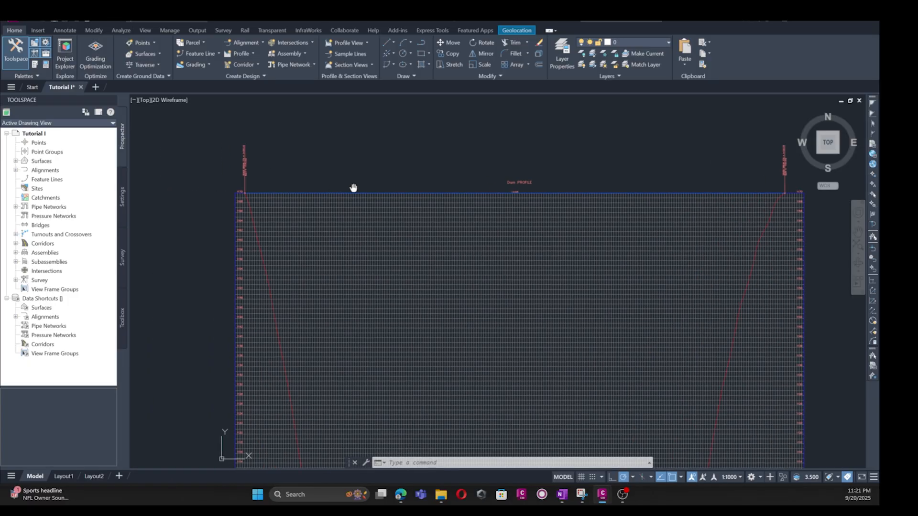
scroll(331, 185, up, 10)
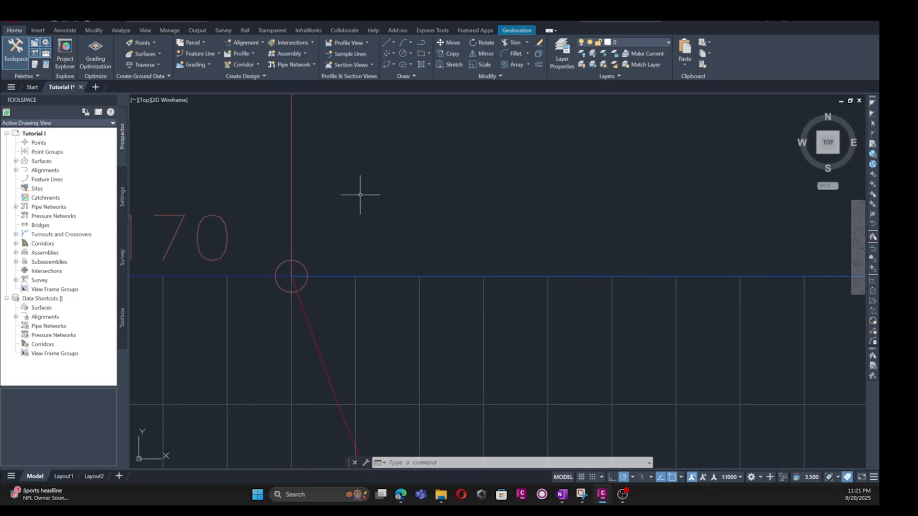
click(393, 274)
scroll(273, 265, up, 8)
scroll(396, 287, up, 3)
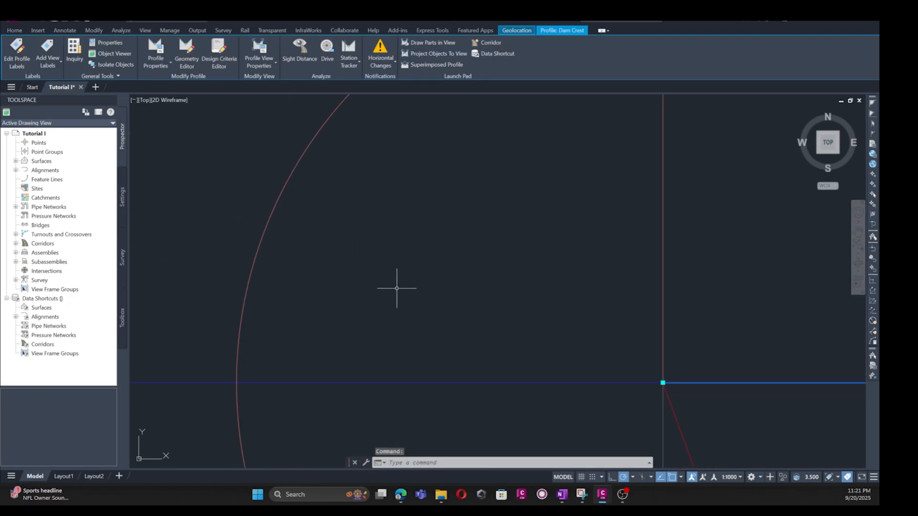
middle_drag(497, 323, 295, 177)
scroll(499, 245, up, 4)
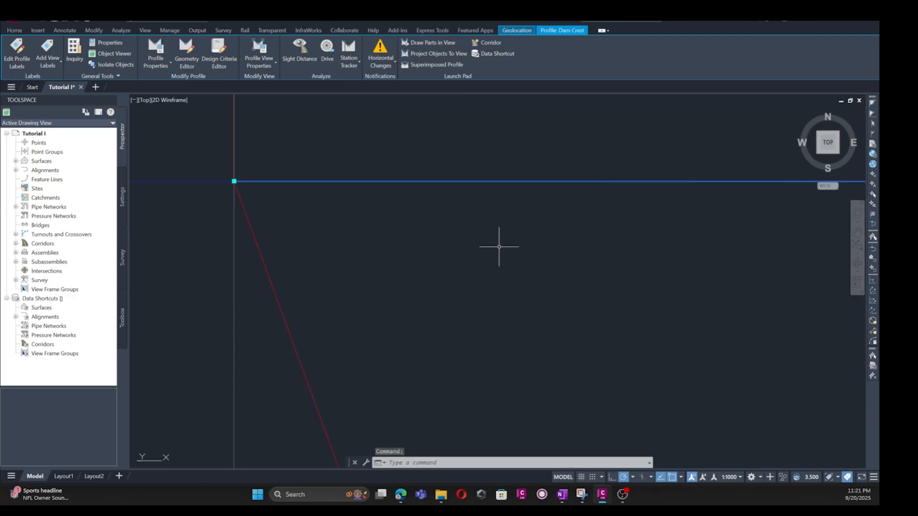
scroll(500, 247, down, 10)
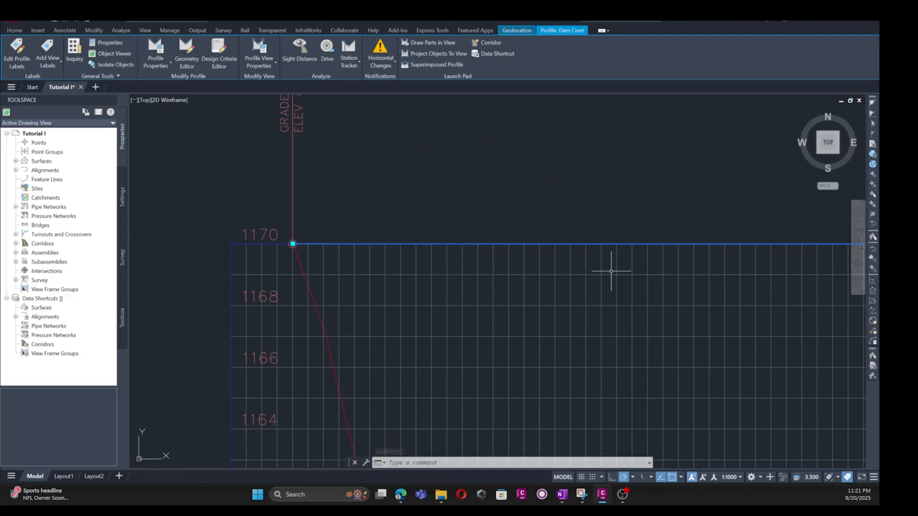
middle_drag(611, 271, 343, 254)
middle_drag(631, 251, 559, 239)
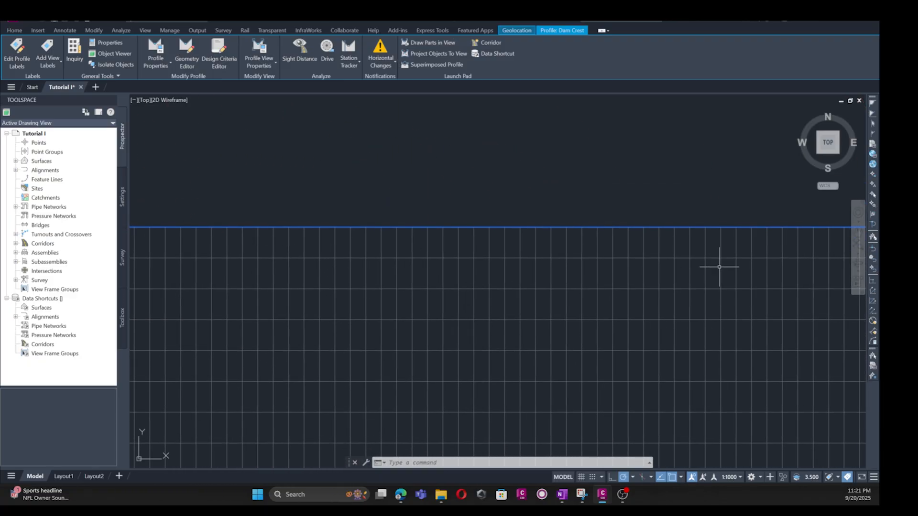
Stretch the Dam Crest profile's end point onto the end of the ground line at elevation 1170, and rebuild the corridors.
scroll(719, 267, down, 8)
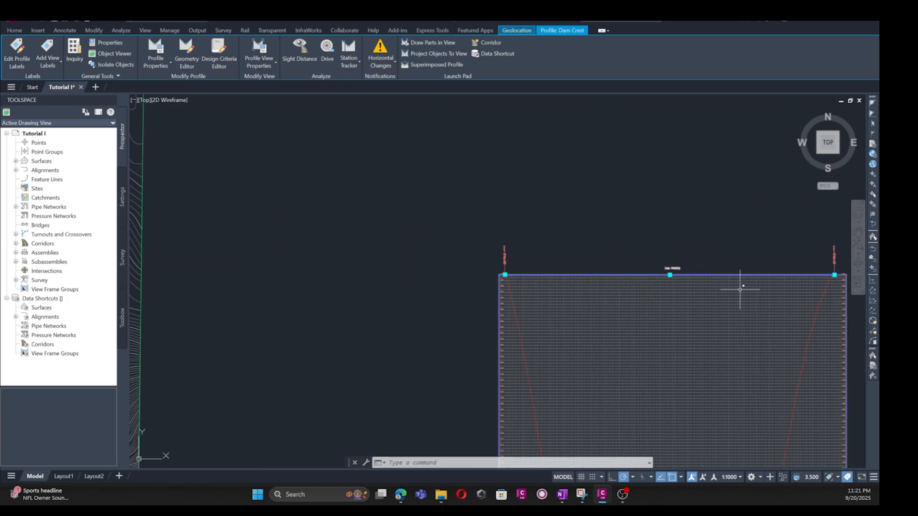
middle_drag(740, 289, 400, 283)
scroll(536, 276, up, 3)
scroll(285, 230, up, 3)
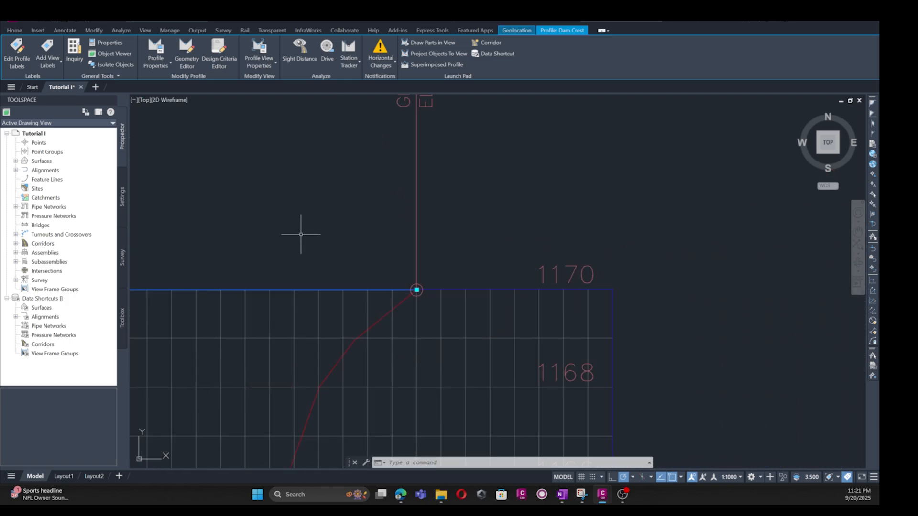
mouse_move(392, 241)
middle_down()
mouse_move(343, 378)
mouse_move(376, 245)
mouse_move(373, 274)
middle_up()
scroll(396, 309, up, 5)
scroll(378, 268, up, 2)
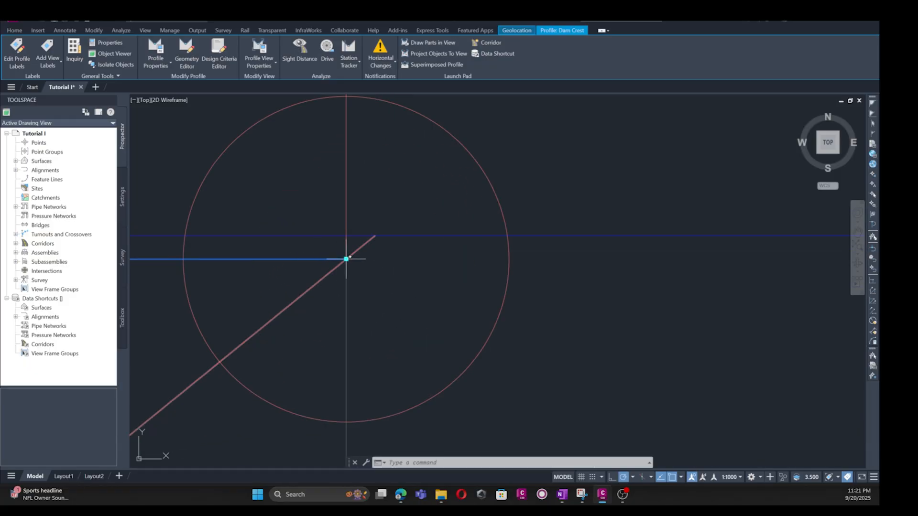
click(346, 259)
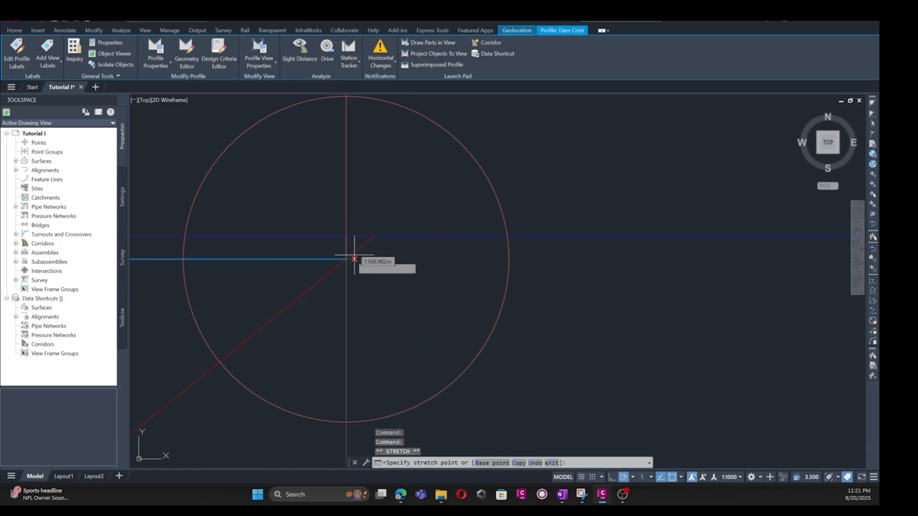
click(376, 236)
scroll(492, 273, up, 5)
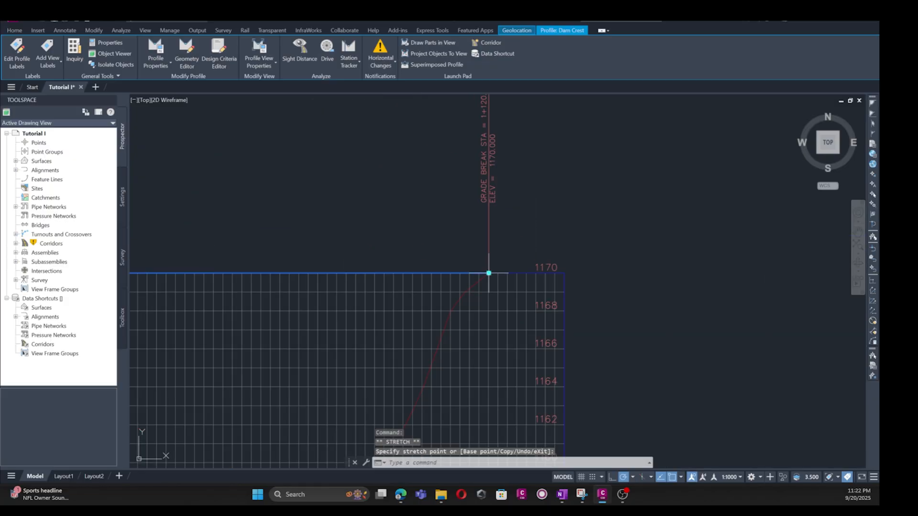
right_click(49, 244)
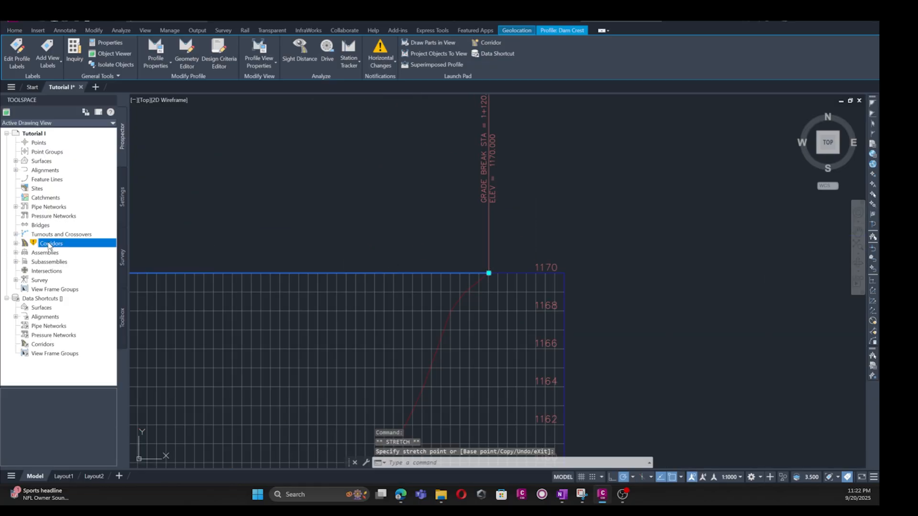
click(76, 261)
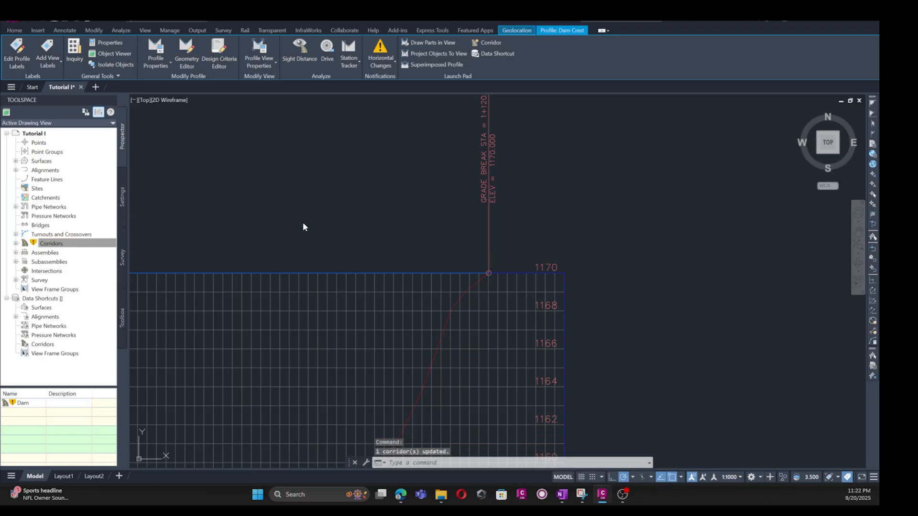
Select the rebuilt Dam corridor in plan and show it in the Object Viewer from the SW Isometric direction.
scroll(371, 211, down, 6)
mouse_move(306, 250)
middle_down()
mouse_move(618, 235)
mouse_move(344, 242)
mouse_move(684, 251)
middle_up()
middle_drag(252, 173, 325, 268)
scroll(273, 230, up, 8)
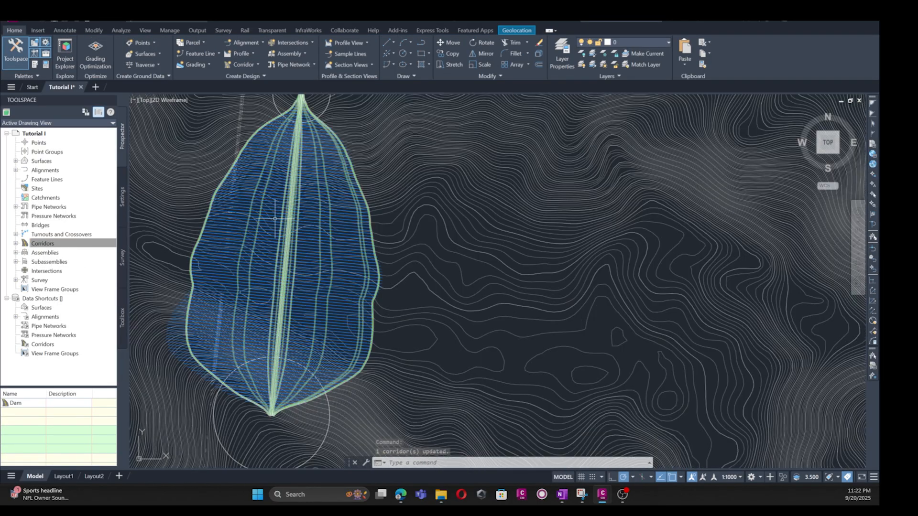
click(317, 207)
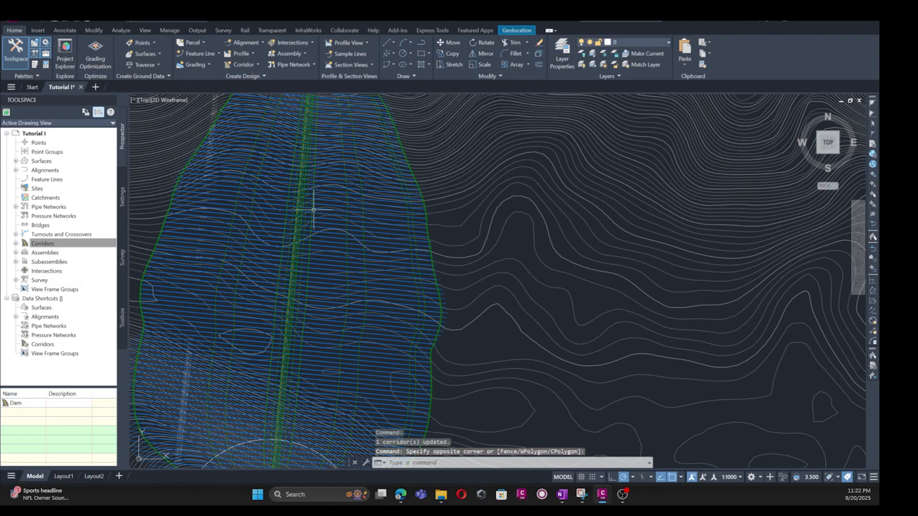
click(198, 119)
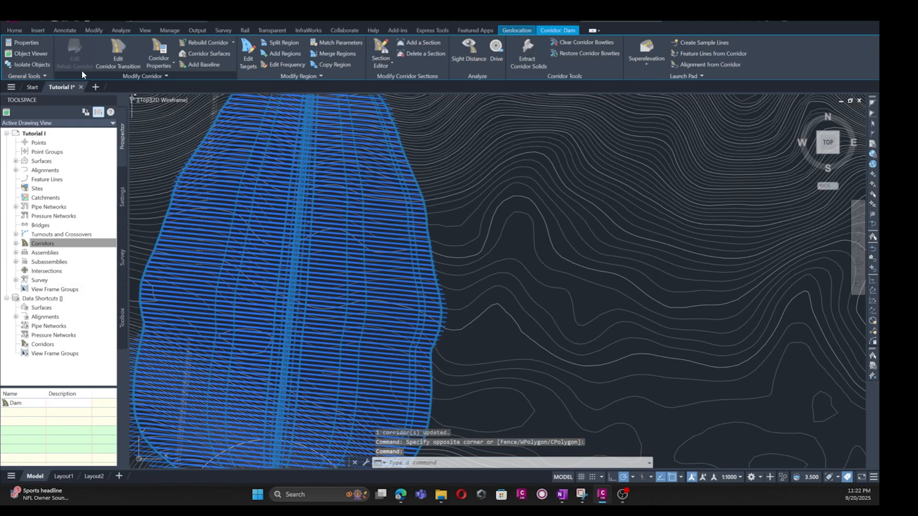
click(30, 54)
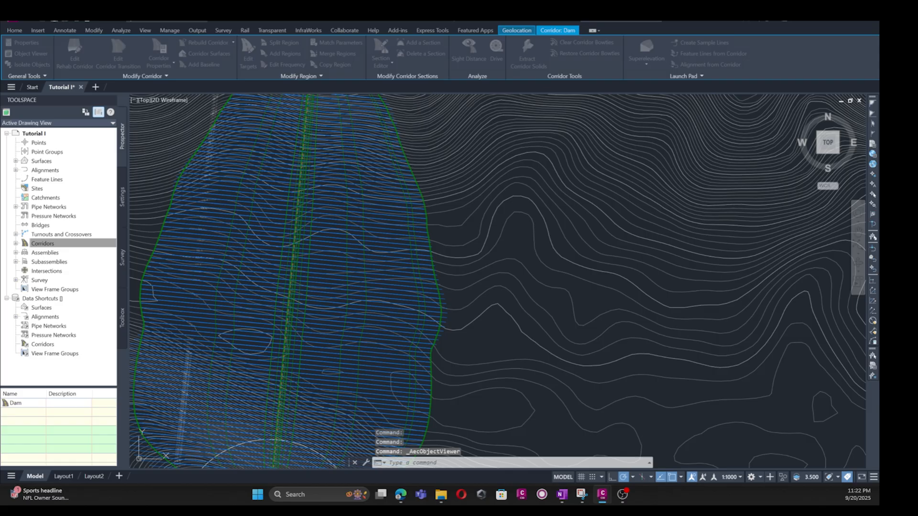
drag(114, 282, 480, 33)
click(150, 43)
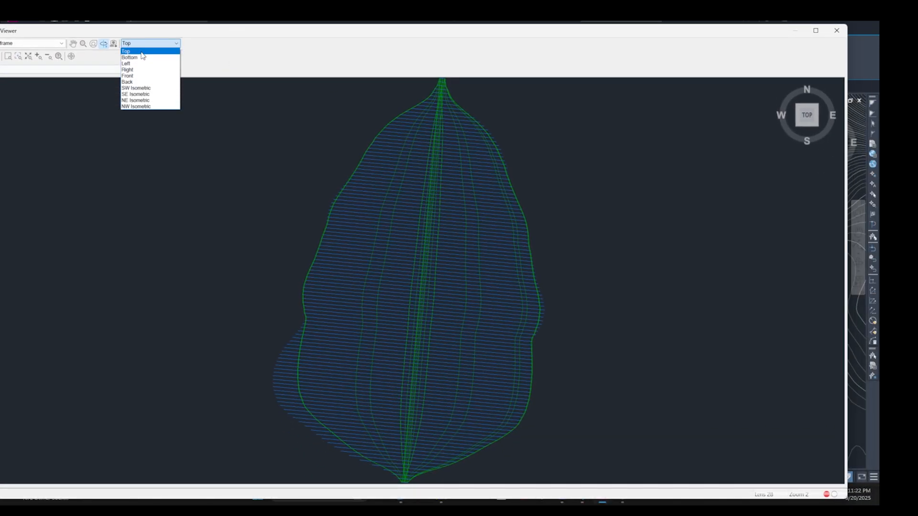
click(144, 86)
Examine the rebuilt dam's slopes, cutoff trench and crest end from the front, and maximize the Object Viewer.
drag(341, 318, 283, 293)
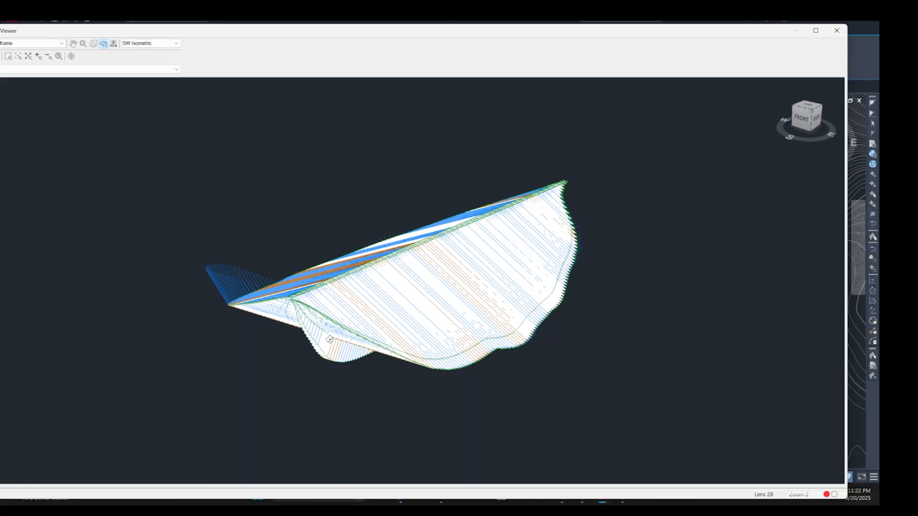
drag(329, 339, 363, 335)
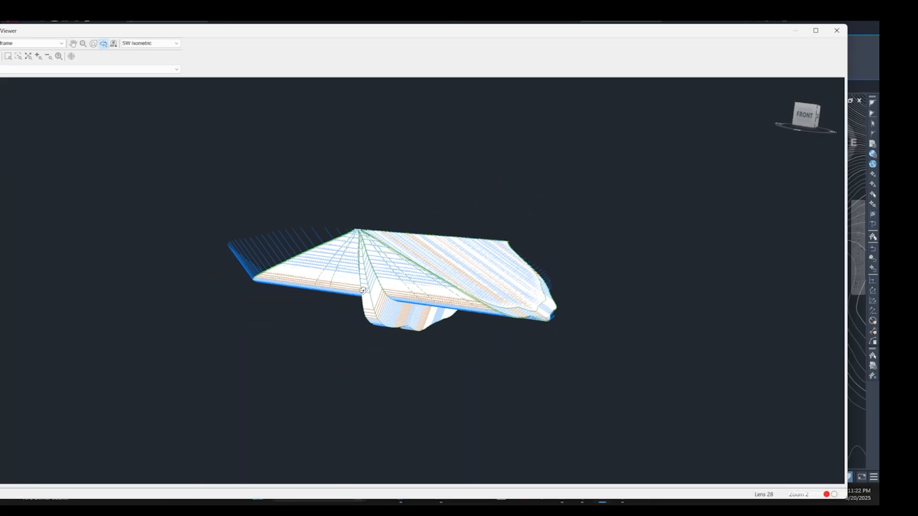
scroll(370, 301, up, 3)
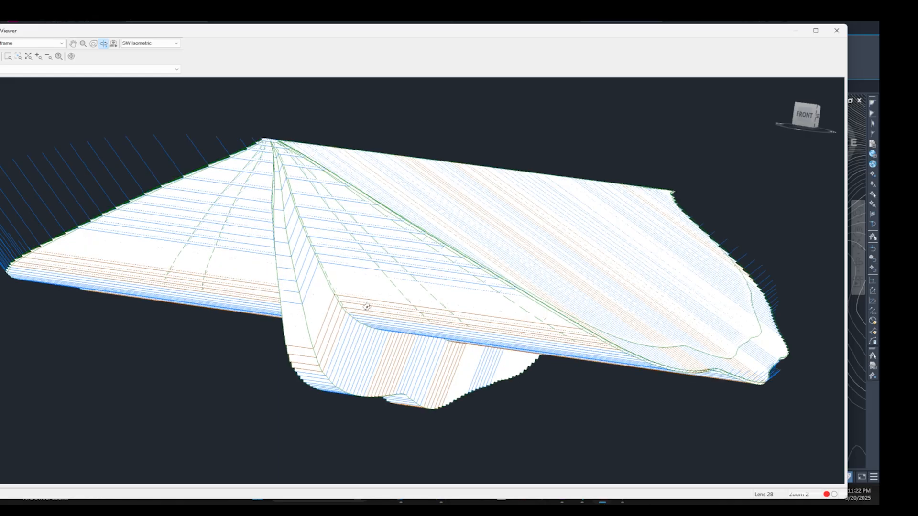
drag(367, 307, 435, 328)
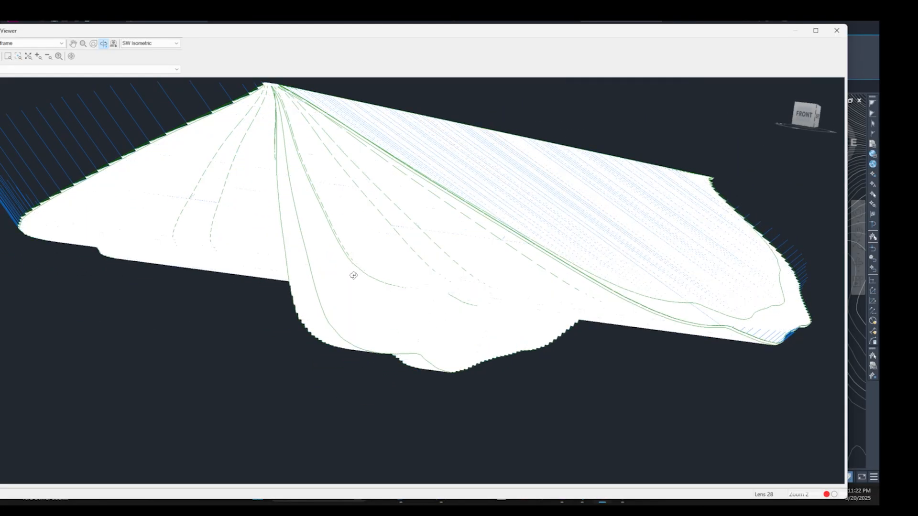
drag(353, 276, 471, 324)
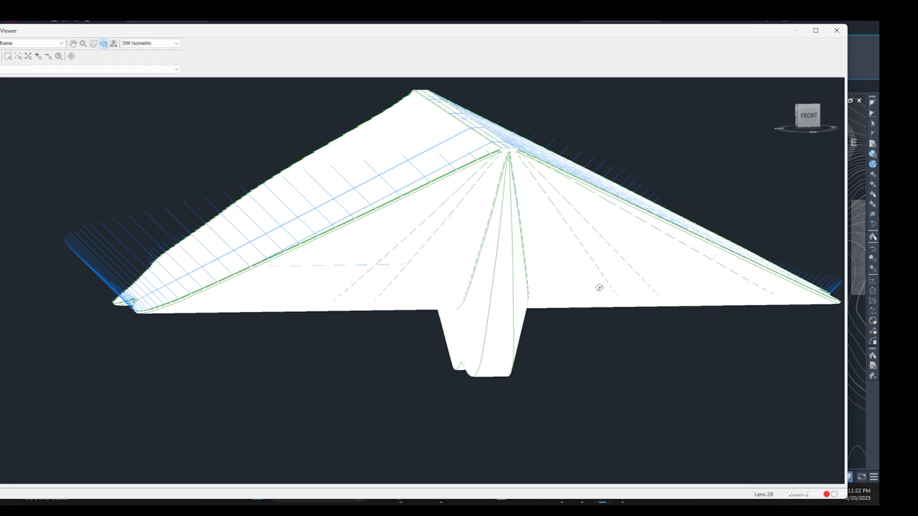
middle_drag(504, 290, 388, 327)
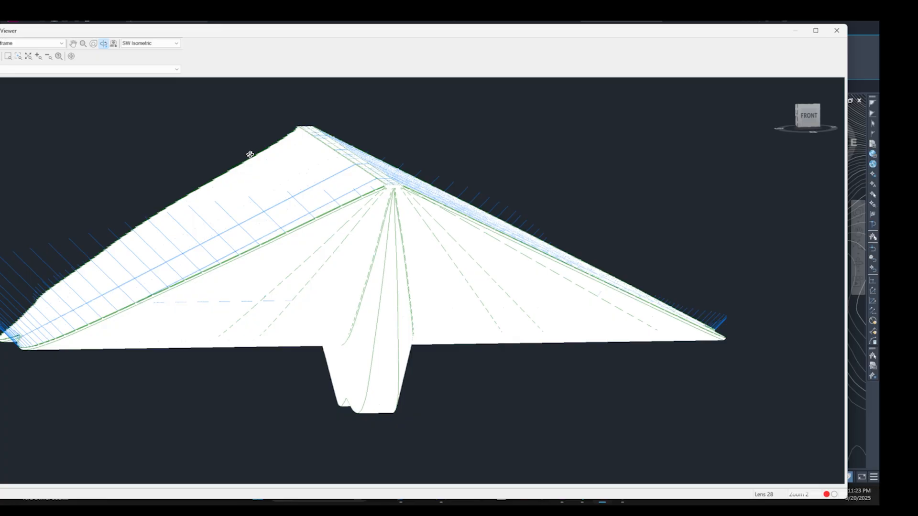
scroll(257, 221, down, 2)
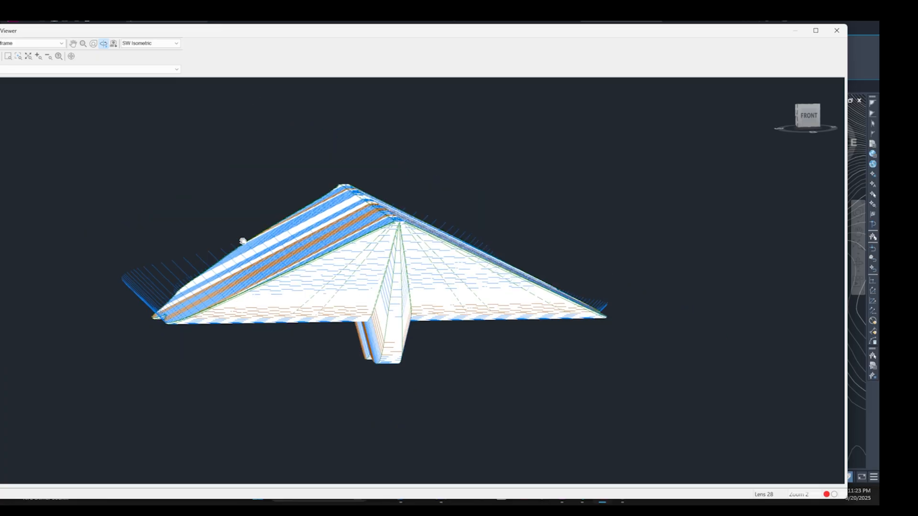
middle_drag(243, 240, 235, 263)
mouse_move(249, 186)
mouse_down()
mouse_move(245, 211)
mouse_move(252, 196)
mouse_up()
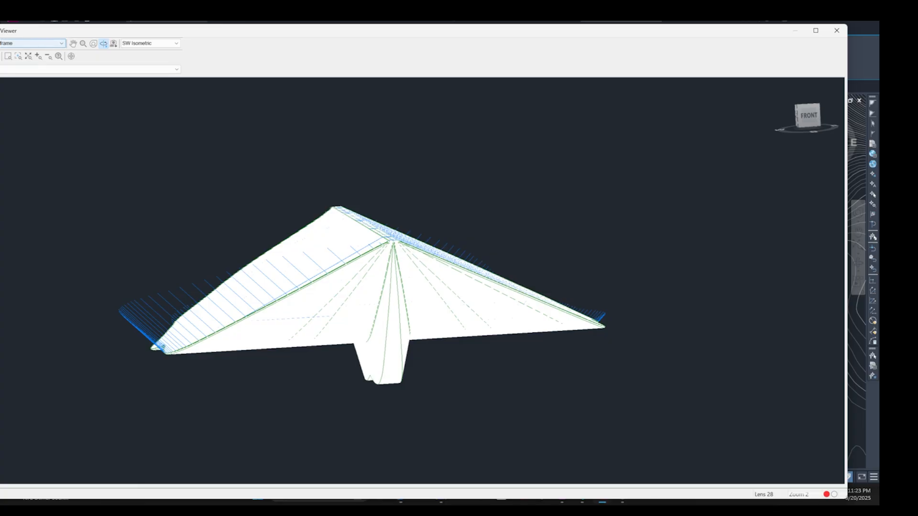
click(813, 31)
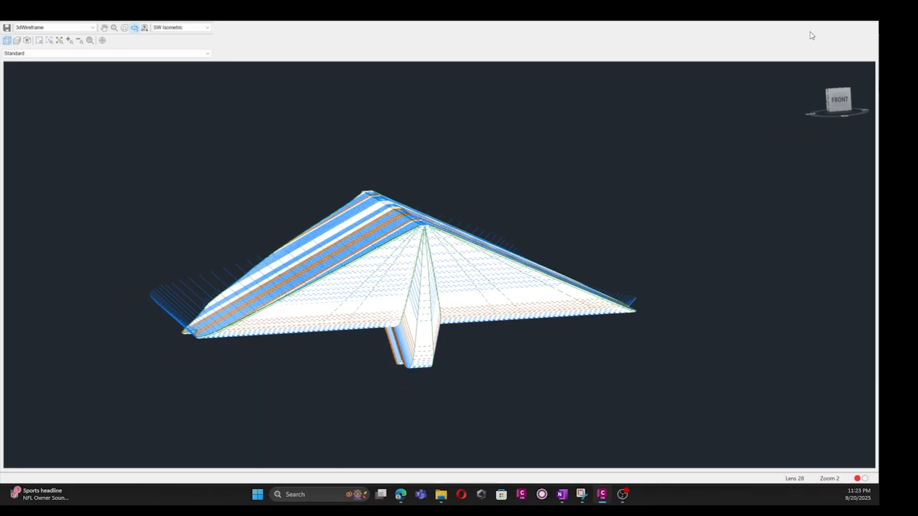
Examine the rebuilt dam's side slope and crest from the left and from above the front, and close the Object Viewer.
drag(366, 300, 506, 327)
scroll(453, 356, down, 5)
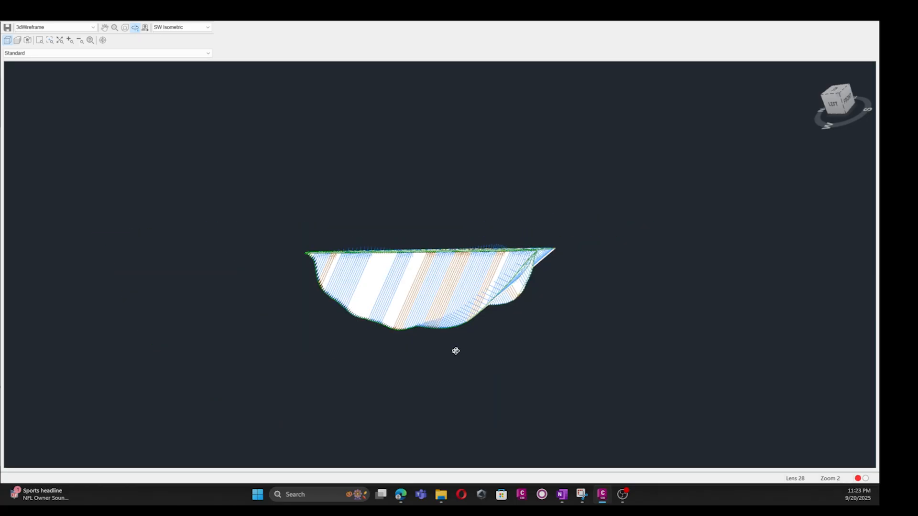
drag(455, 350, 286, 353)
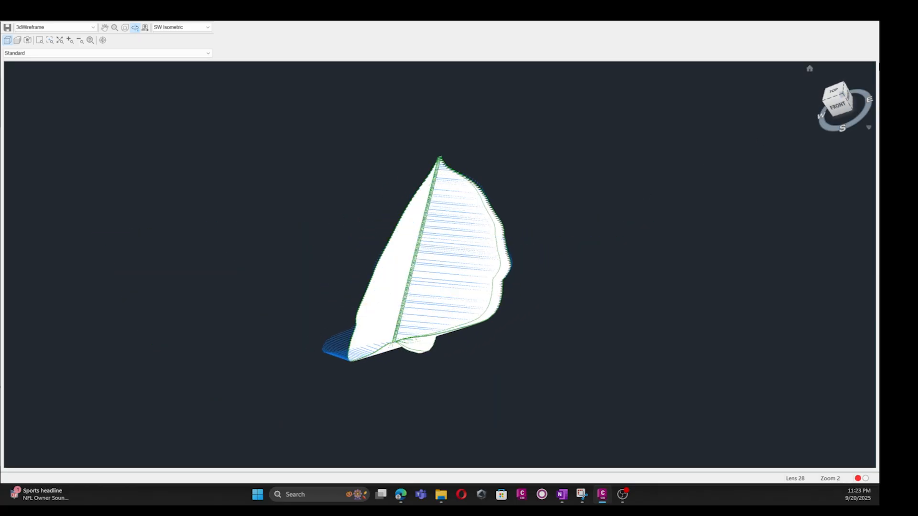
click(868, 22)
Examine the Dam corridor's position across the valley in plan and the EG surface contours on both sides of it.
scroll(493, 265, down, 8)
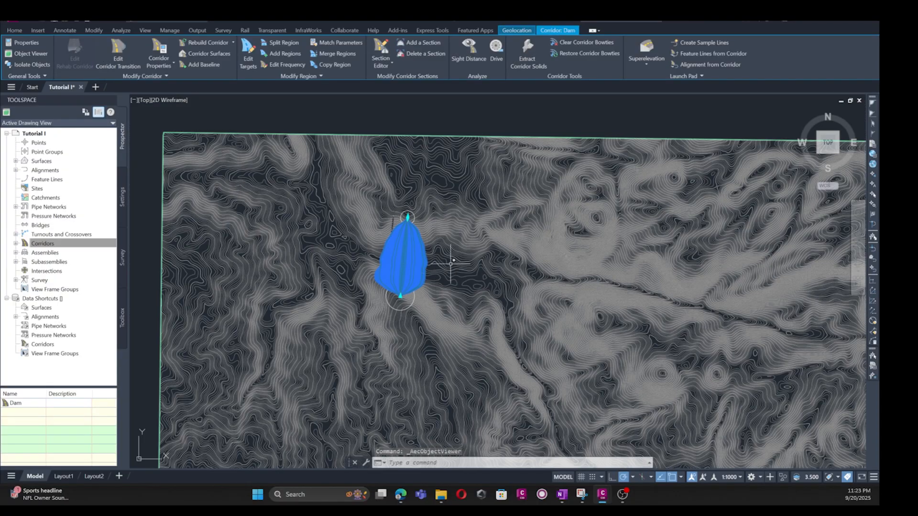
mouse_move(461, 280)
middle_down()
mouse_move(416, 190)
mouse_move(385, 204)
mouse_move(428, 249)
middle_up()
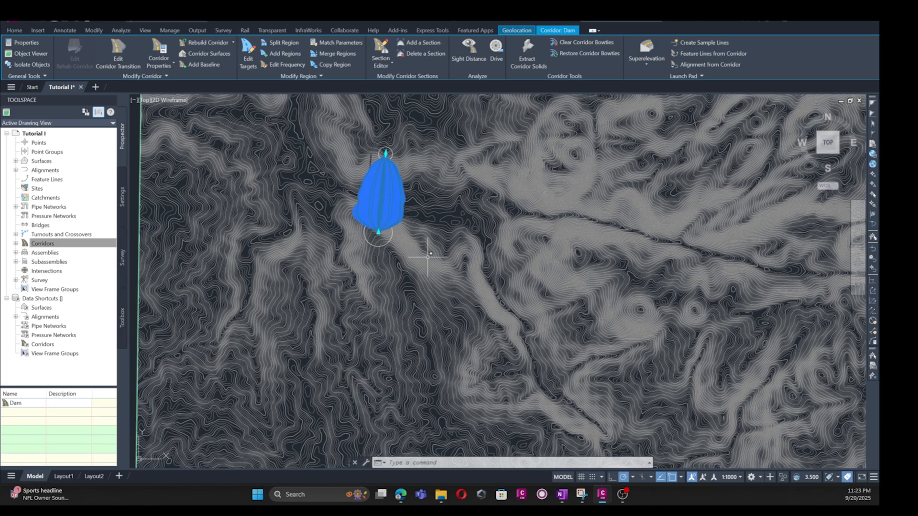
mouse_move(428, 257)
middle_drag(419, 221, 416, 238)
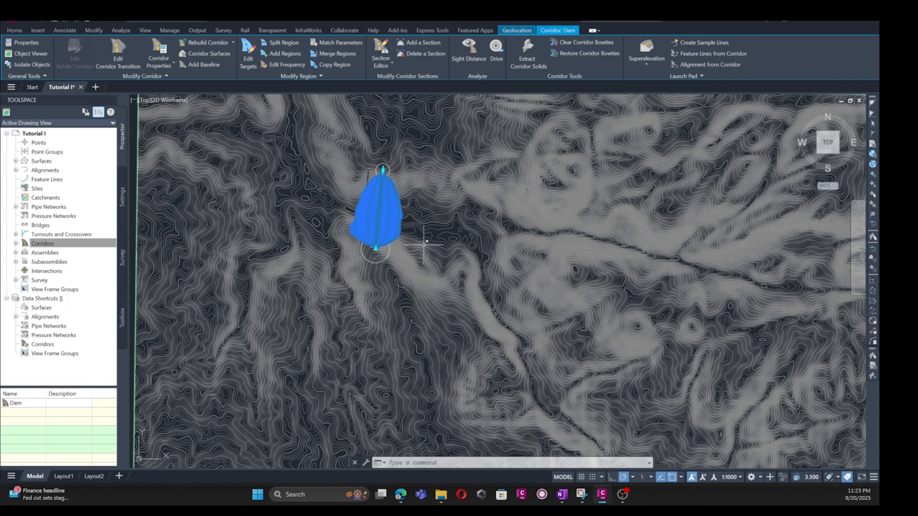
mouse_move(420, 238)
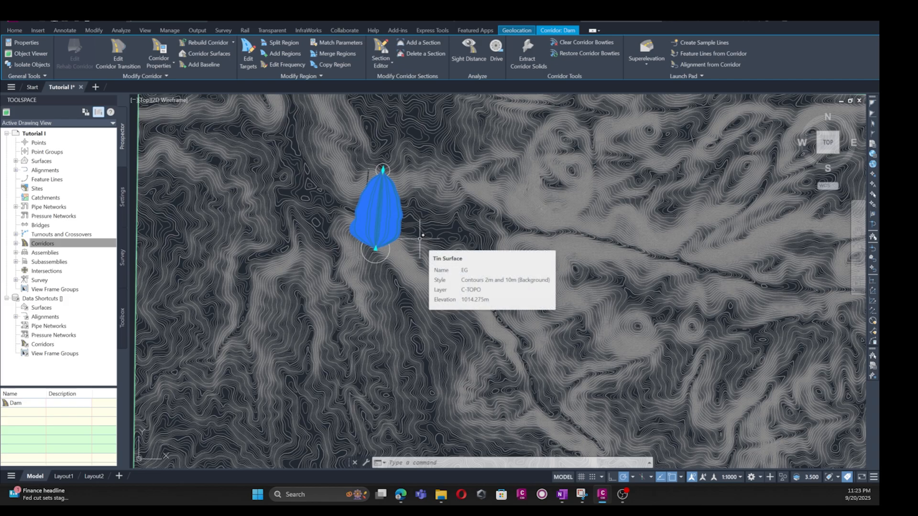
mouse_move(420, 238)
middle_down()
mouse_move(444, 219)
mouse_move(373, 205)
middle_up()
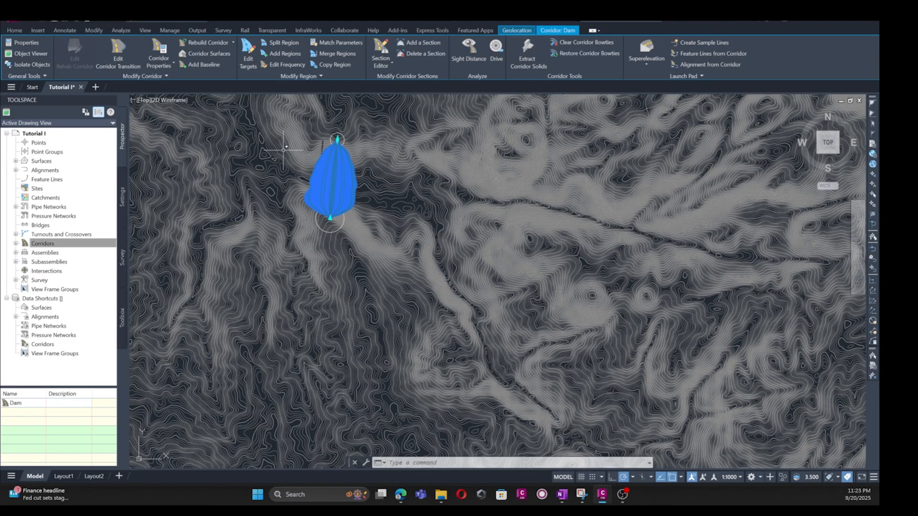
middle_drag(376, 200, 430, 195)
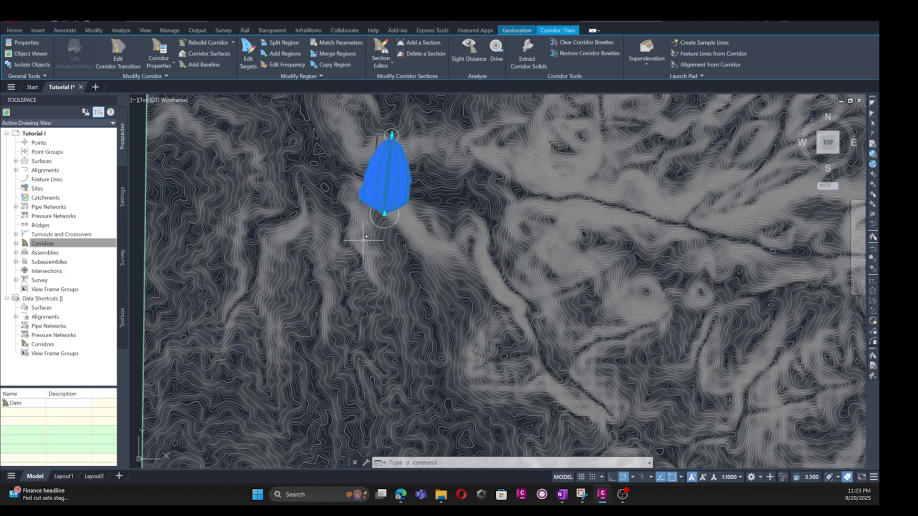
middle_drag(364, 240, 318, 263)
mouse_move(285, 234)
middle_down()
mouse_move(340, 237)
mouse_move(284, 225)
mouse_move(259, 238)
middle_up()
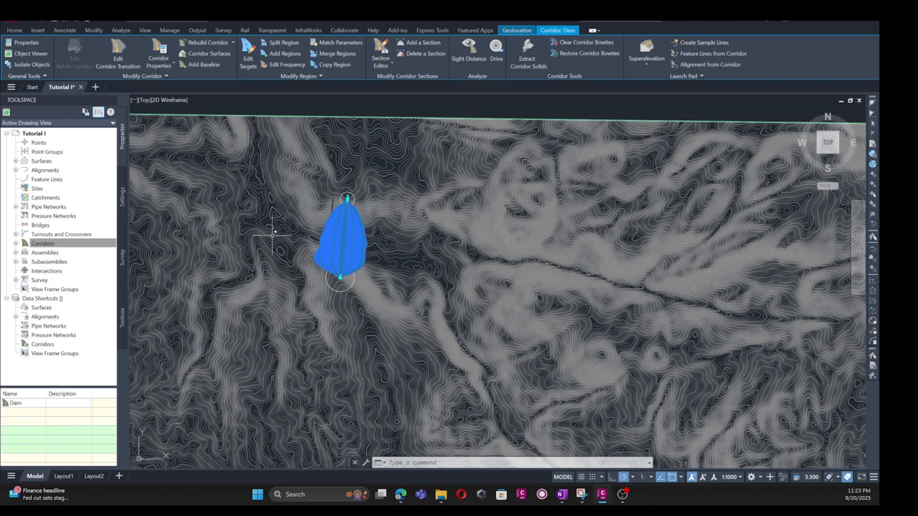
mouse_move(259, 222)
middle_down()
mouse_move(328, 207)
mouse_move(314, 203)
middle_up()
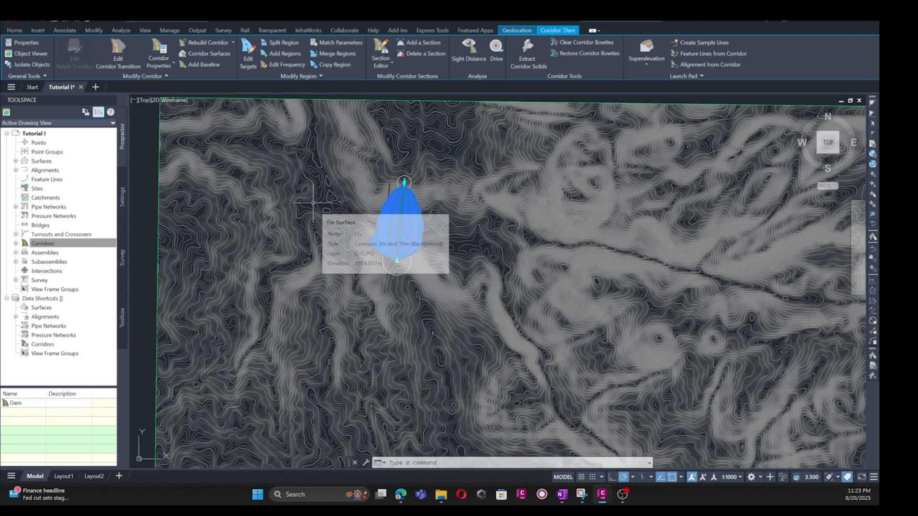
mouse_move(262, 219)
middle_down()
mouse_move(223, 224)
mouse_move(264, 192)
middle_up()
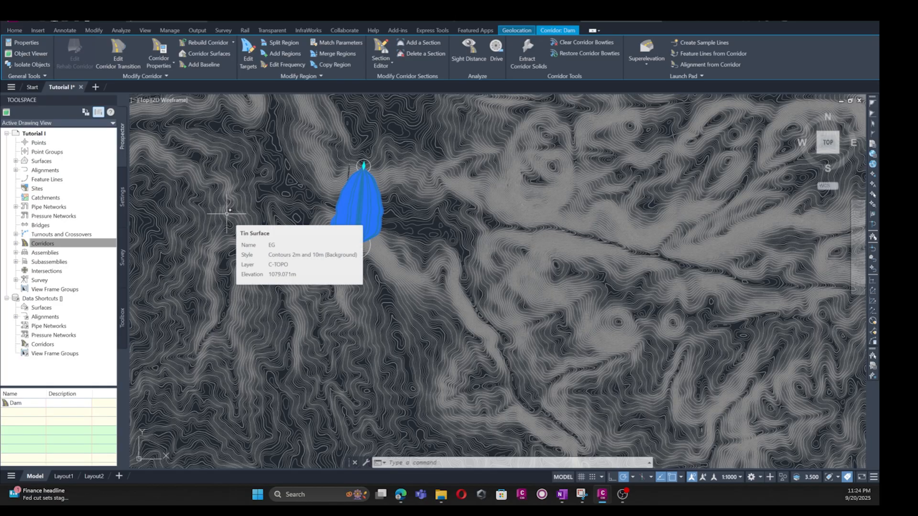
middle_drag(292, 239, 210, 202)
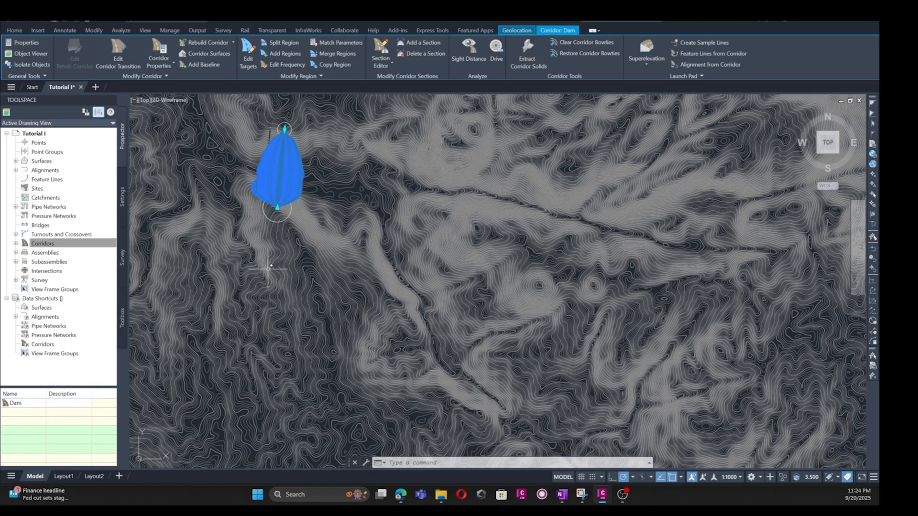
mouse_move(326, 234)
mouse_move(329, 226)
middle_down()
mouse_move(309, 268)
mouse_move(328, 267)
mouse_move(303, 259)
mouse_move(320, 285)
mouse_move(327, 275)
mouse_move(365, 278)
middle_up()
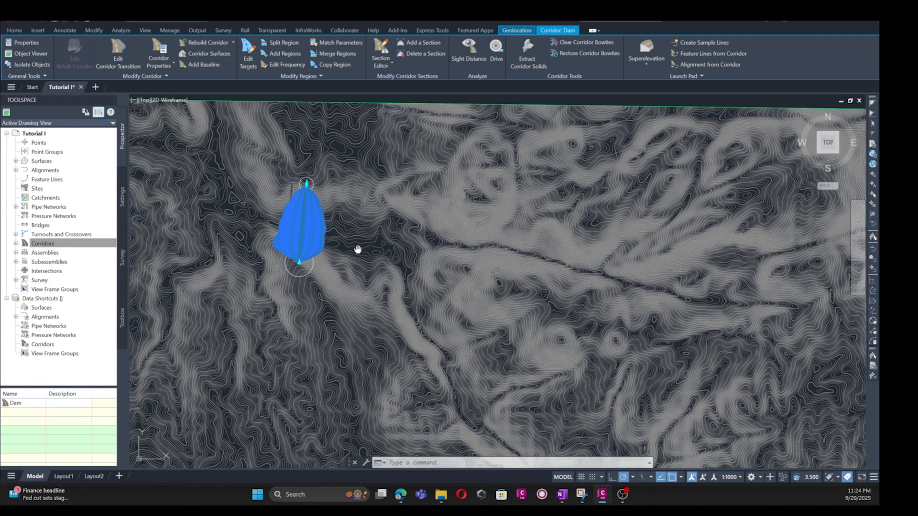
mouse_move(359, 248)
middle_down()
mouse_move(303, 250)
mouse_move(309, 264)
mouse_move(283, 241)
mouse_move(242, 231)
middle_up()
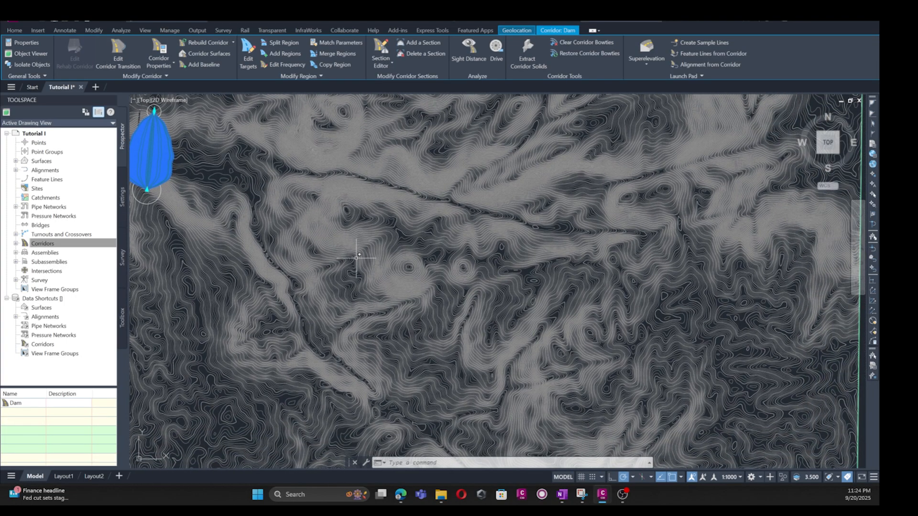
Examine the Dam profile view beside the surface, comparing the crest line with the ground line.
scroll(356, 256, down, 4)
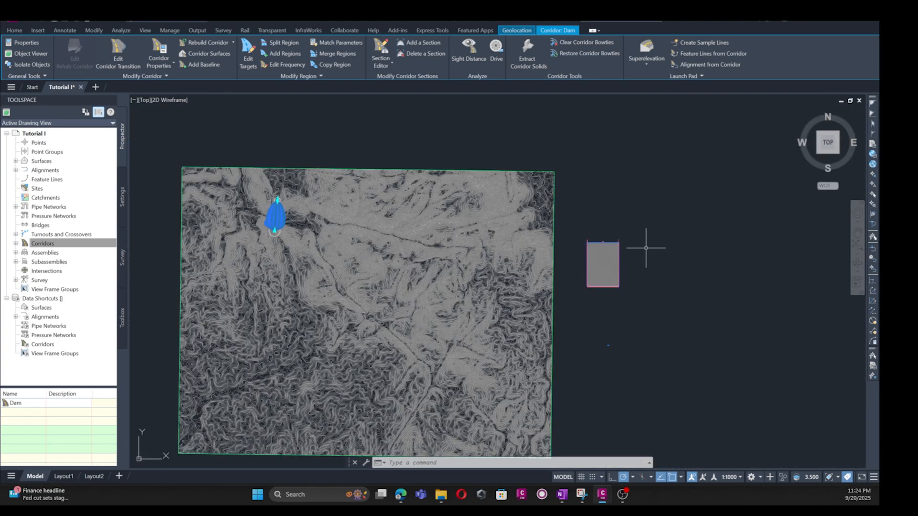
middle_drag(639, 246, 508, 225)
scroll(498, 223, up, 5)
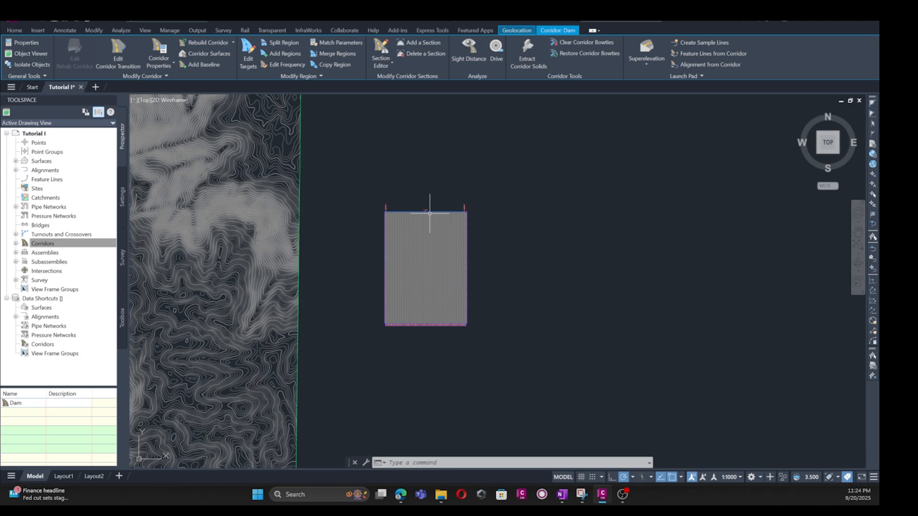
scroll(420, 211, up, 8)
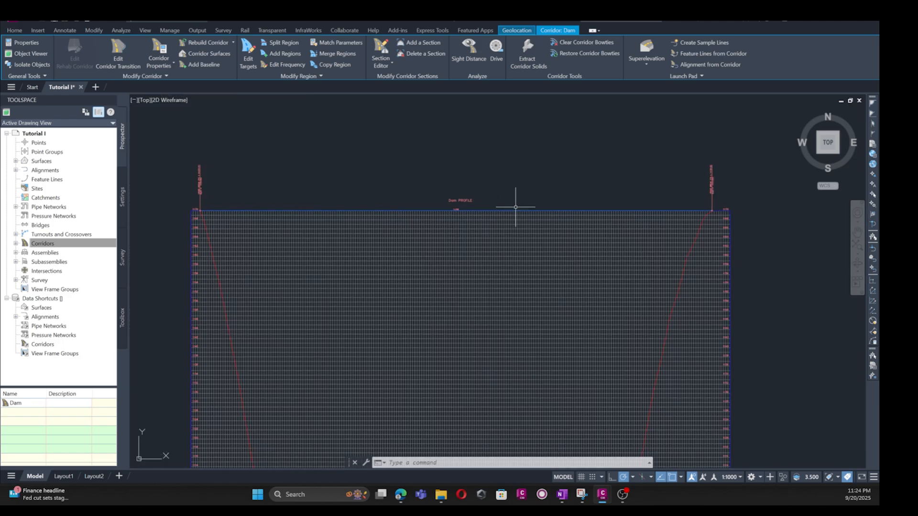
Examine the DAM assembly below the profile view, including its crest, zoned embankment, cutoff trench and daylight slopes.
scroll(516, 195, down, 6)
scroll(516, 196, down, 3)
middle_drag(495, 344, 453, 199)
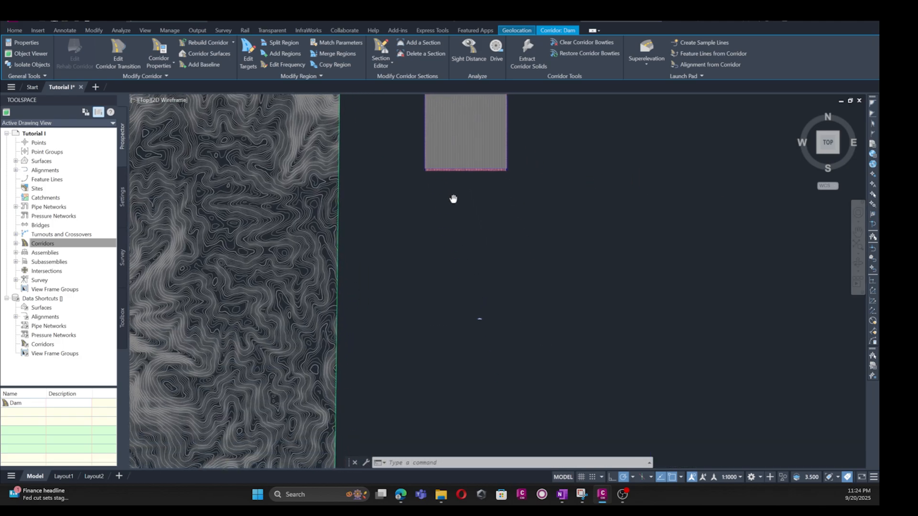
scroll(504, 331, up, 8)
scroll(349, 208, up, 8)
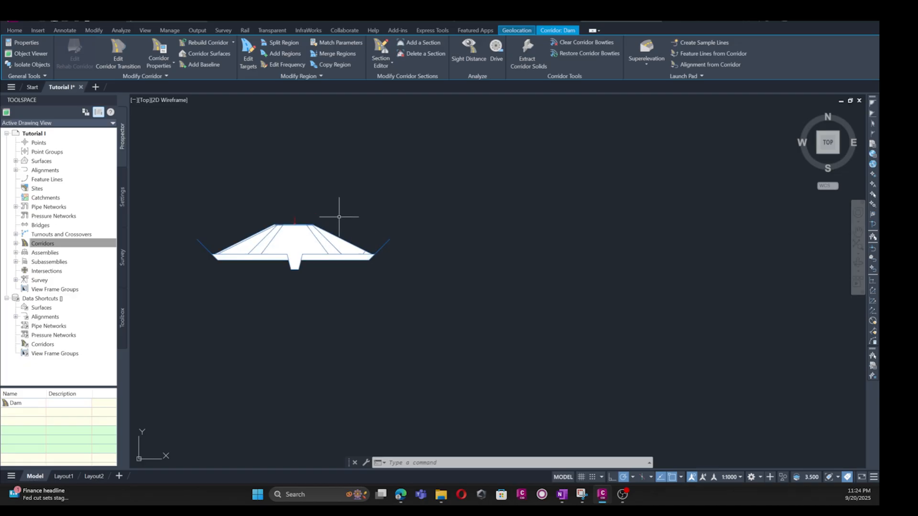
middle_drag(340, 217, 416, 201)
scroll(416, 201, up, 5)
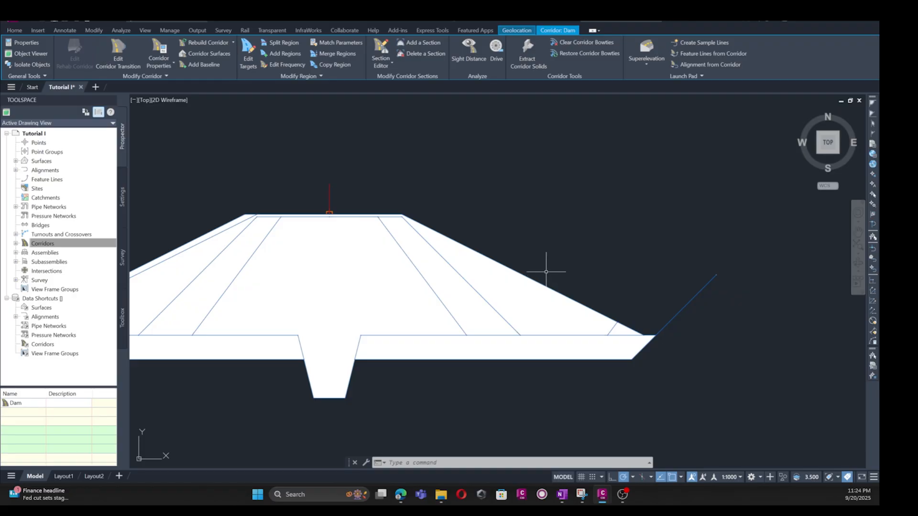
scroll(546, 272, down, 4)
middle_drag(353, 248, 566, 221)
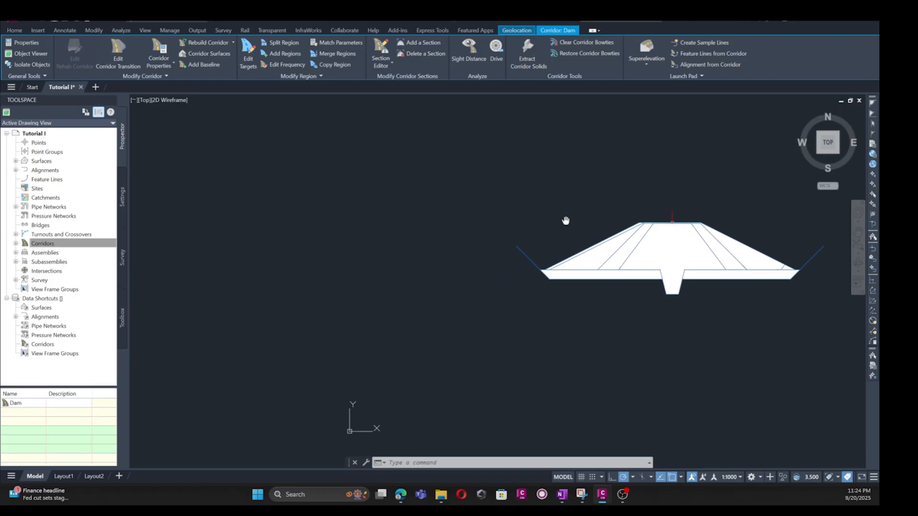
middle_drag(297, 250, 464, 236)
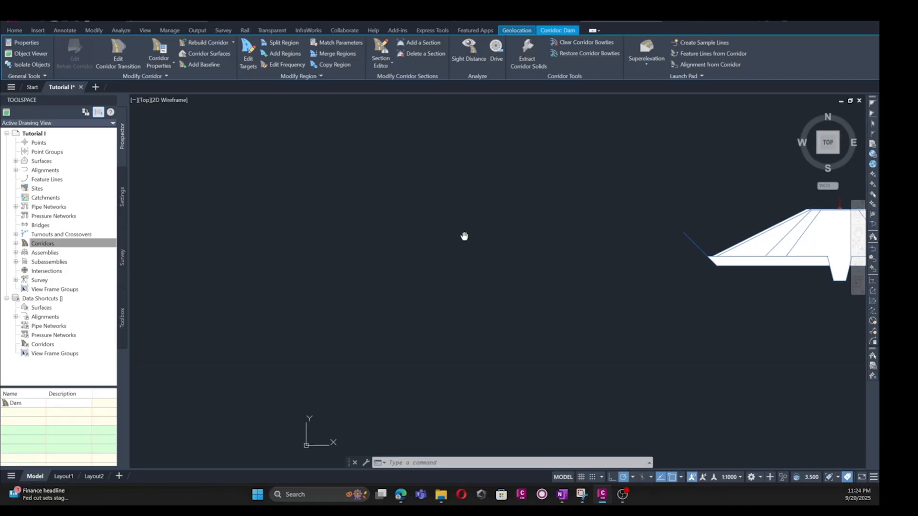
Return to the Dam corridor in plan and examine its footprint and the EG contours along its east side.
scroll(463, 236, down, 3)
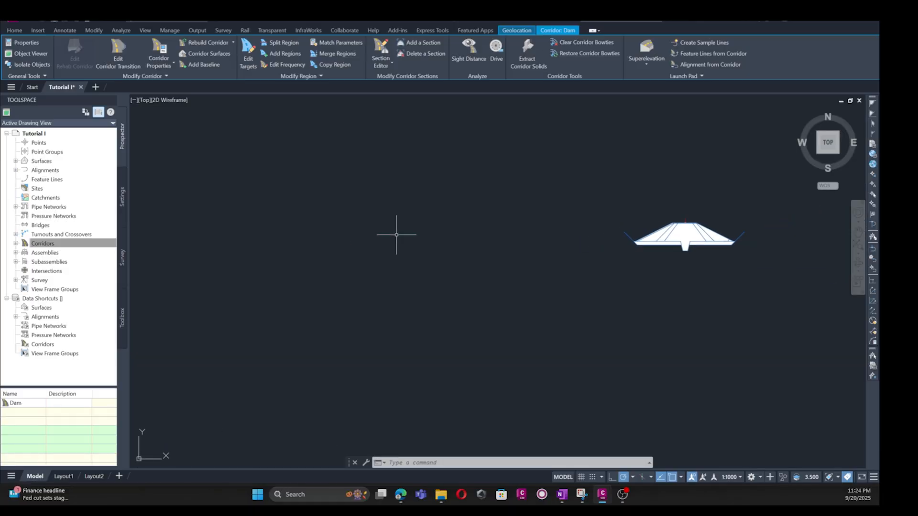
scroll(396, 234, down, 5)
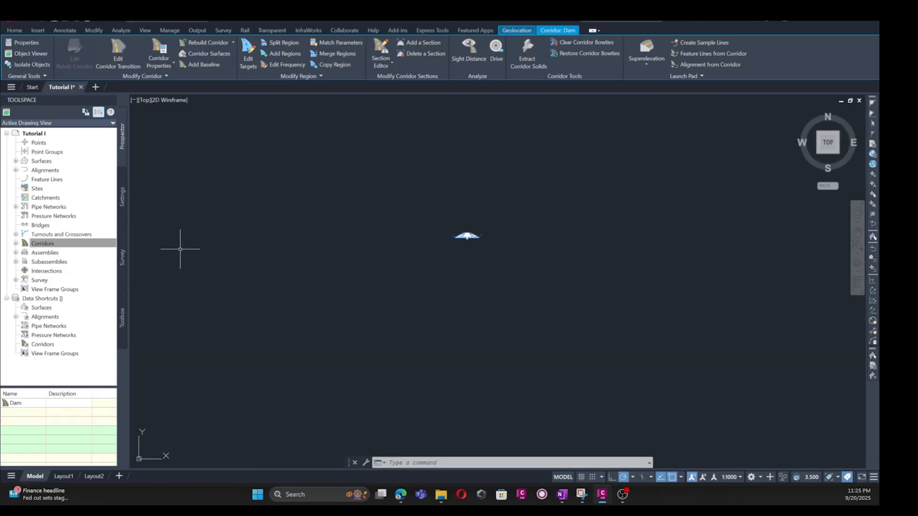
middle_drag(186, 249, 635, 235)
scroll(635, 238, down, 5)
middle_drag(201, 216, 655, 268)
mouse_move(225, 206)
middle_down()
mouse_move(326, 228)
mouse_move(622, 221)
middle_up()
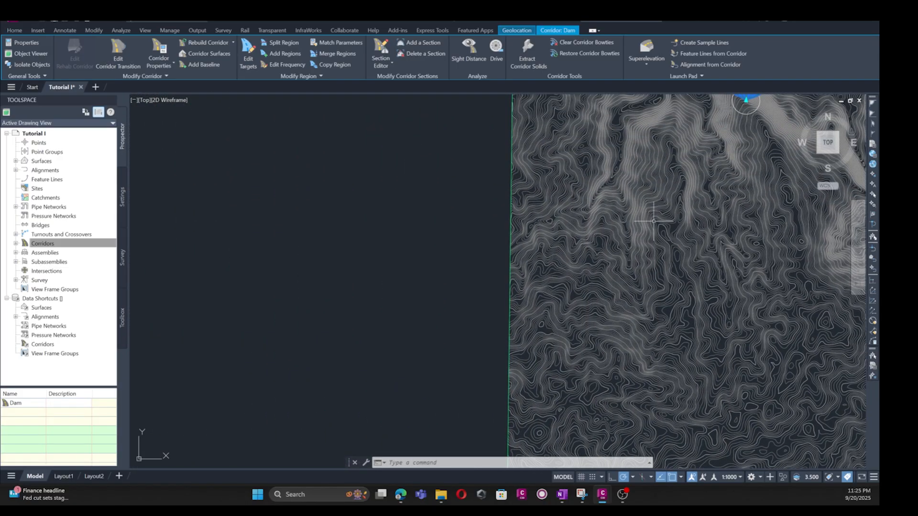
scroll(201, 301, up, 6)
scroll(301, 245, up, 3)
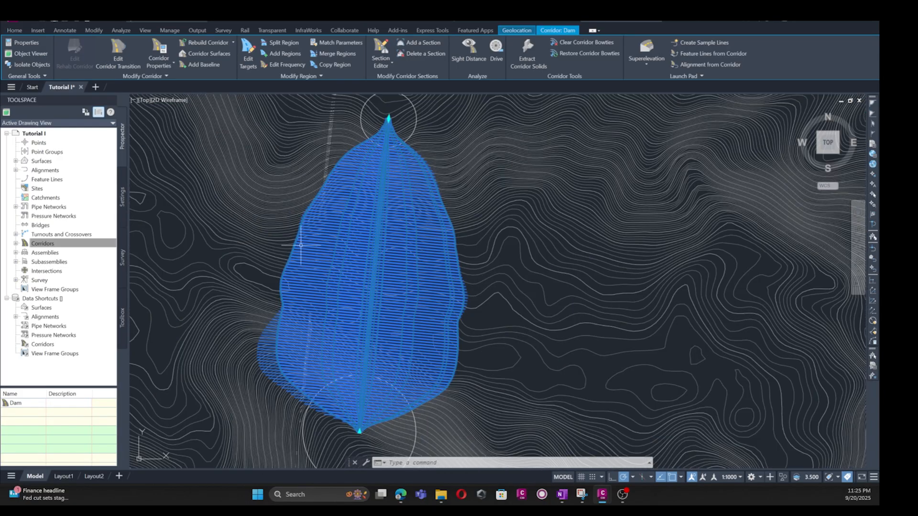
middle_drag(300, 245, 241, 236)
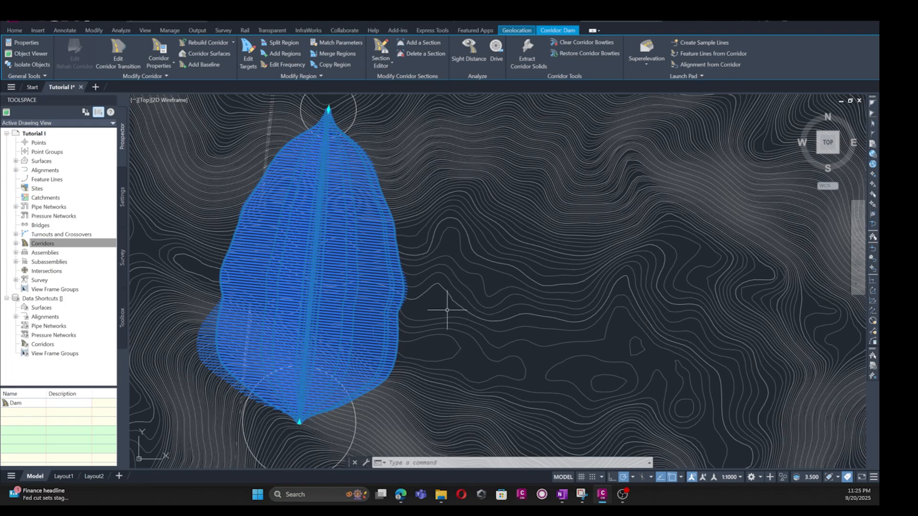
middle_drag(447, 308, 447, 282)
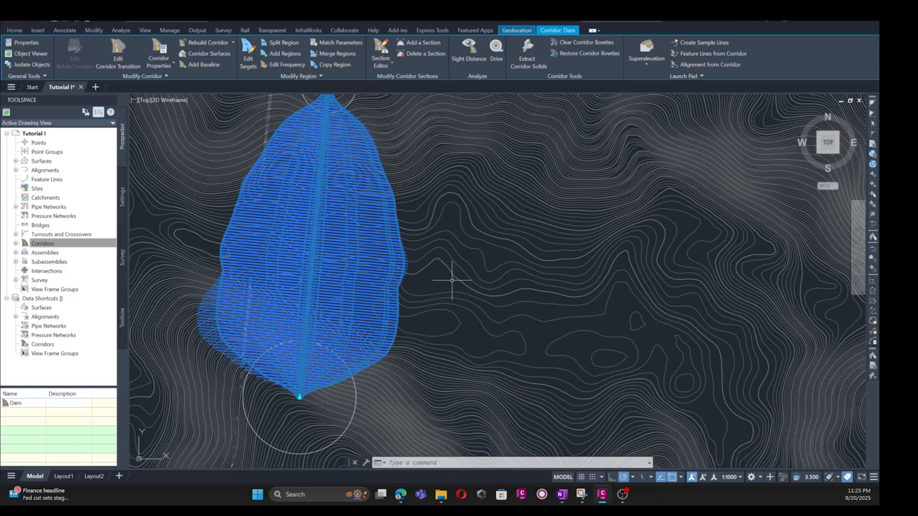
mouse_move(451, 280)
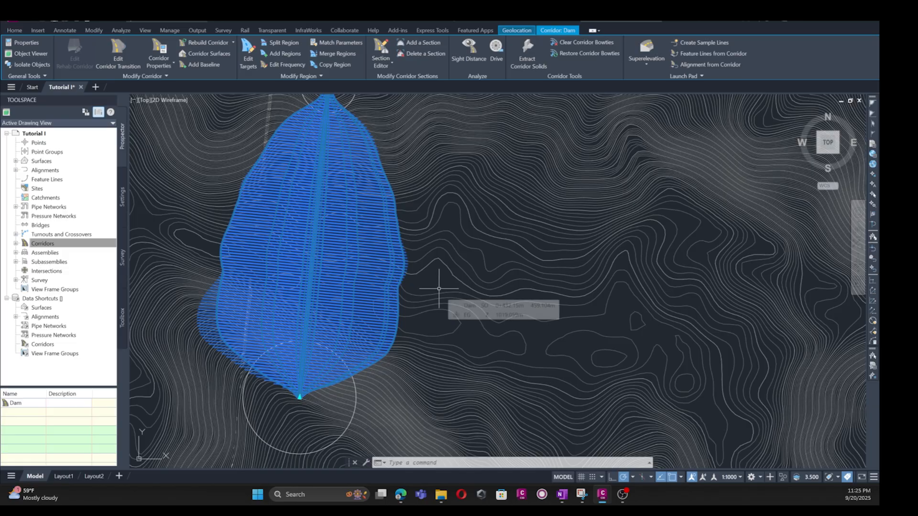
middle_drag(438, 287, 383, 261)
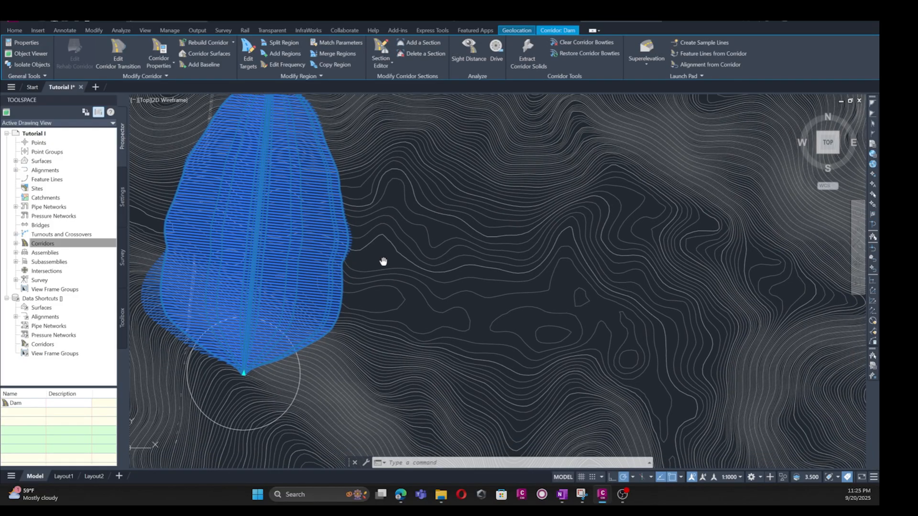
mouse_move(383, 261)
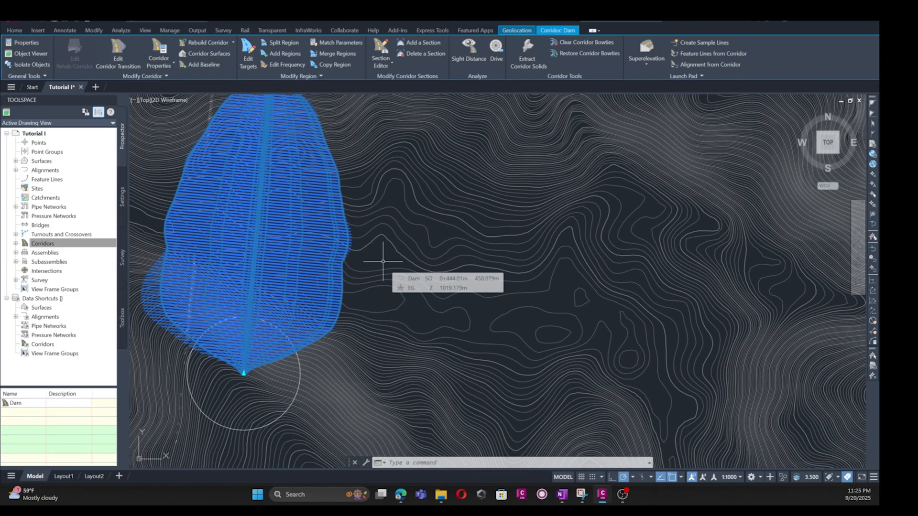